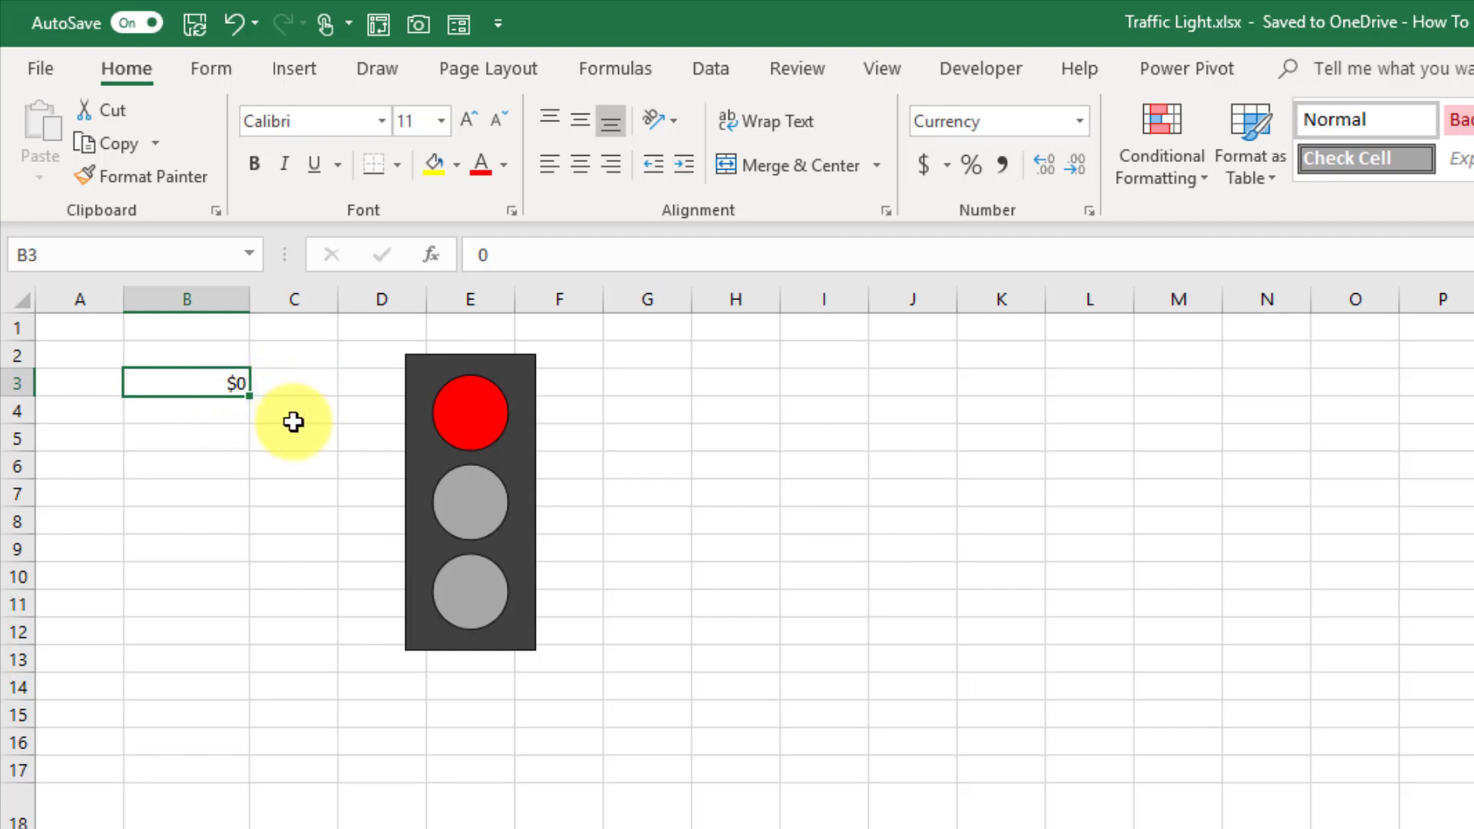
# - Enter 500000, then 1500000, then 30,000,000 in B3, turning the light red, yellow, then green
pyautogui.write('500000')
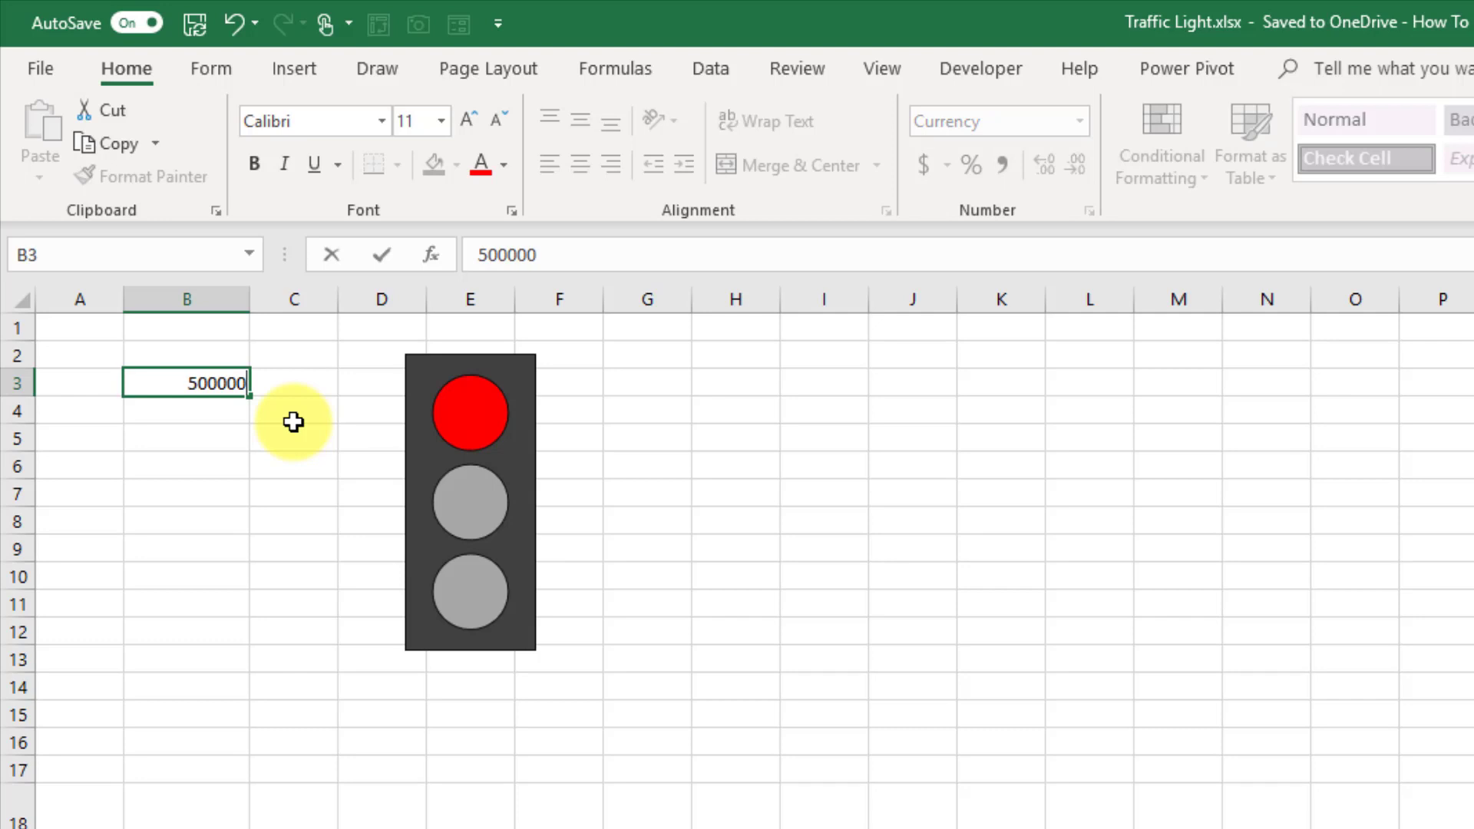
pyautogui.press('Return')
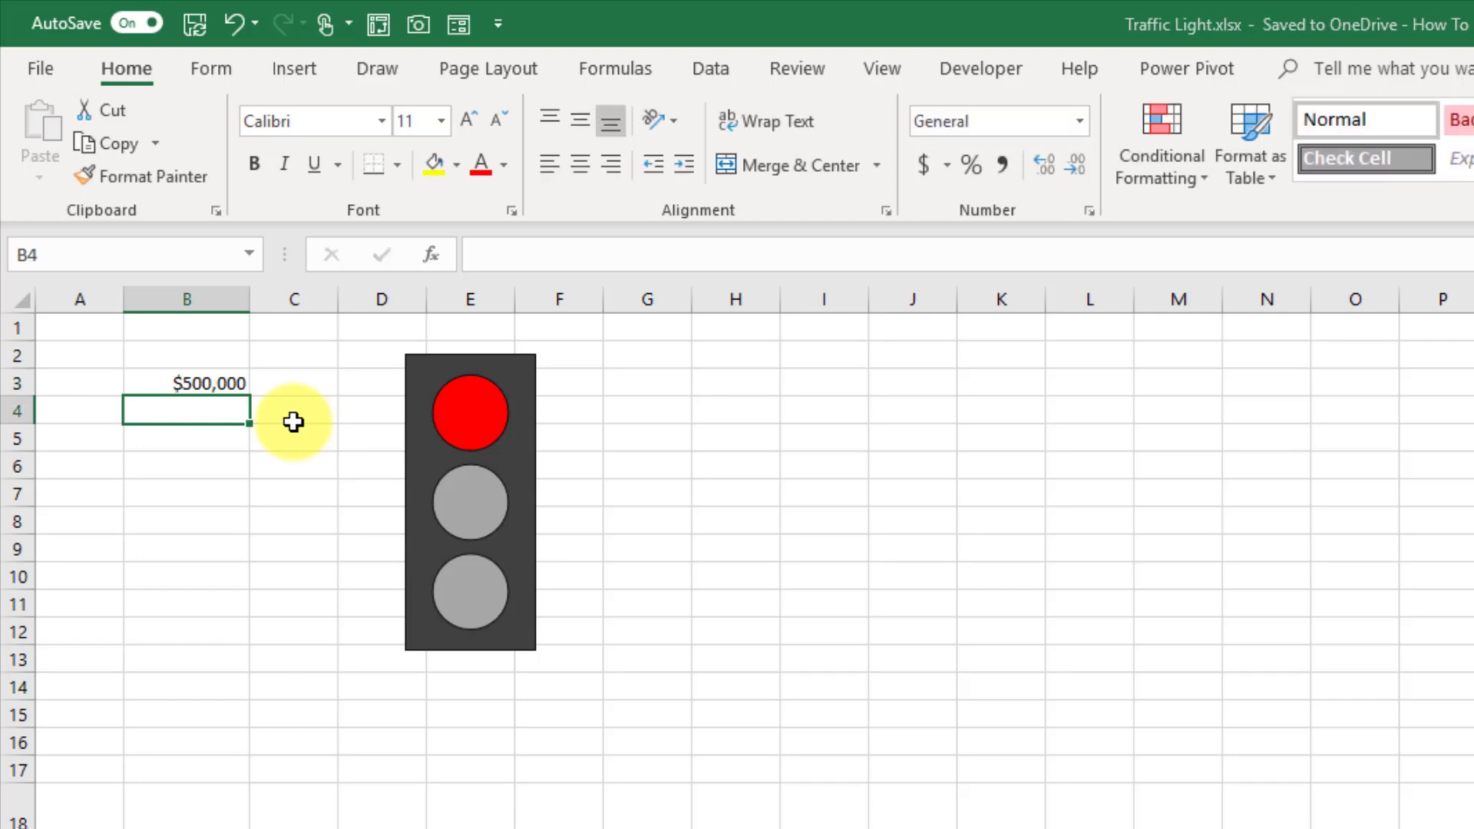
pyautogui.click(225, 378)
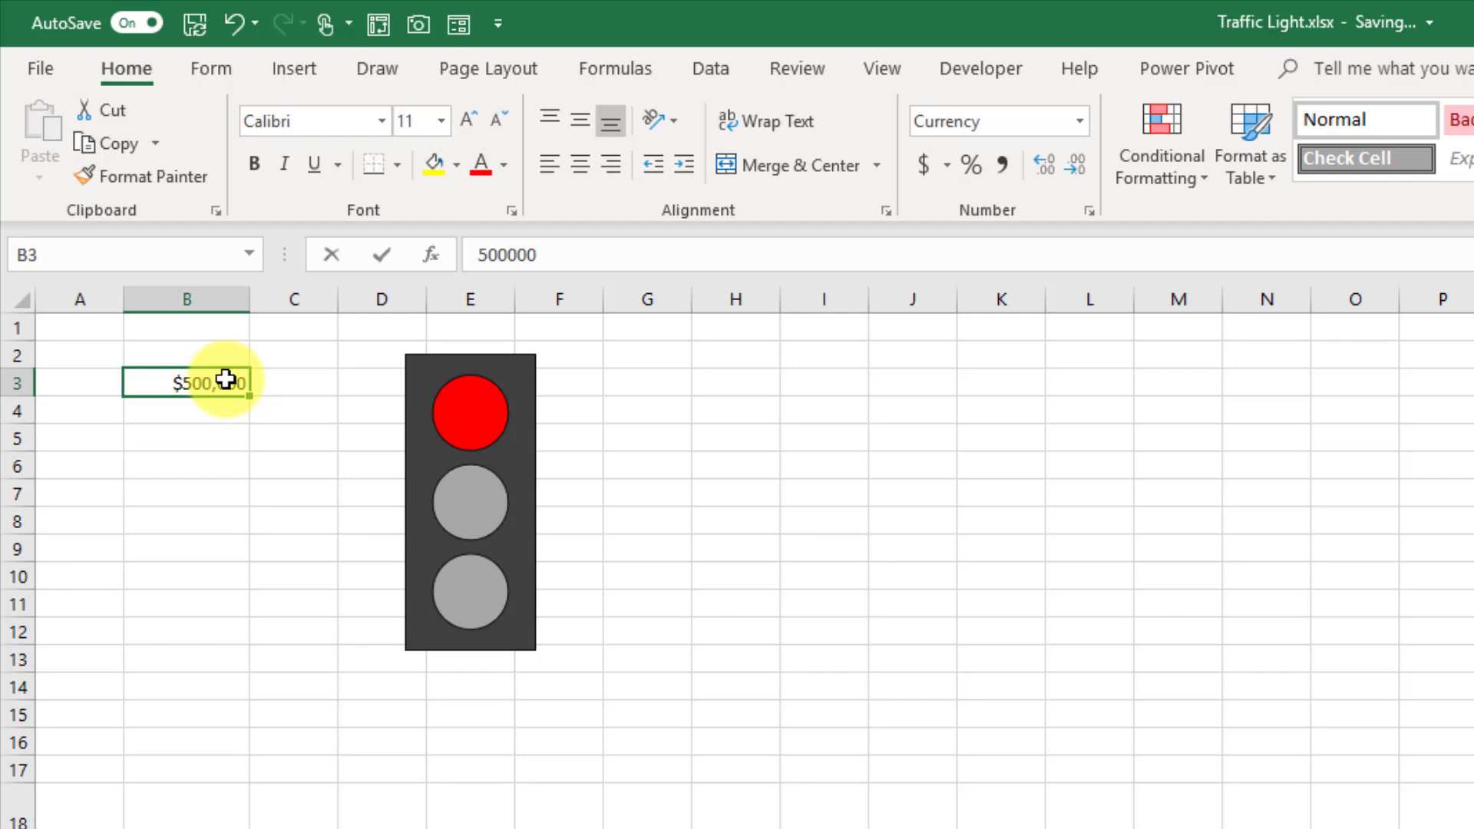
pyautogui.write('1500000')
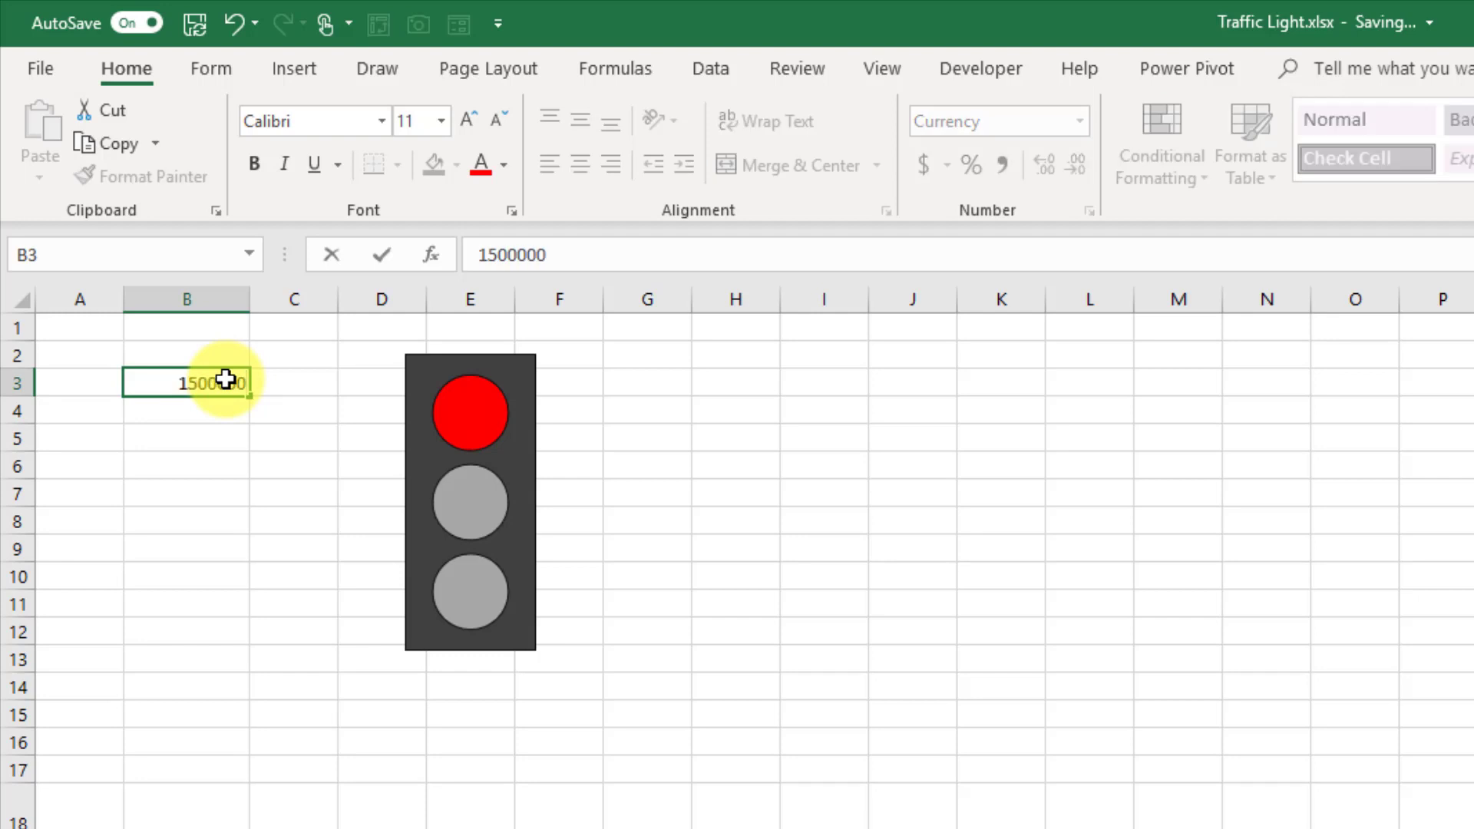
pyautogui.press('Return')
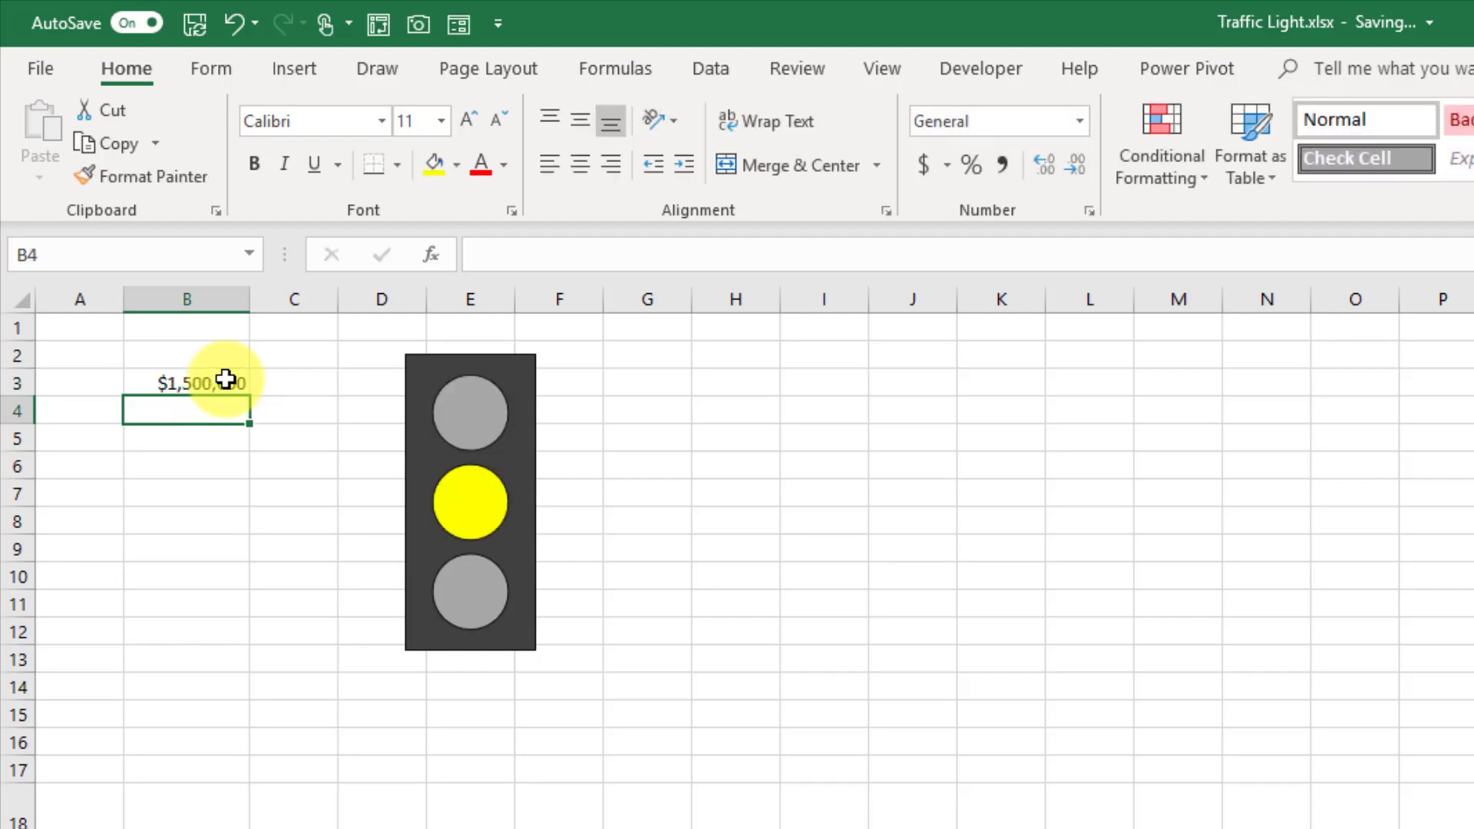
pyautogui.click(225, 378)
pyautogui.write('3')
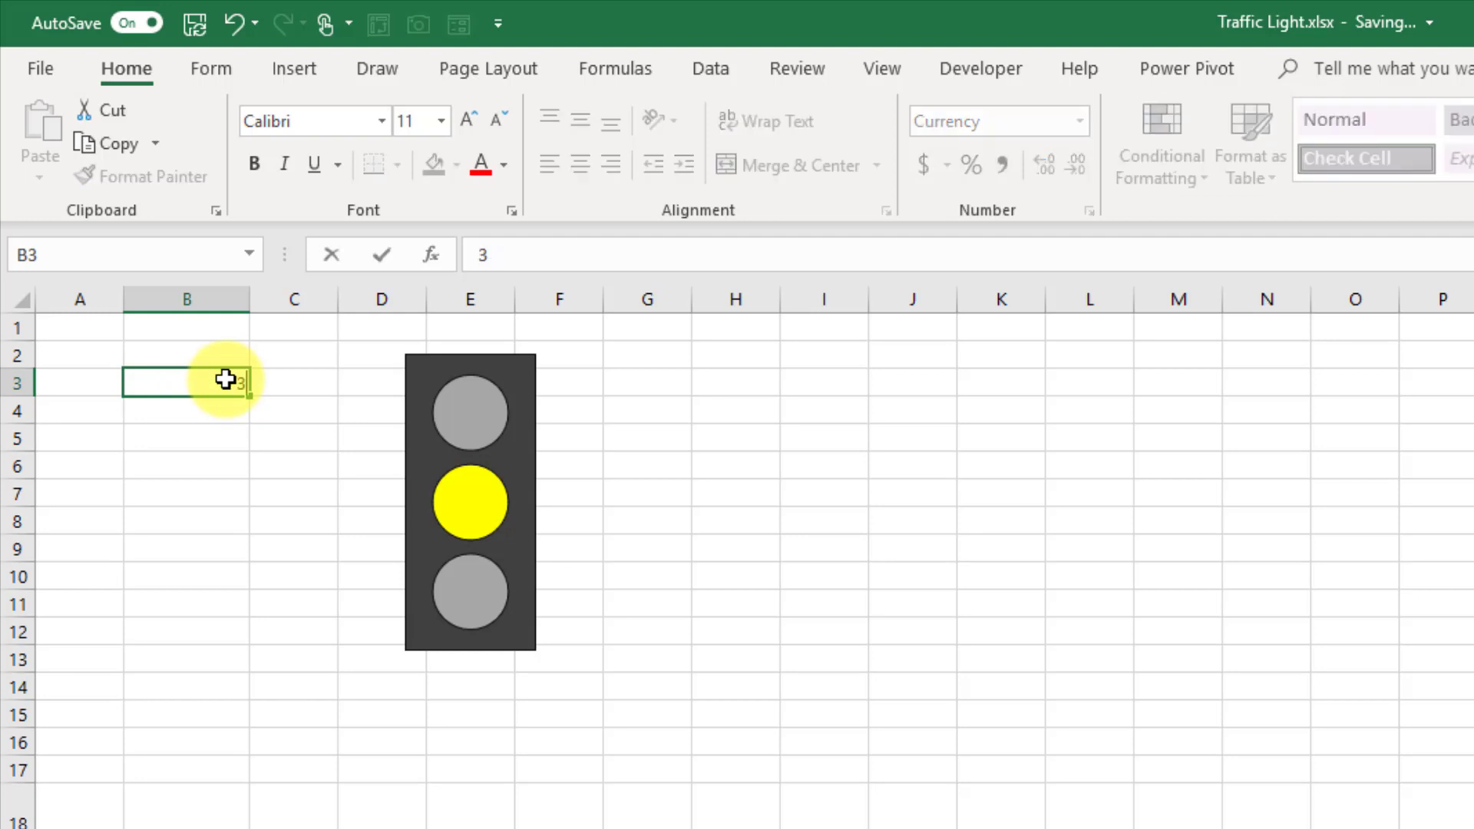
pyautogui.write('0,000,000')
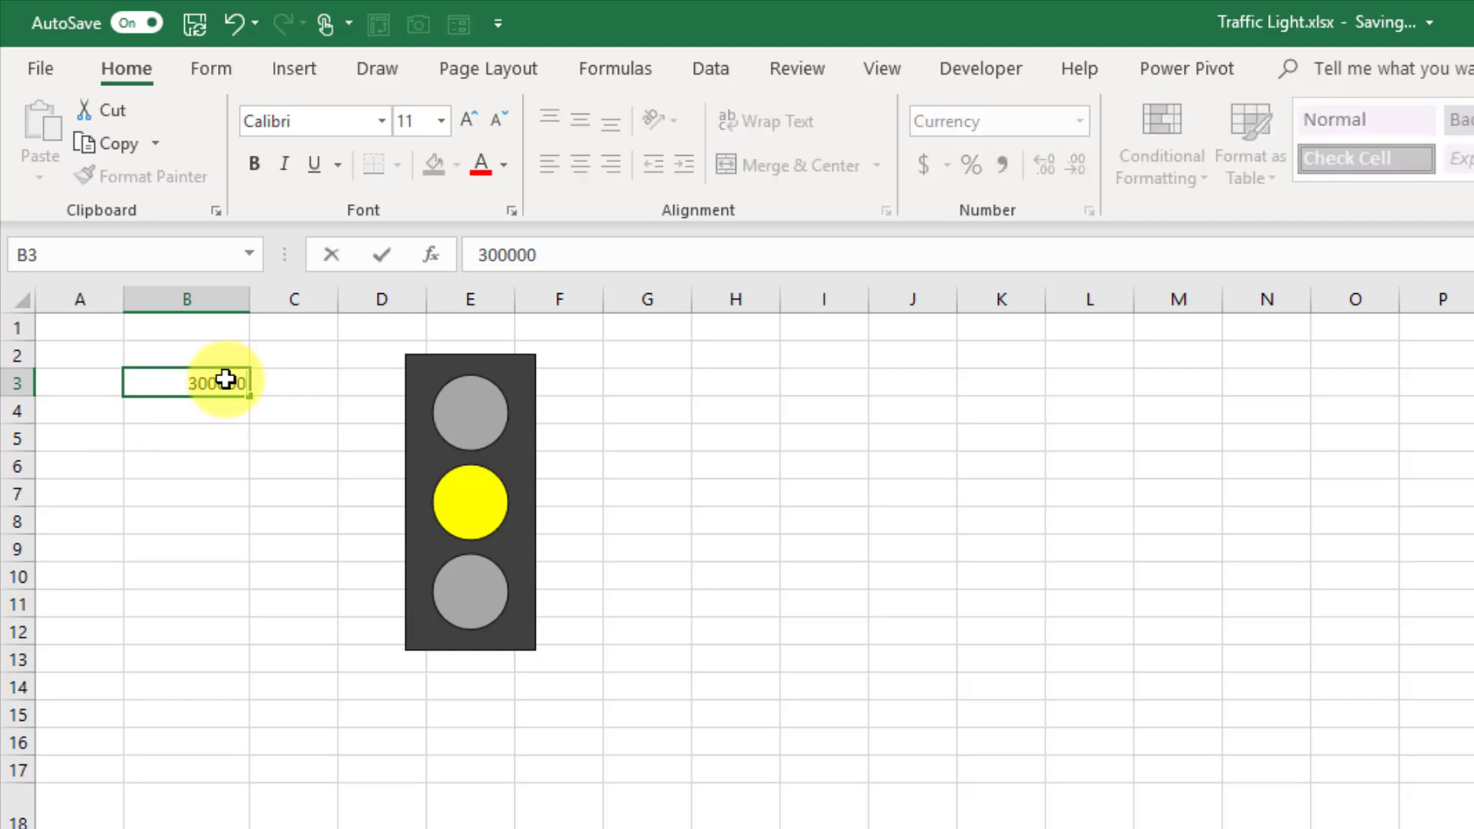
pyautogui.press('Return')
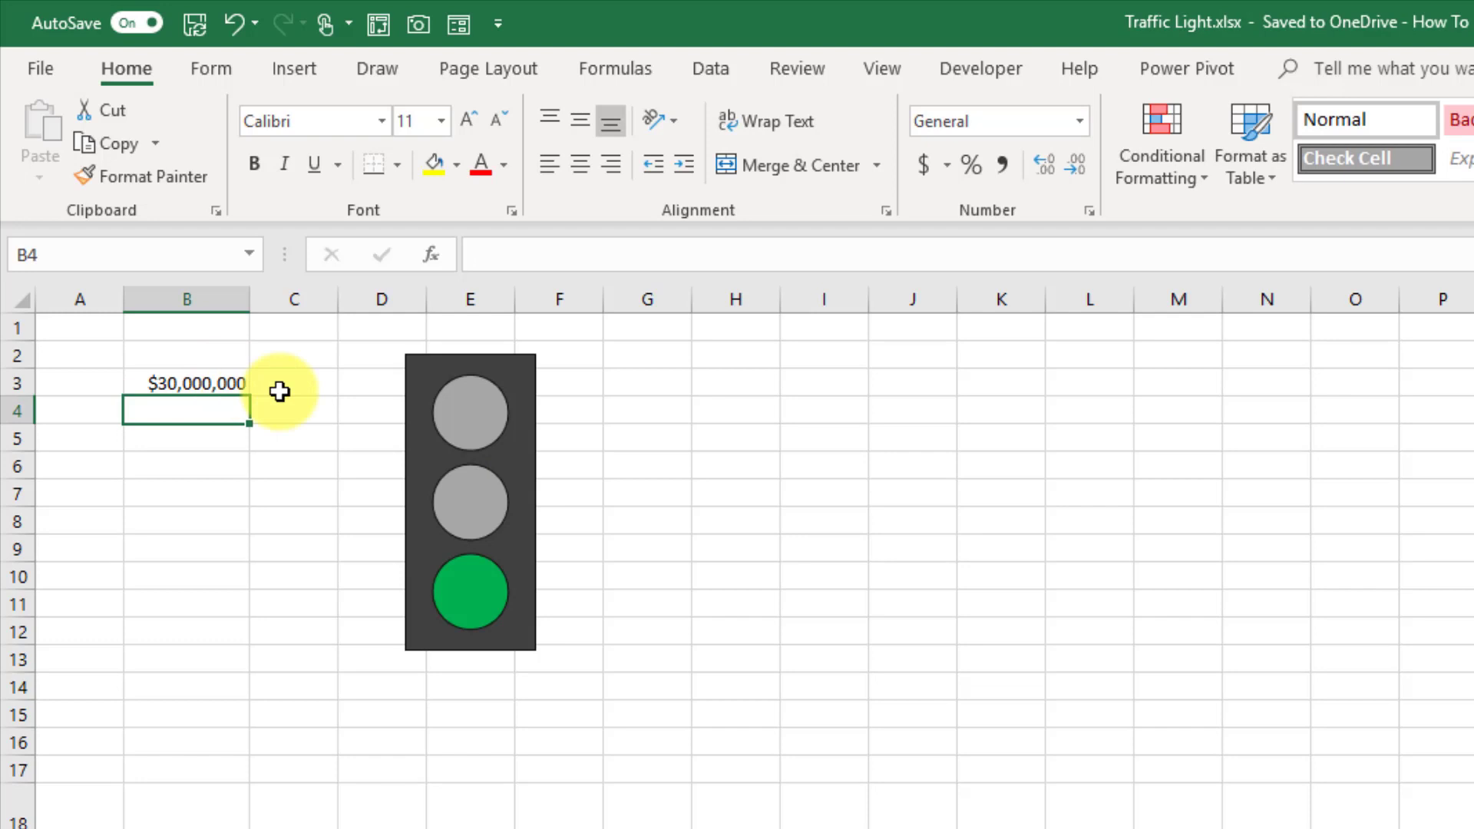
pyautogui.click(238, 390)
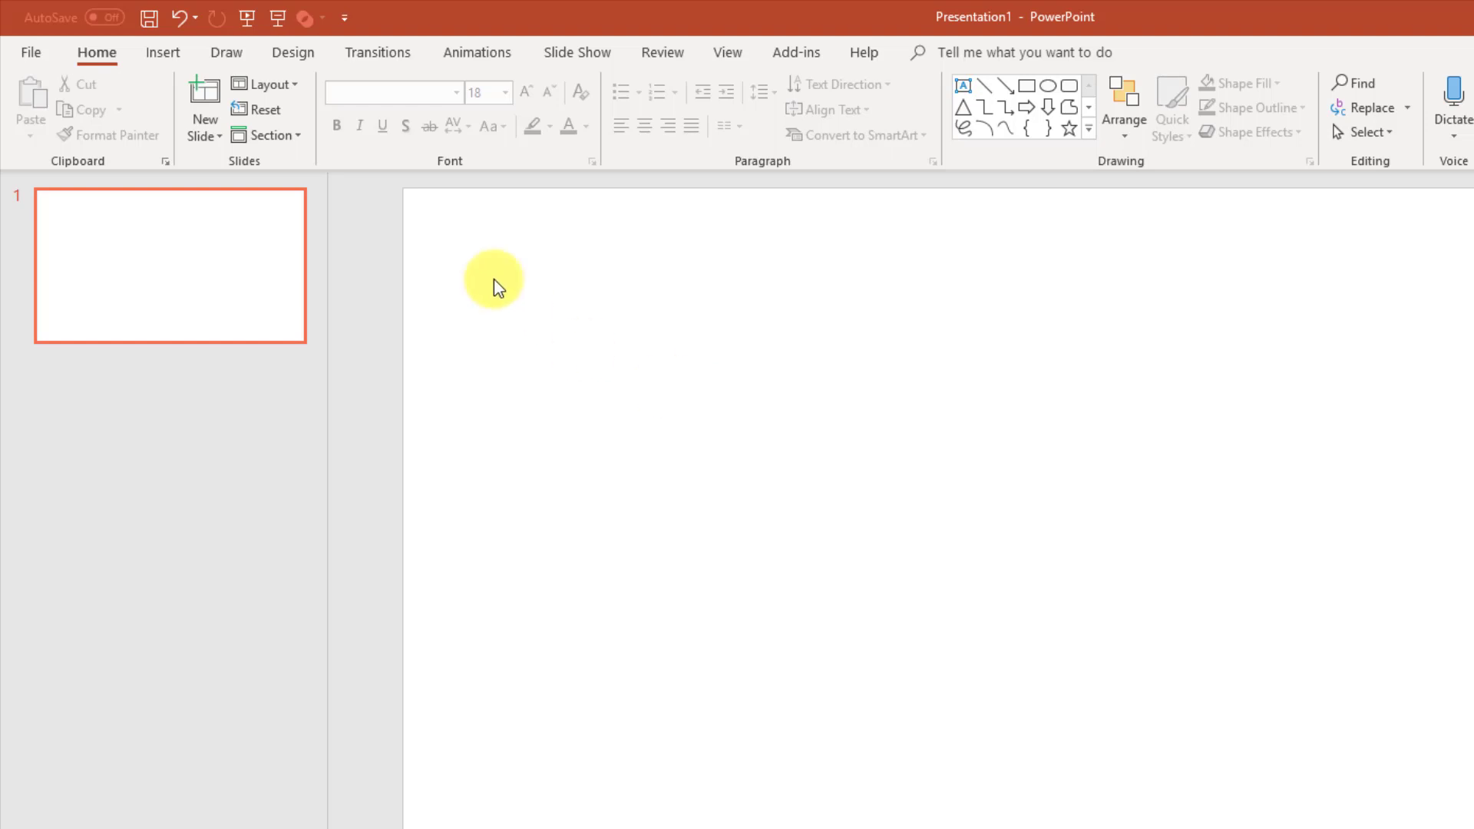
# - Draw a tall rectangle from the Shapes gallery near the centre of the slide
pyautogui.click(178, 59)
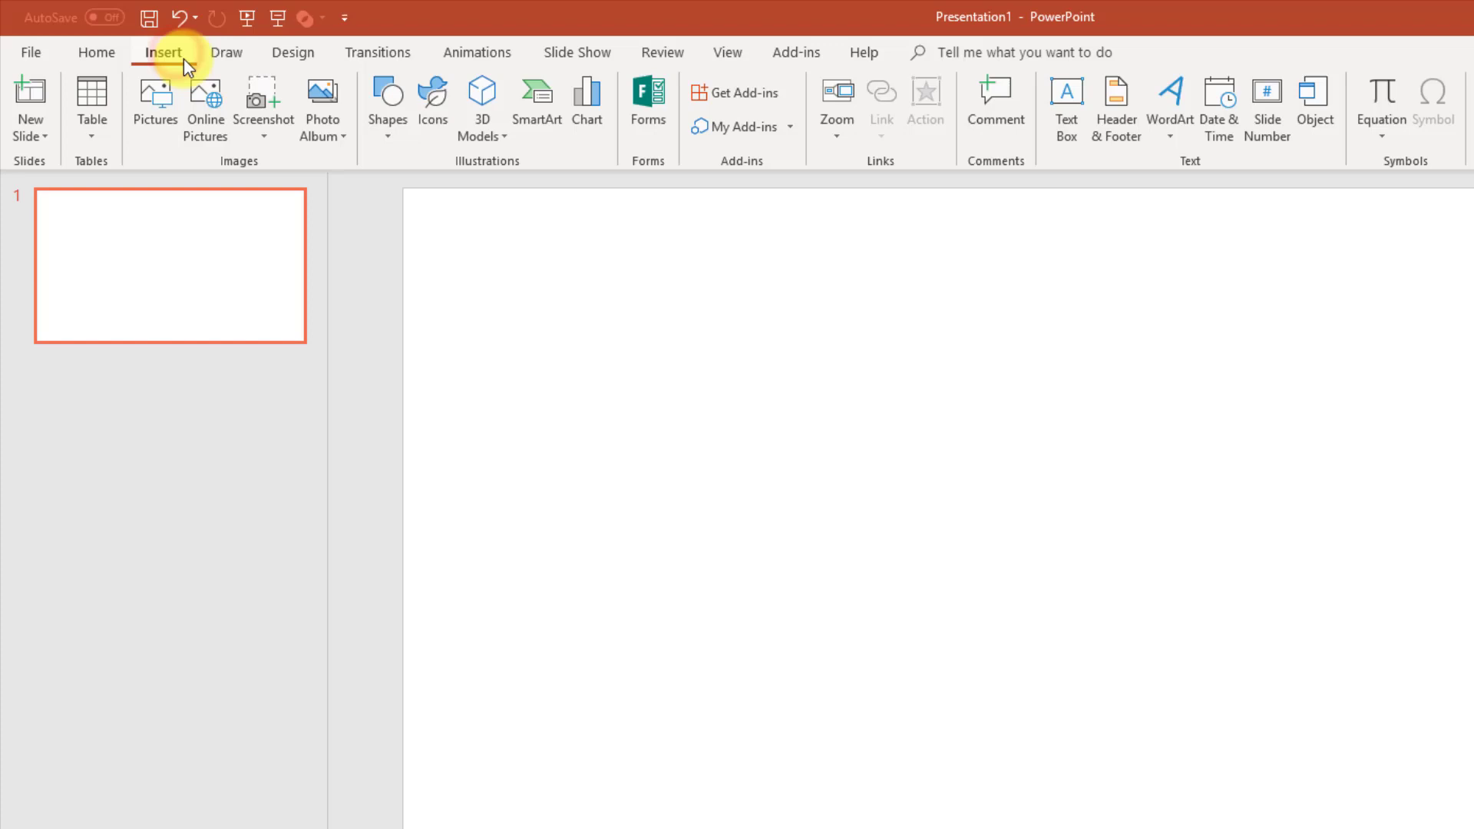
pyautogui.click(396, 136)
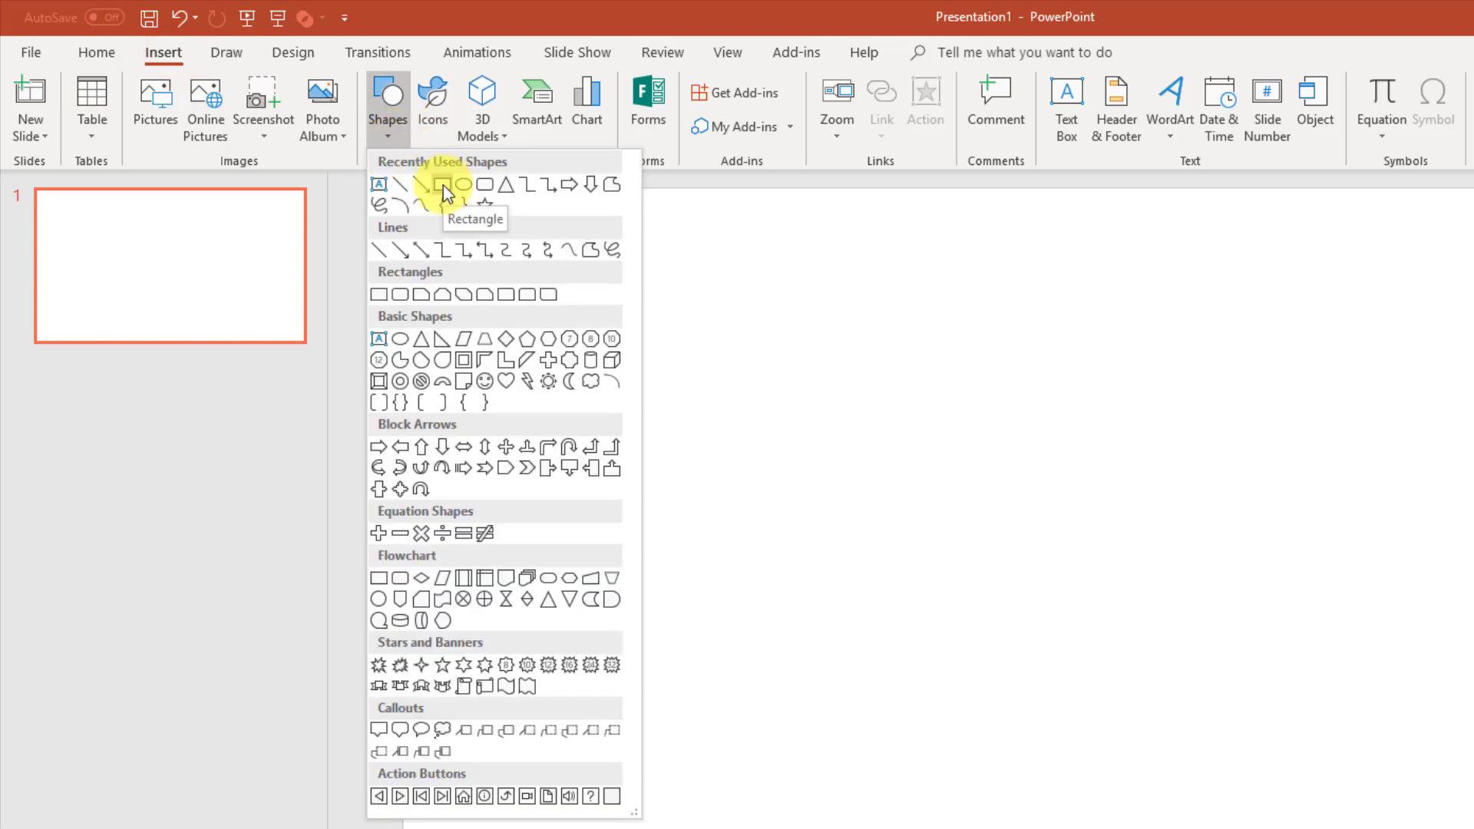
pyautogui.click(444, 186)
pyautogui.moveTo(739, 277)
pyautogui.mouseDown()
pyautogui.moveTo(836, 411)
pyautogui.moveTo(888, 622)
pyautogui.moveTo(933, 680)
pyautogui.mouseUp()
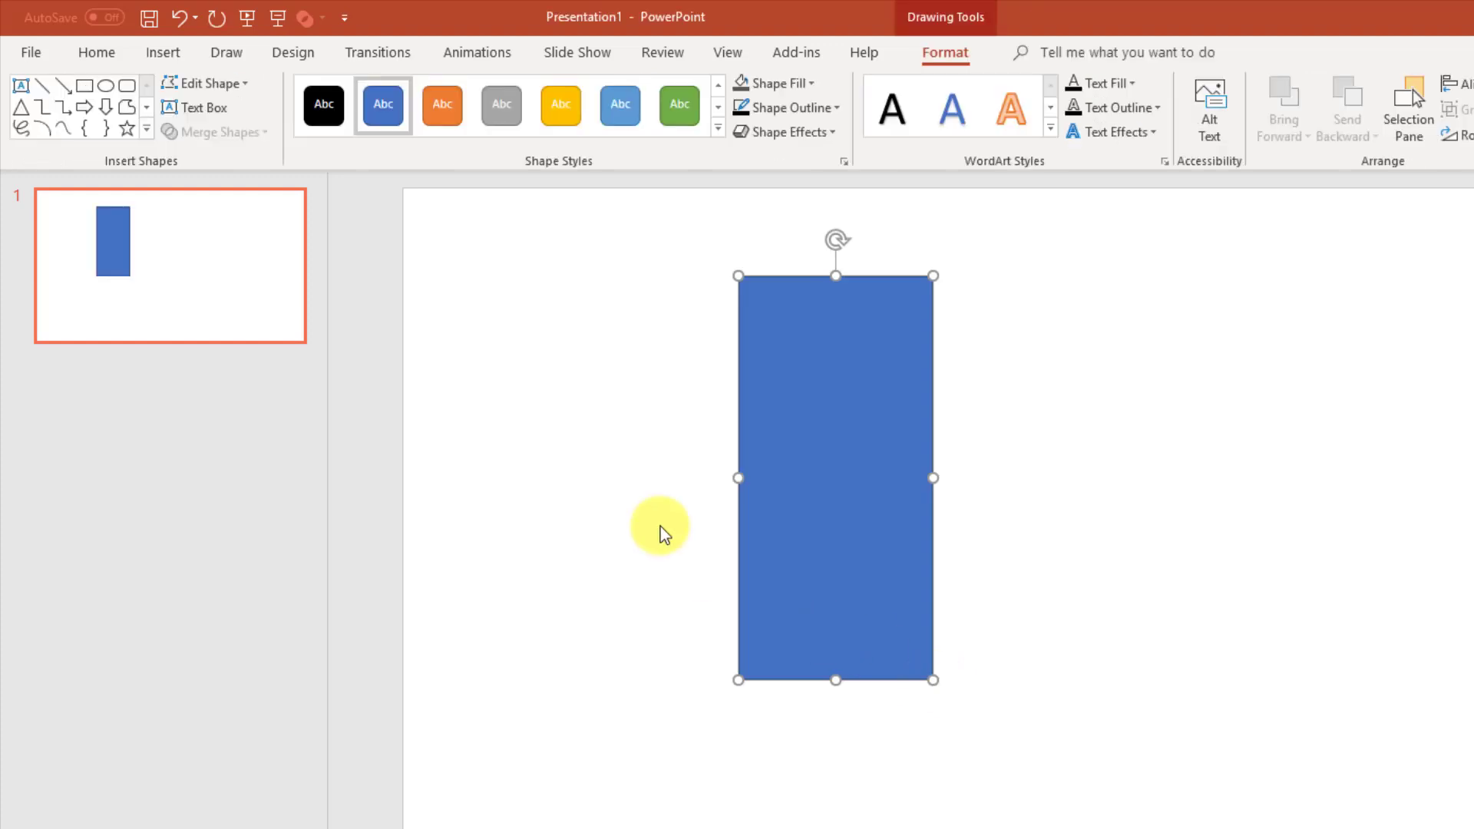
# - Draw a first oval left of the rectangle, then delete it
pyautogui.click(170, 56)
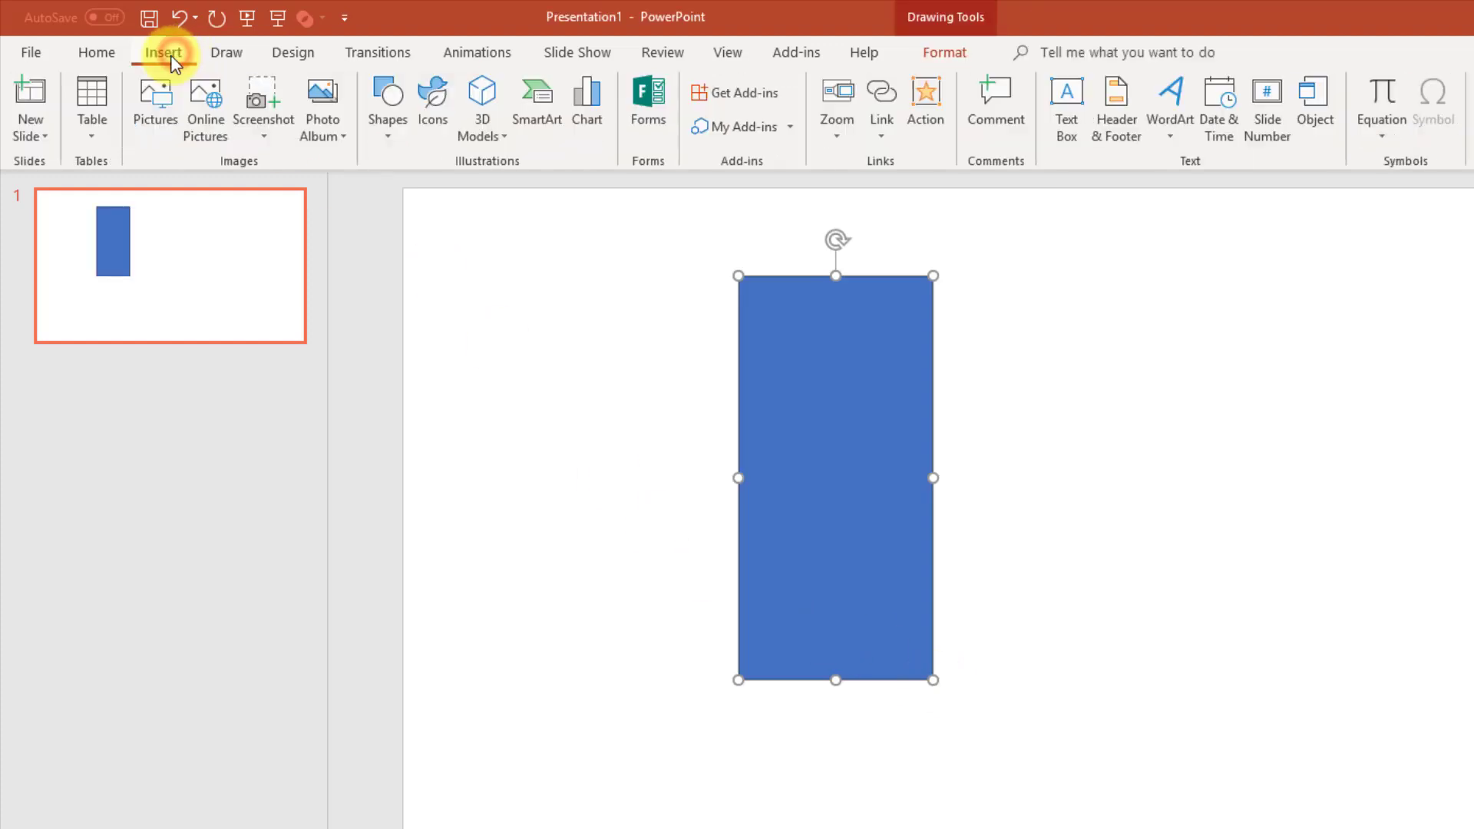
pyautogui.click(390, 138)
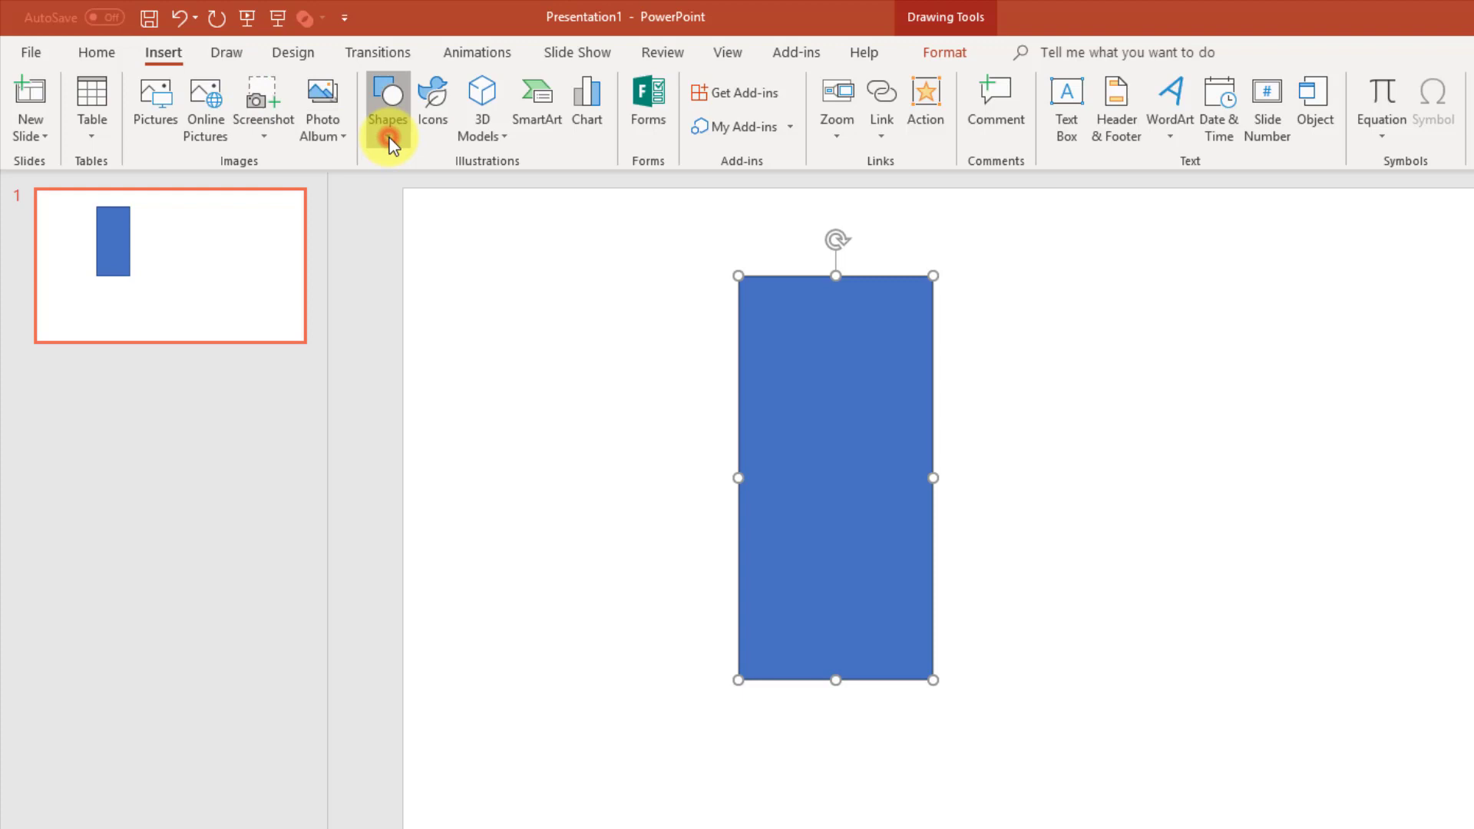
pyautogui.click(388, 138)
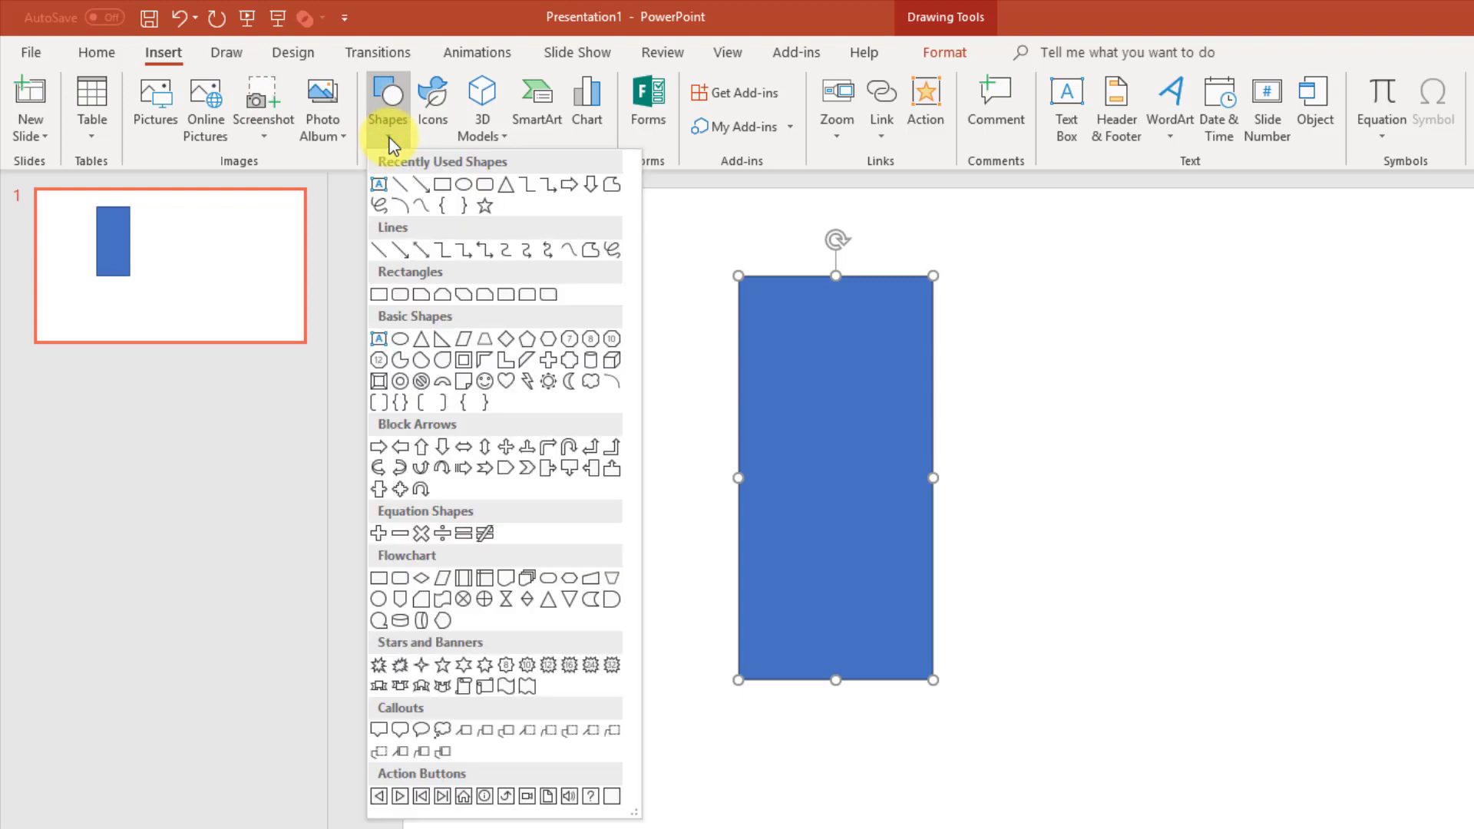
pyautogui.click(464, 193)
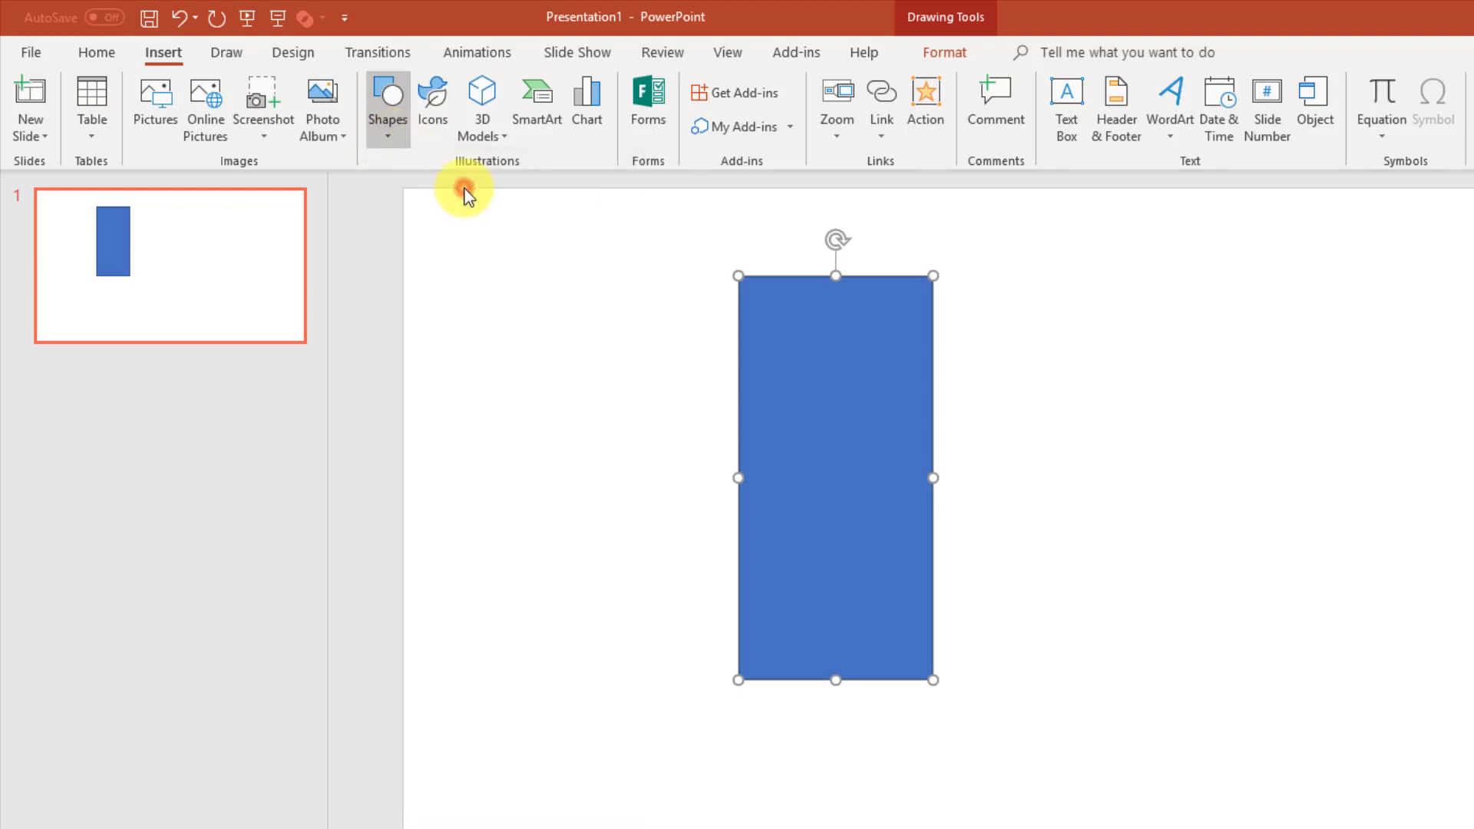
pyautogui.moveTo(496, 296); pyautogui.dragTo(625, 421)
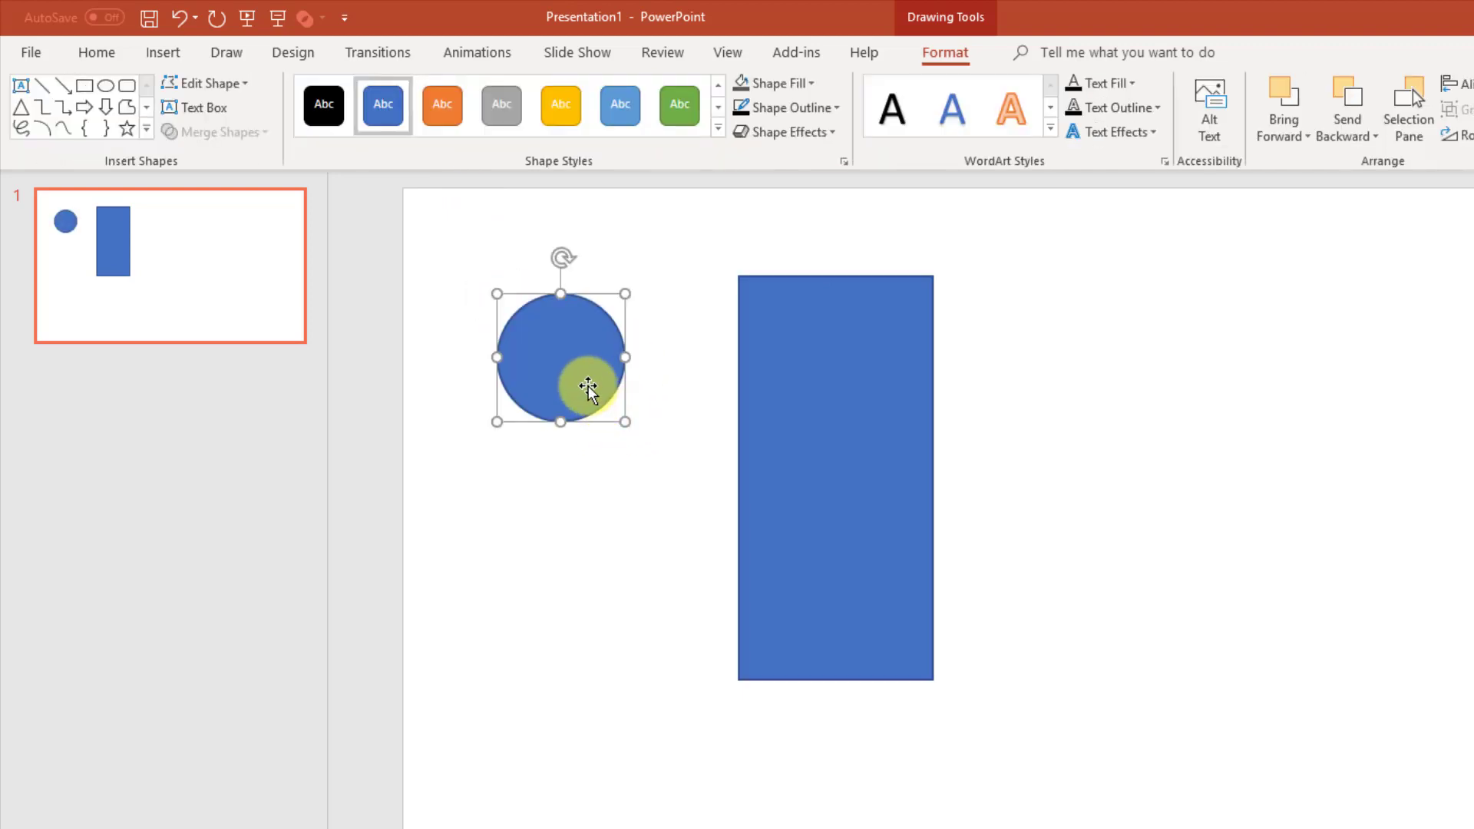
pyautogui.press('Delete')
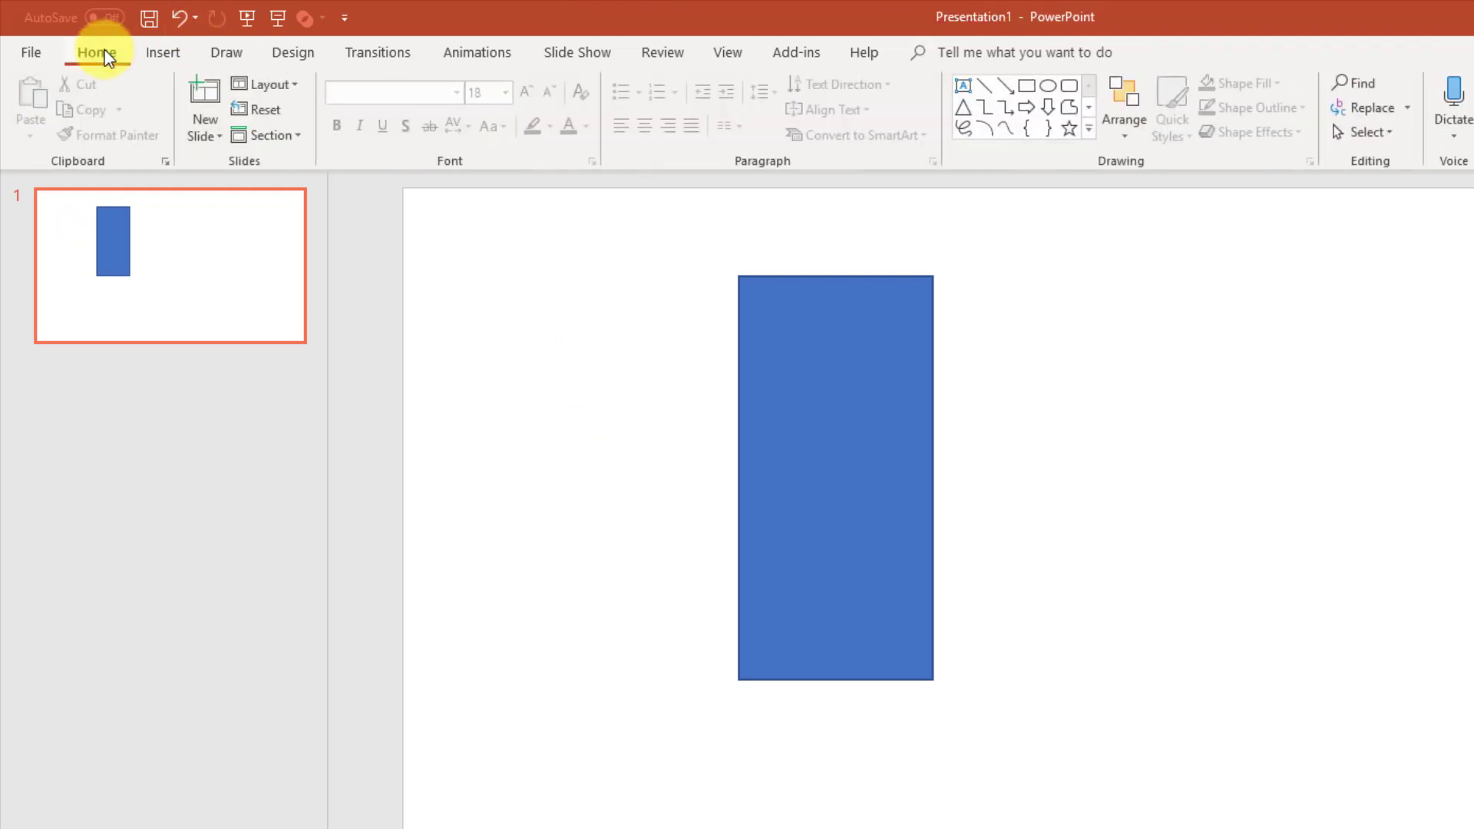
# - Draw a perfect circle, move it to the rectangle's top centre, and enlarge it proportionally
pyautogui.click(164, 53)
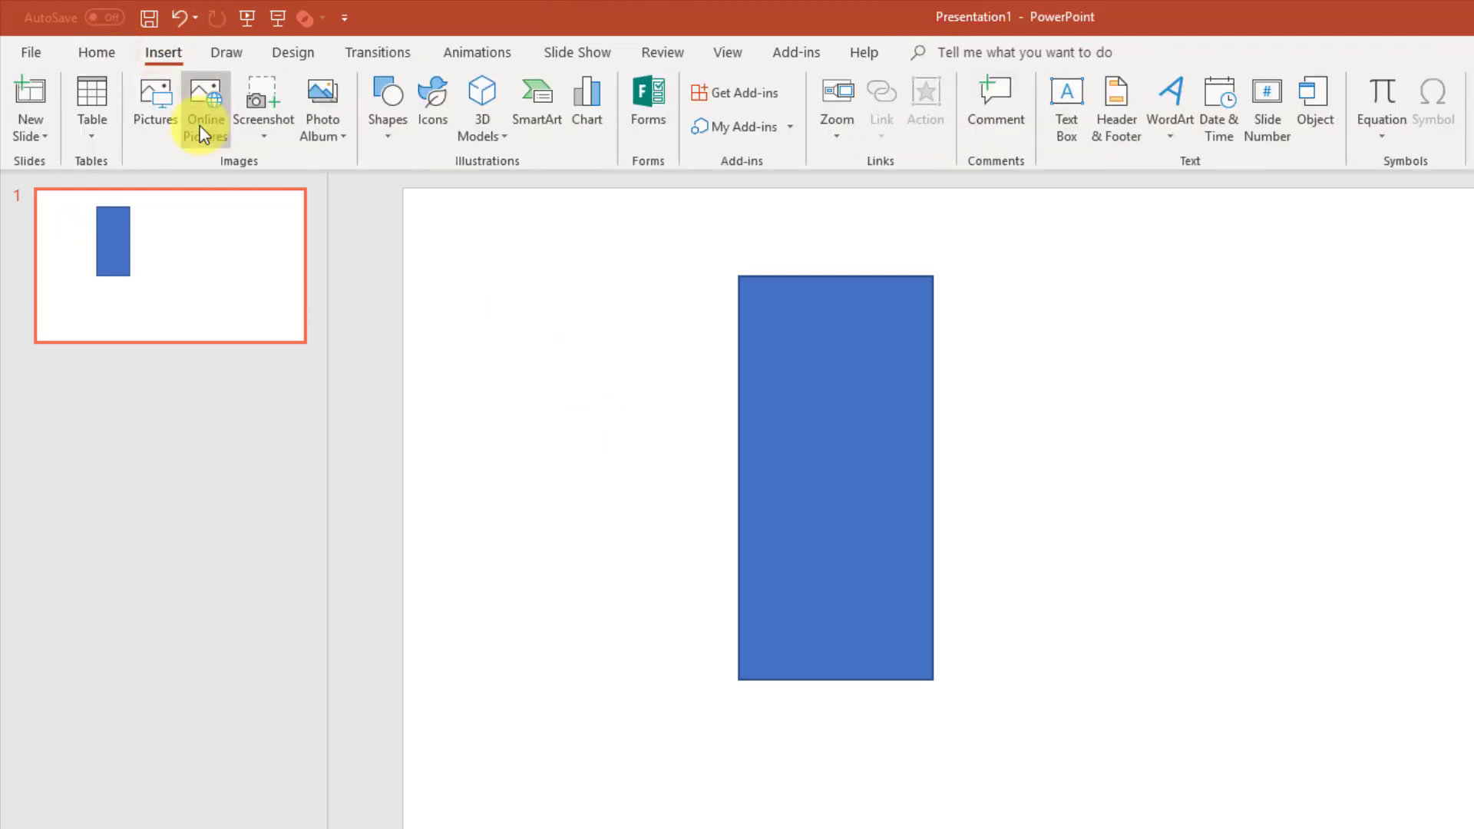
pyautogui.click(394, 144)
pyautogui.click(467, 188)
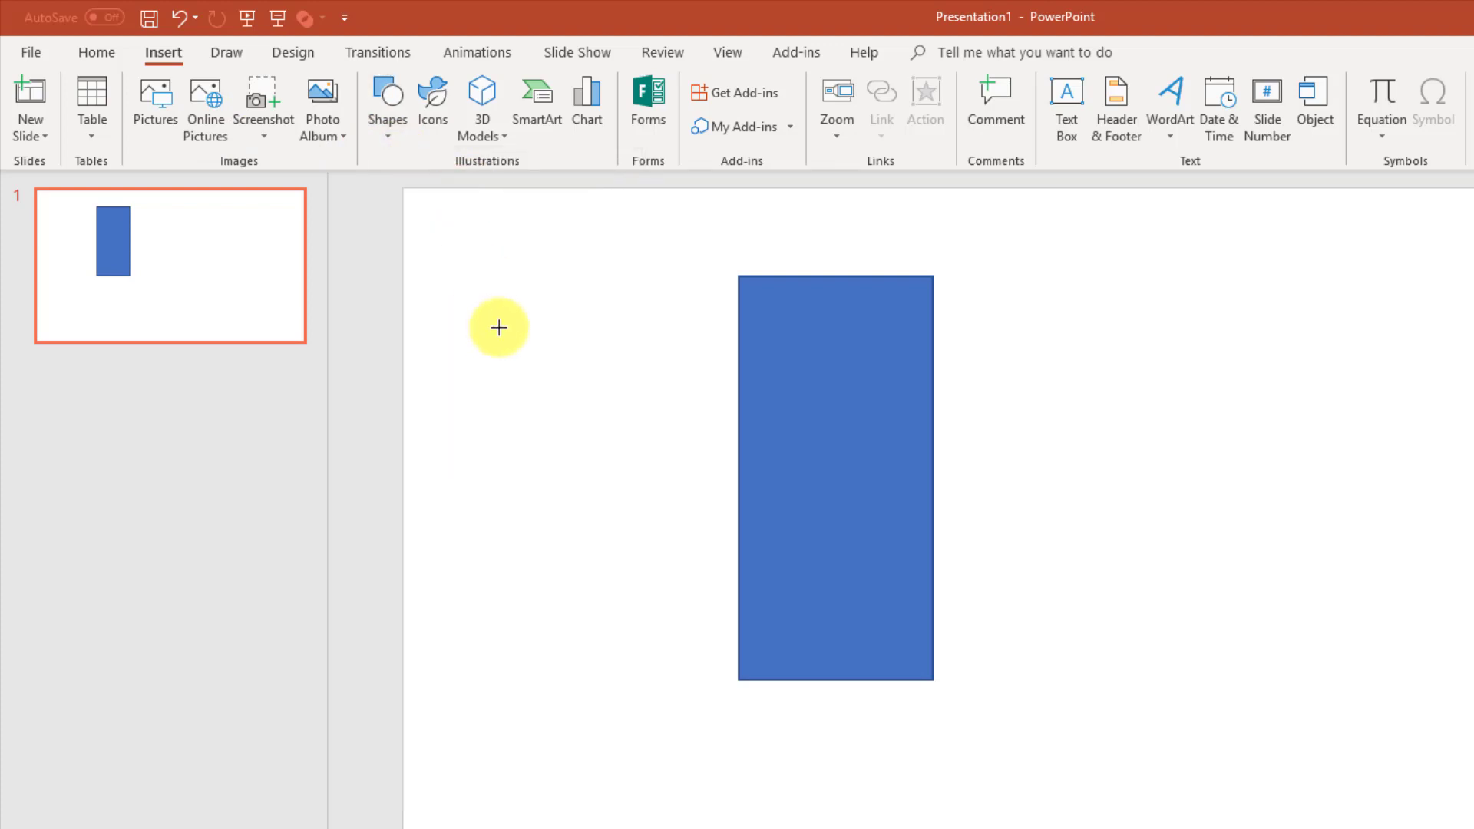
pyautogui.moveTo(499, 328); pyautogui.dragTo(579, 428)
pyautogui.moveTo(553, 371); pyautogui.dragTo(835, 348)
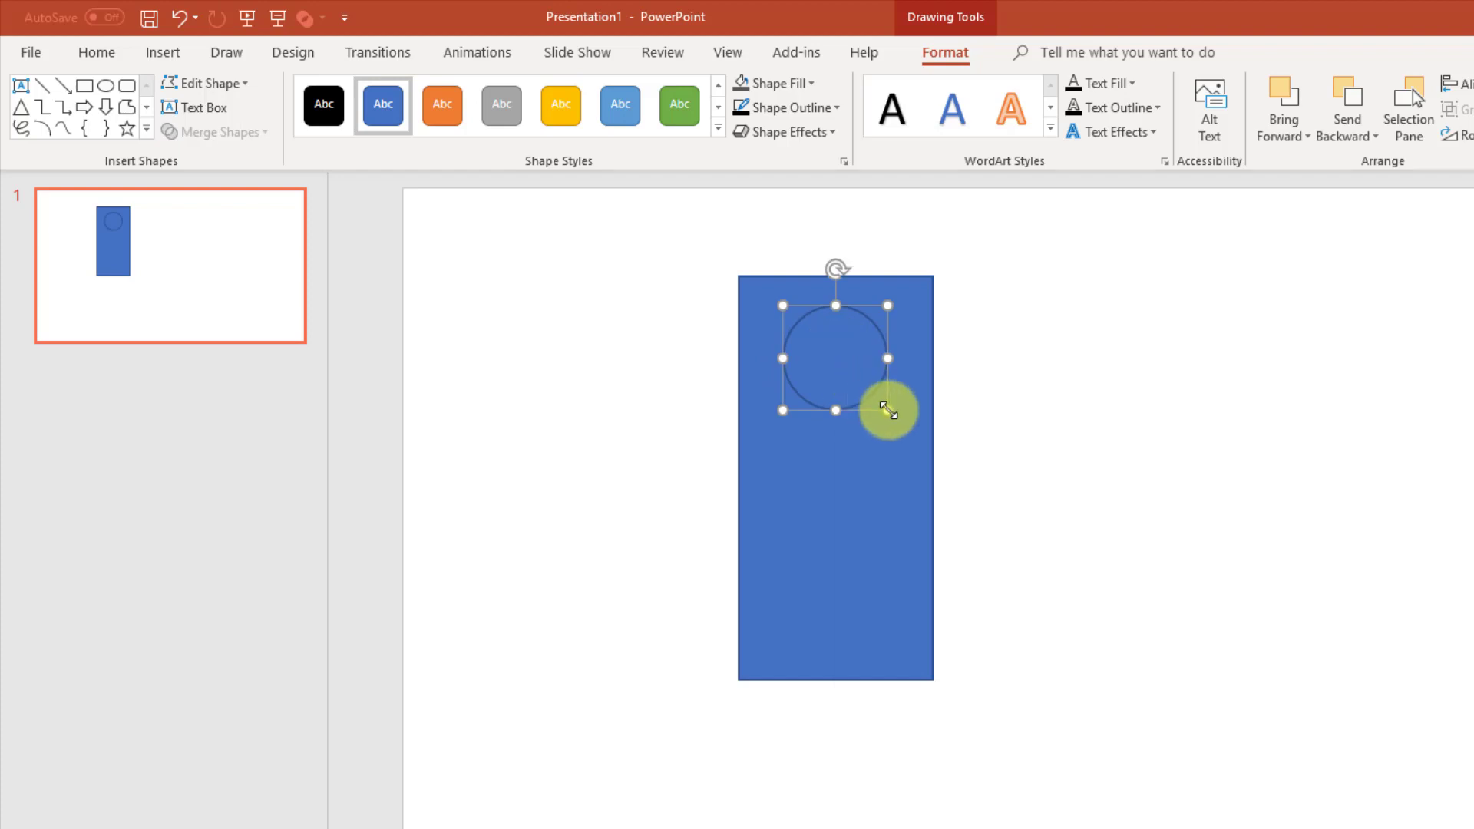
pyautogui.moveTo(888, 410)
pyautogui.mouseDown()
pyautogui.moveTo(911, 443)
pyautogui.moveTo(903, 430)
pyautogui.mouseUp()
pyautogui.moveTo(865, 373); pyautogui.dragTo(856, 369)
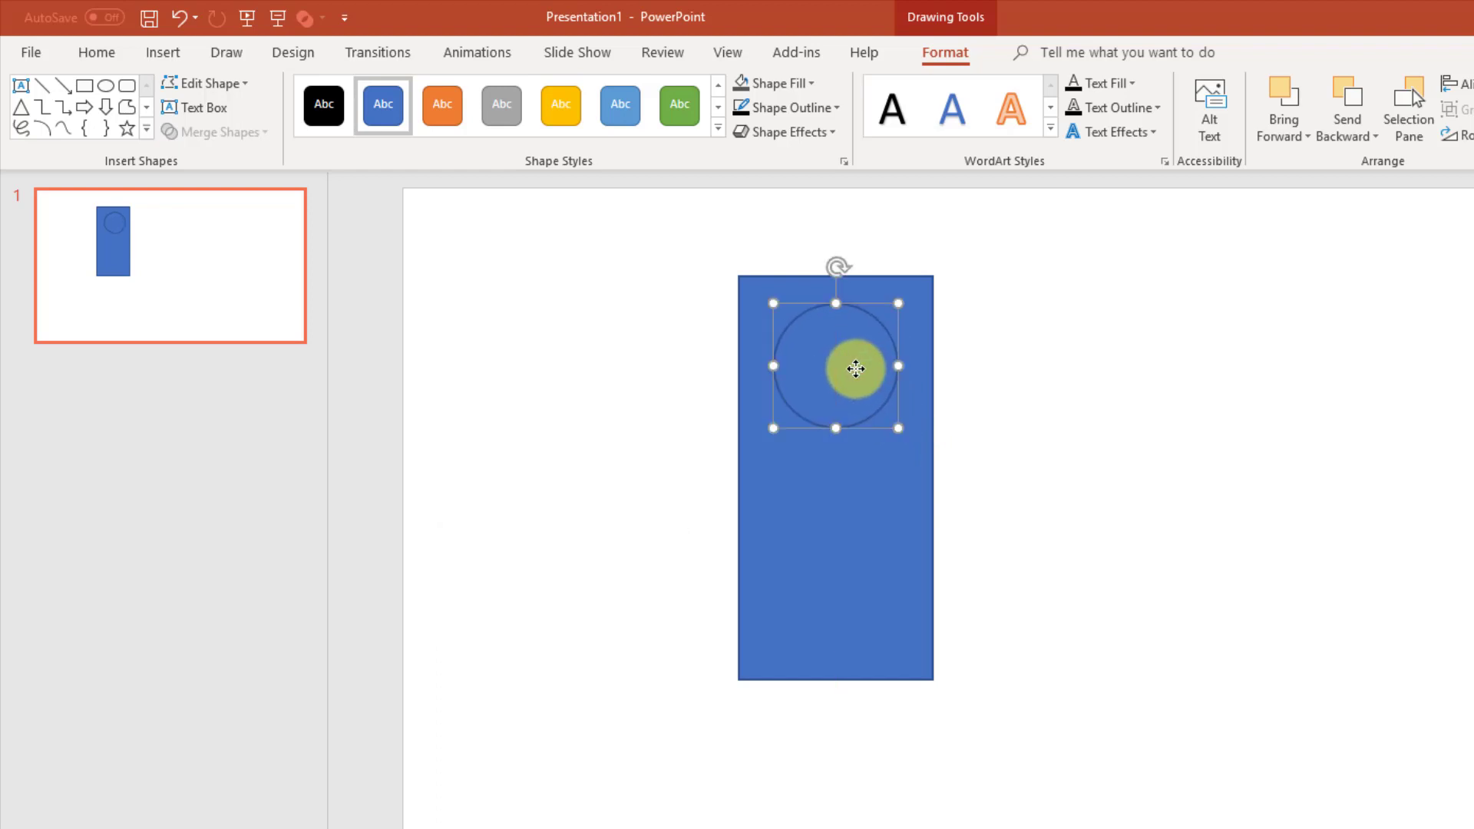
# - Copy and paste the circle into the middle and bottom of the rectangle, evenly spaced
pyautogui.hotkey('ctrl', 'c')
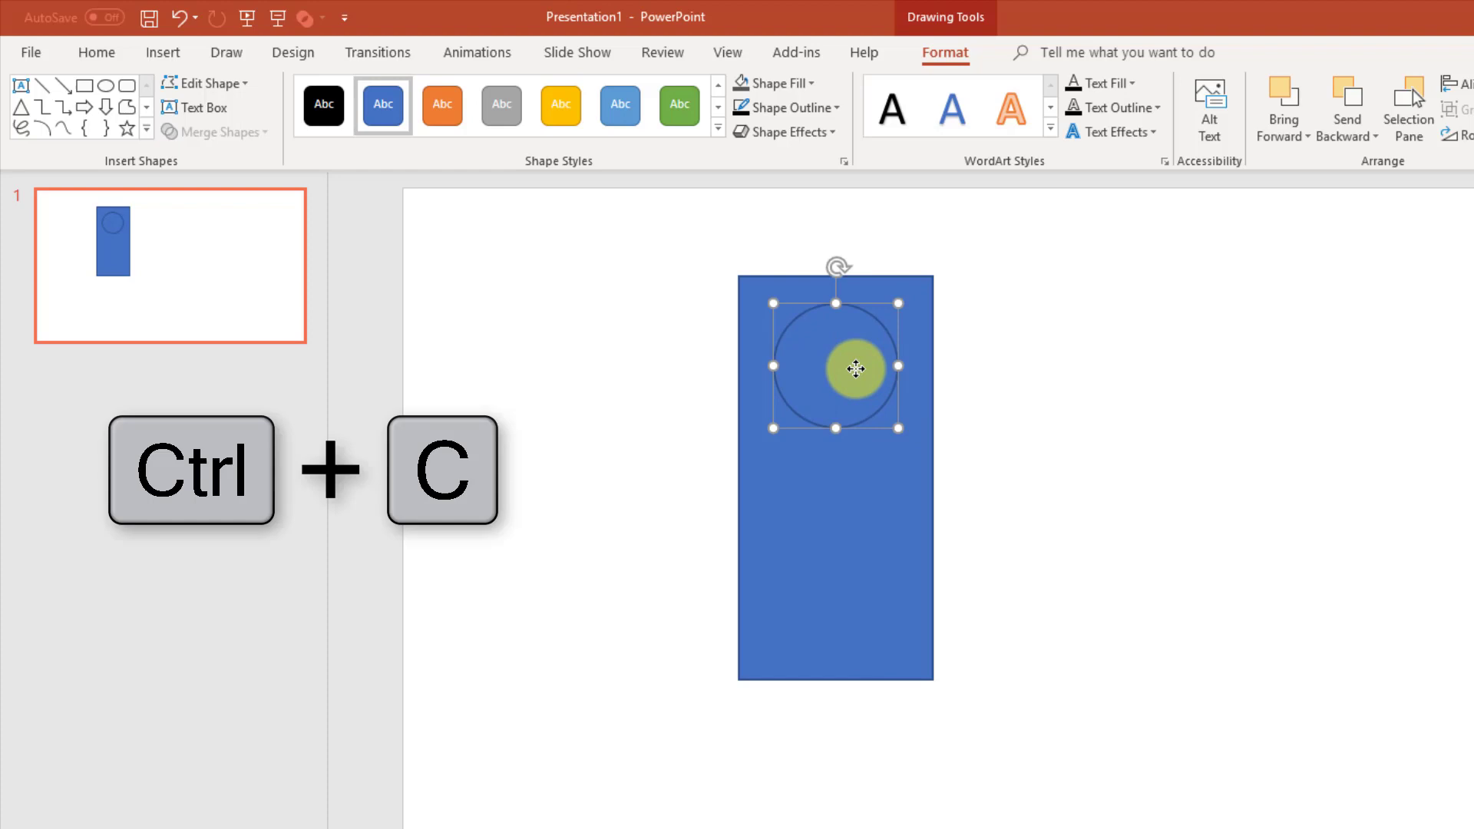
pyautogui.hotkey('ctrl', 'v')
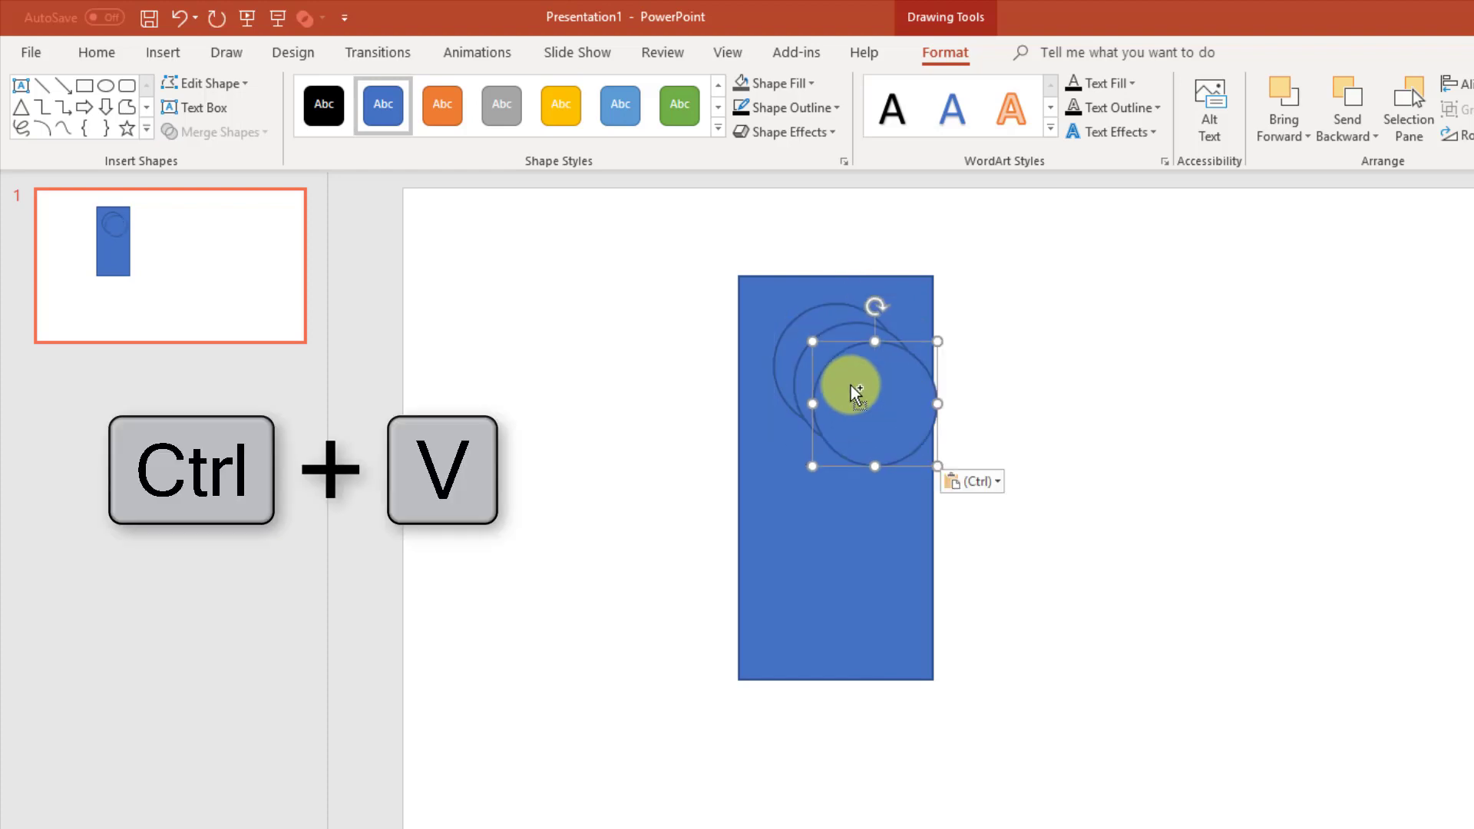
pyautogui.moveTo(856, 391); pyautogui.dragTo(812, 577)
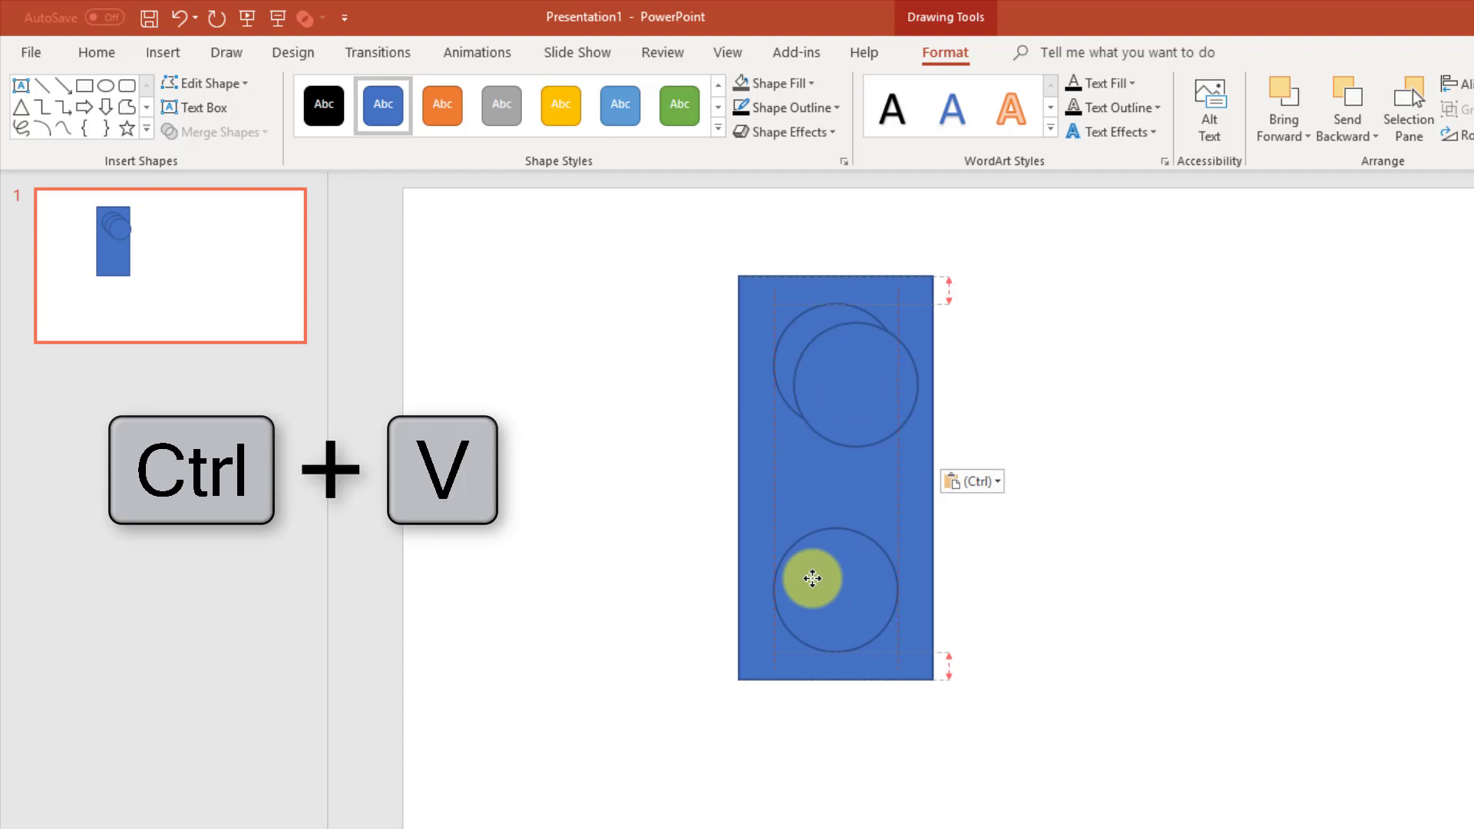
pyautogui.moveTo(865, 398); pyautogui.dragTo(832, 490)
pyautogui.moveTo(836, 612); pyautogui.dragTo(836, 671)
pyautogui.moveTo(839, 490); pyautogui.dragTo(839, 503)
# - Lengthen the rectangle downward and reposition the bottom circle inside it
pyautogui.click(751, 655)
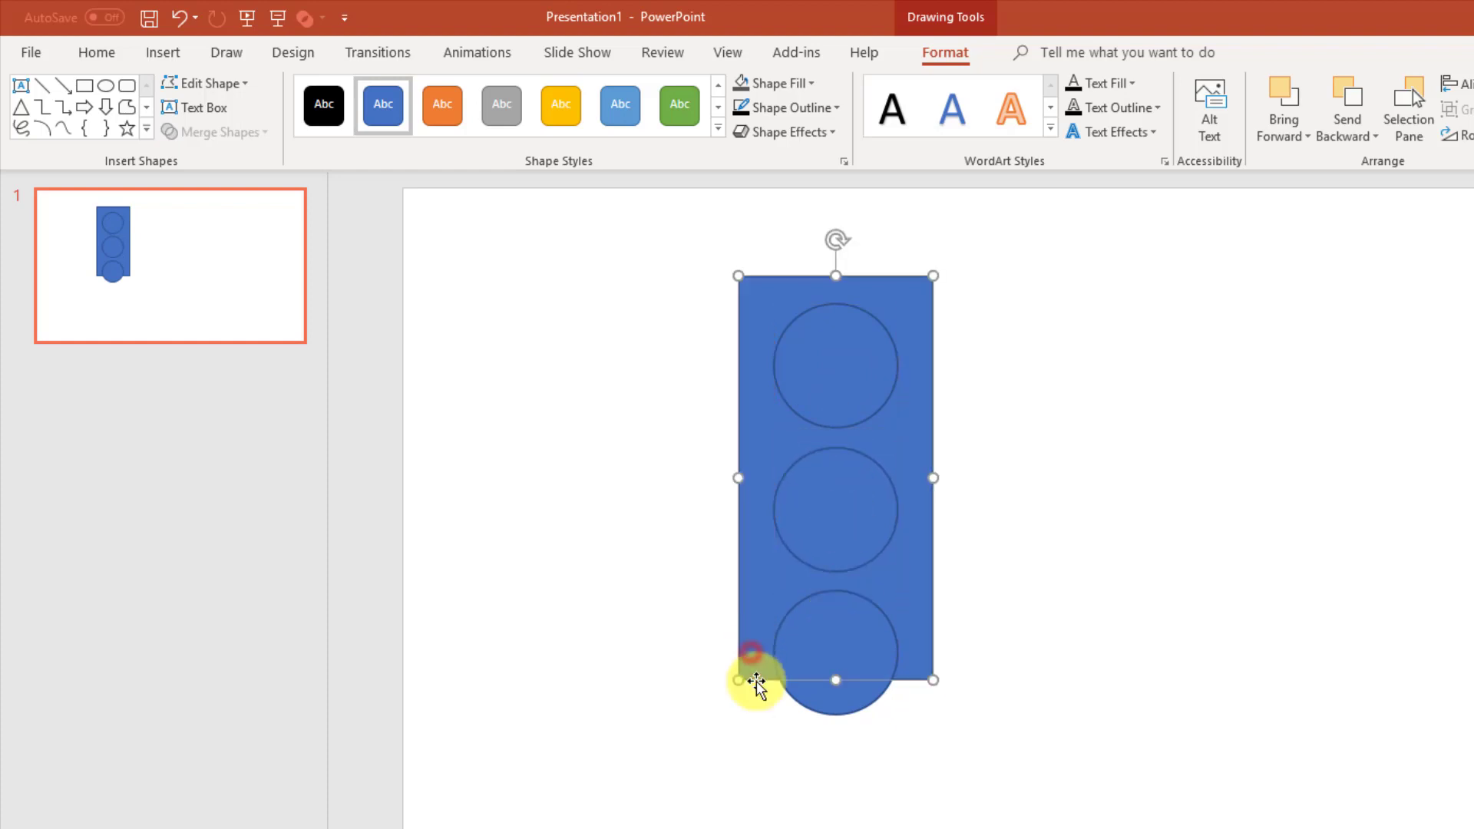
pyautogui.moveTo(836, 679); pyautogui.dragTo(836, 735)
pyautogui.moveTo(836, 651); pyautogui.dragTo(836, 612)
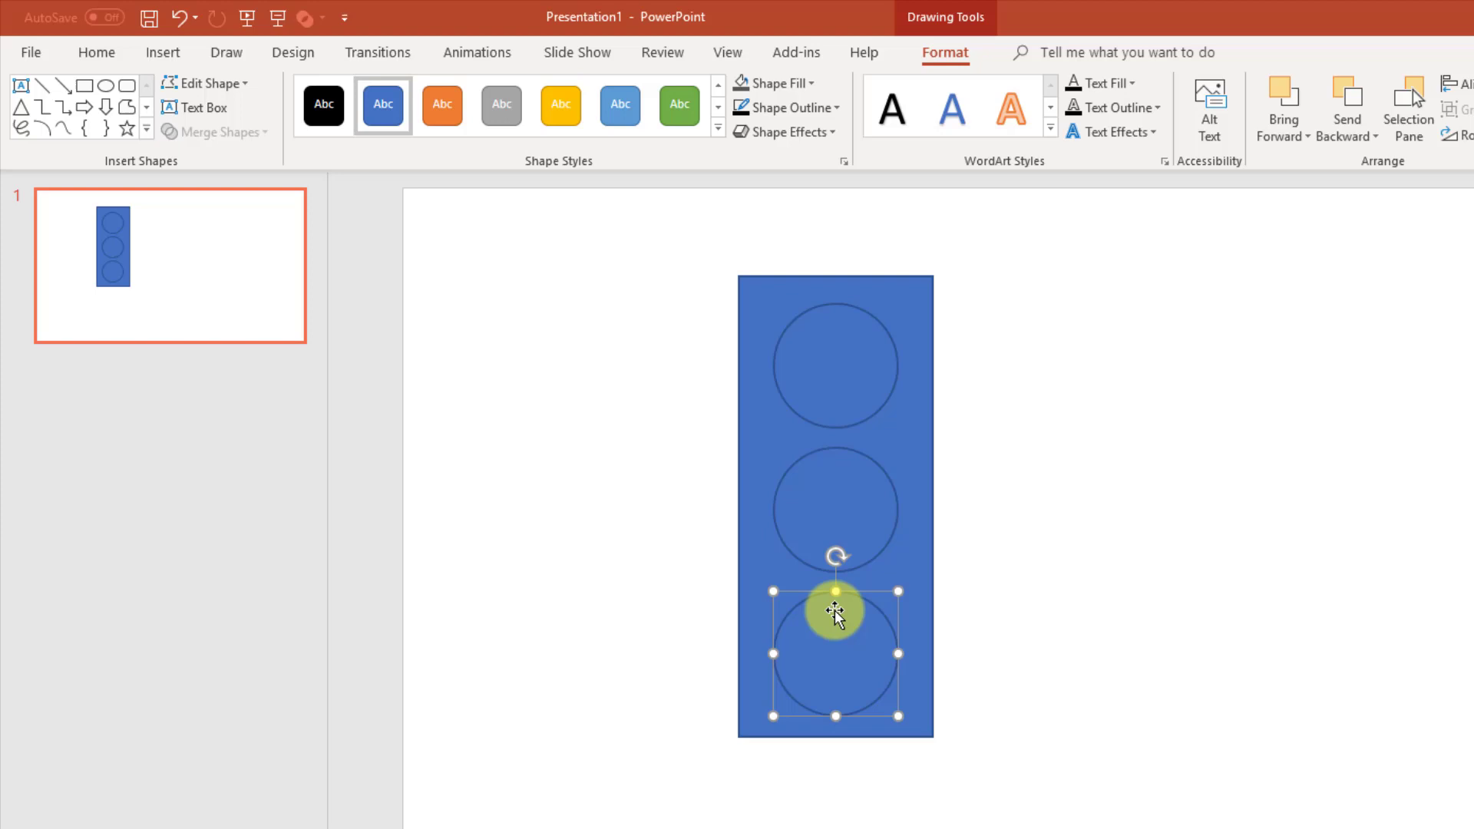
pyautogui.click(846, 374)
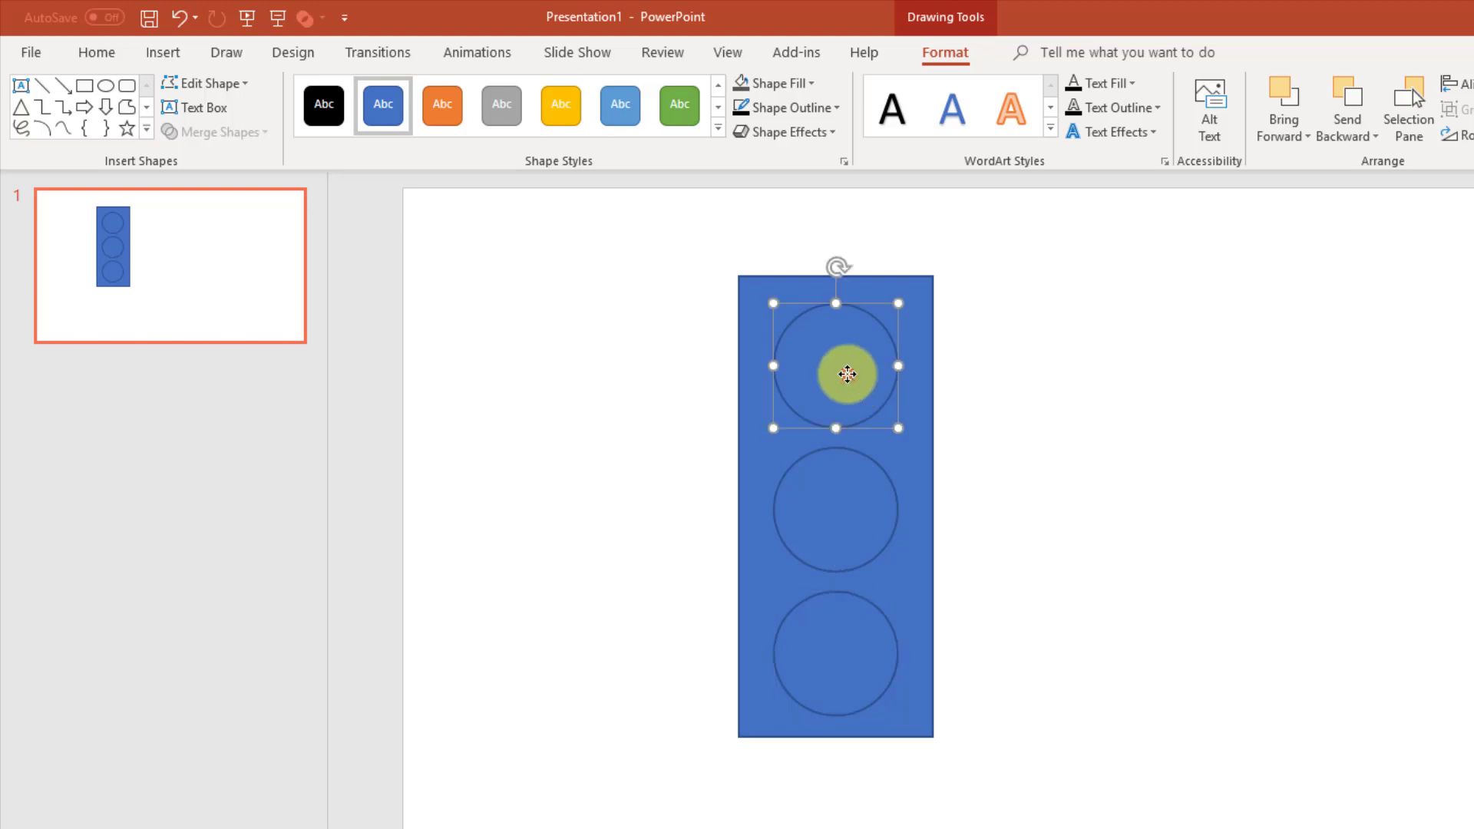
# - Subtract all three circles from the rectangle as holes, then nudge the shape up and right
pyautogui.click(1006, 503)
pyautogui.click(849, 385)
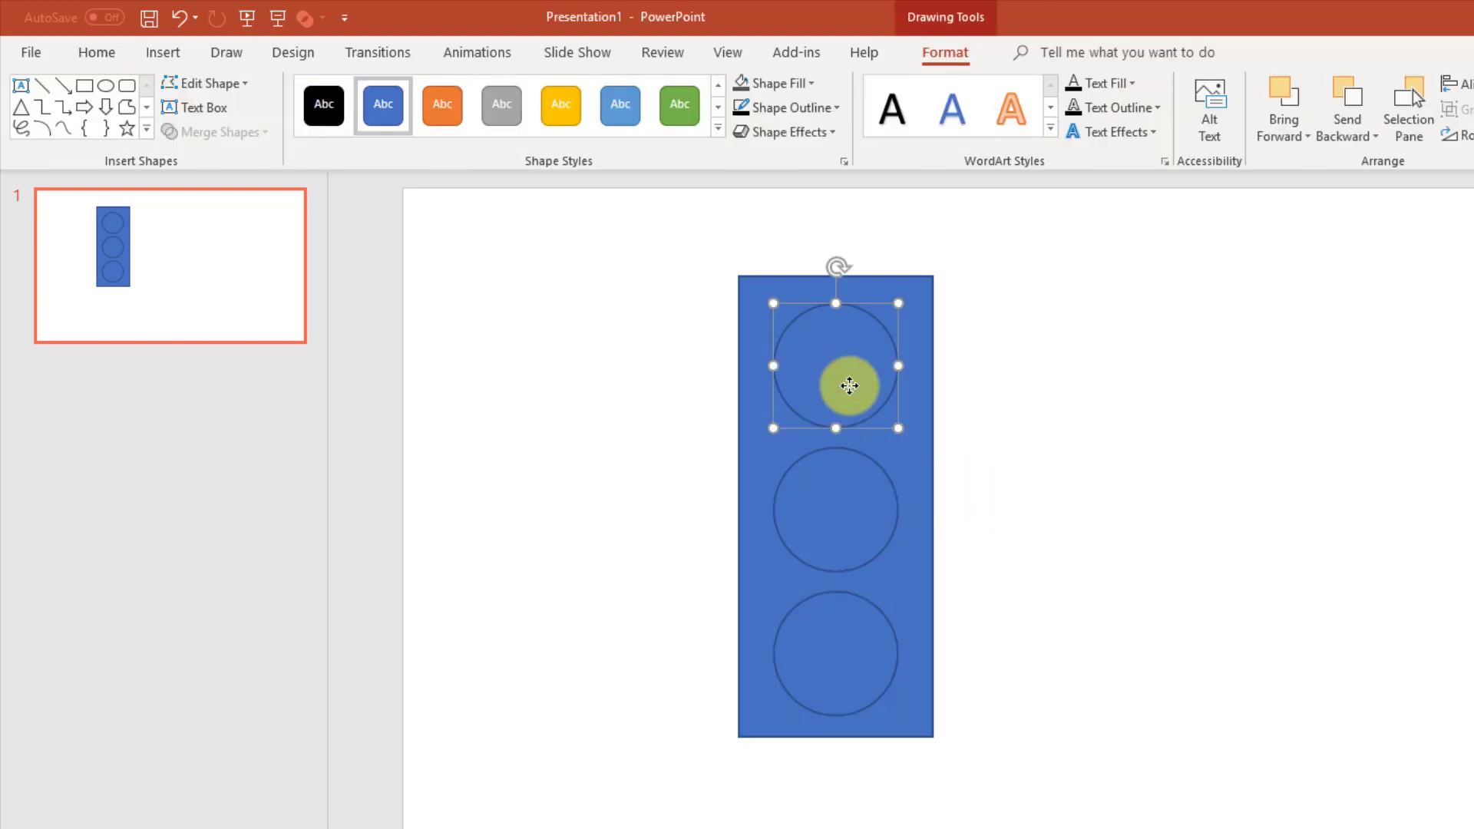
pyautogui.hotkey('ctrl', 'a')
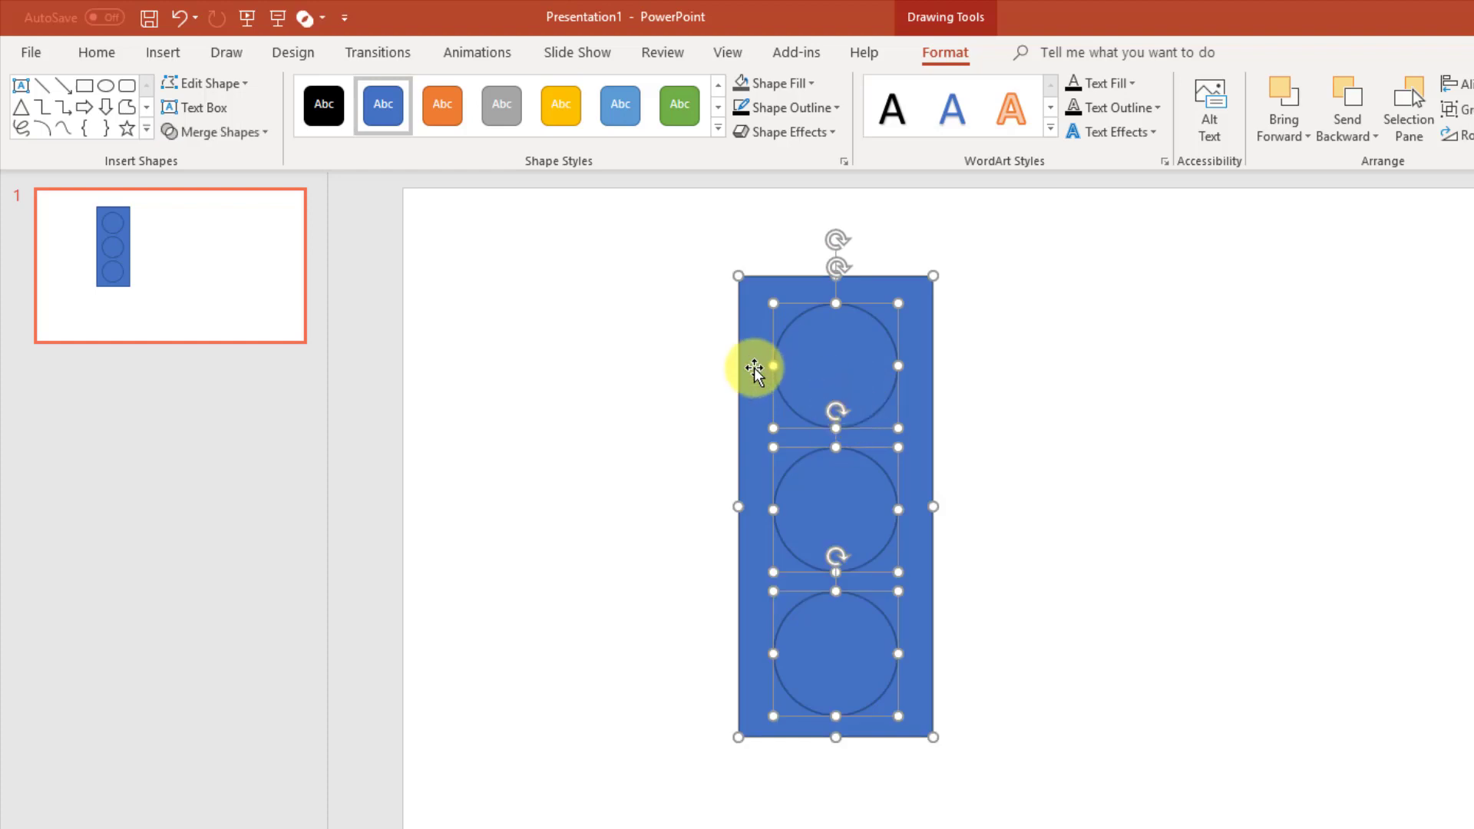
pyautogui.click(267, 133)
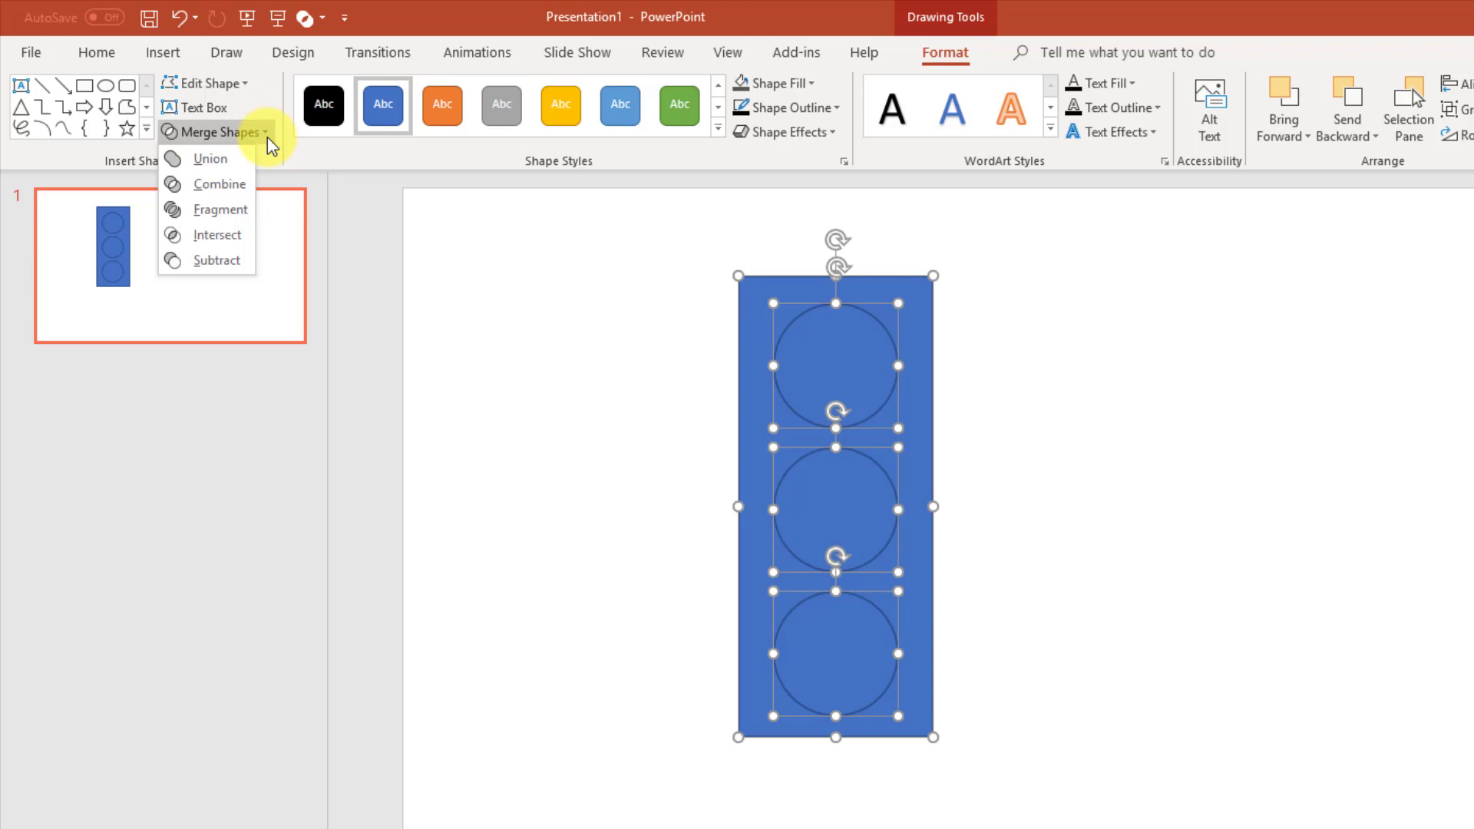
pyautogui.click(219, 187)
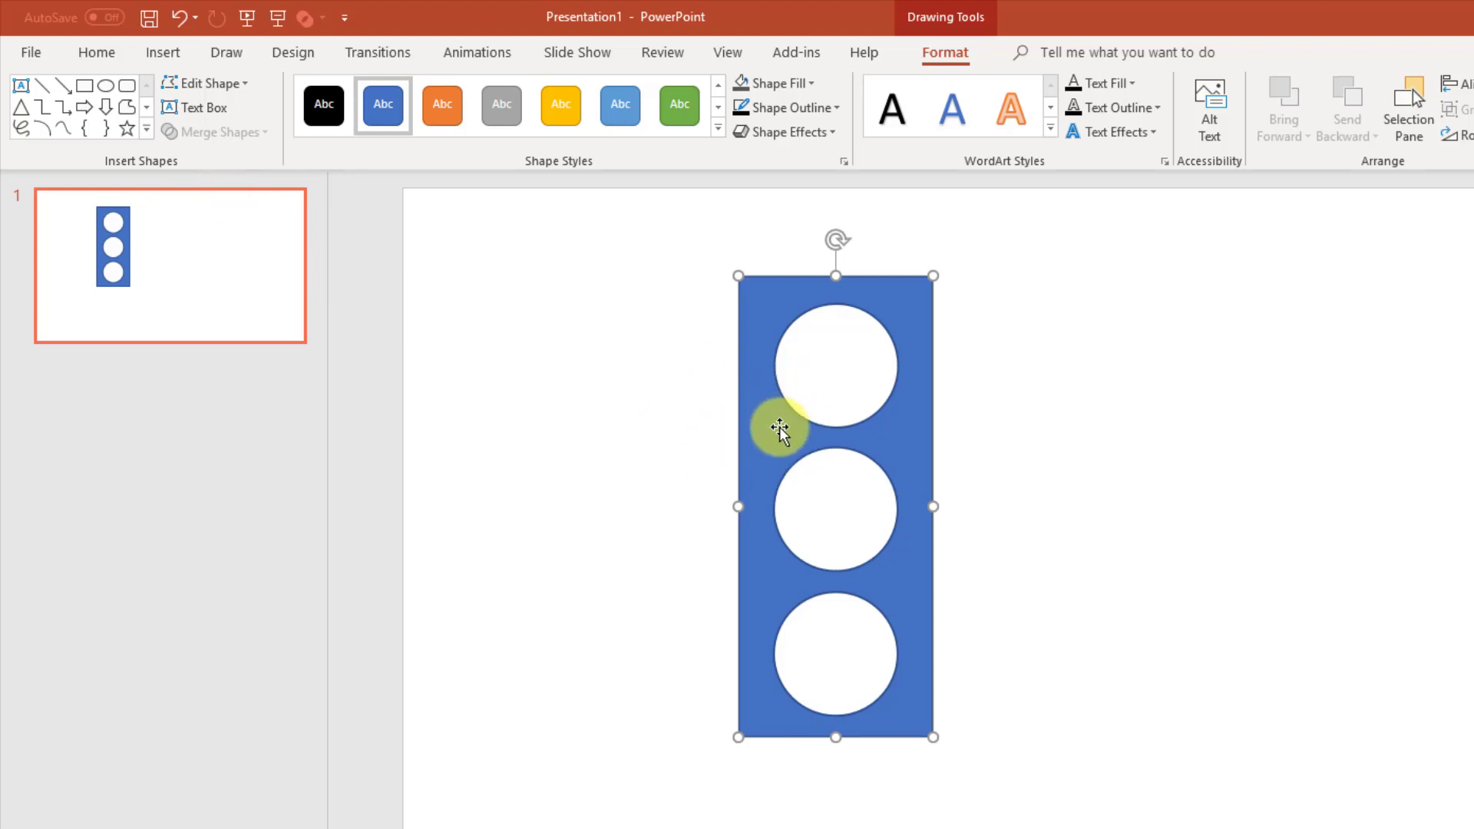
pyautogui.moveTo(780, 430)
pyautogui.mouseDown()
pyautogui.moveTo(842, 451)
pyautogui.moveTo(783, 405)
pyautogui.moveTo(780, 422)
pyautogui.mouseUp()
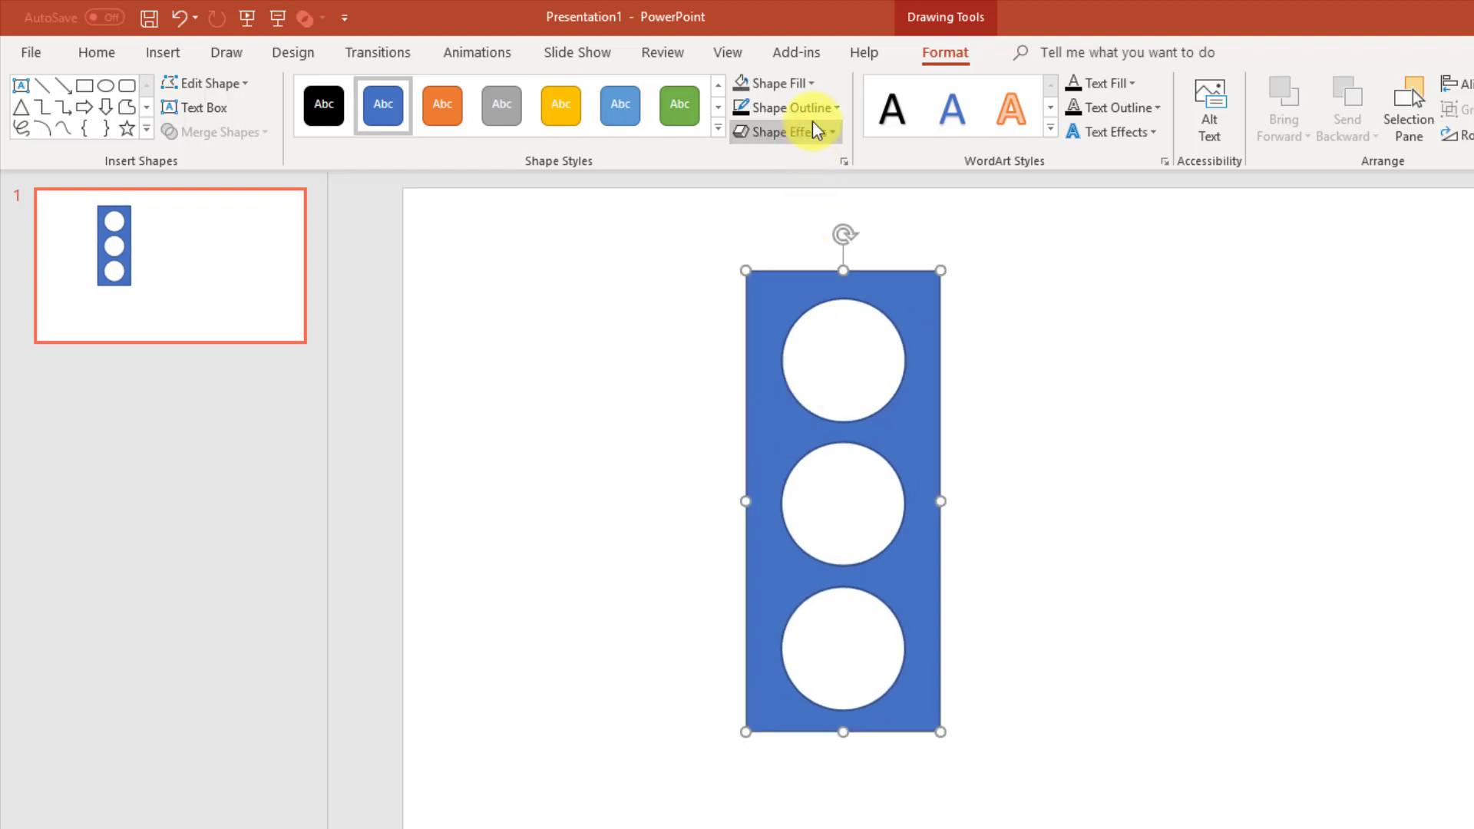
# - Fill the shape with Black, Text 1, Lighter 35% and give it a black outline
pyautogui.click(809, 82)
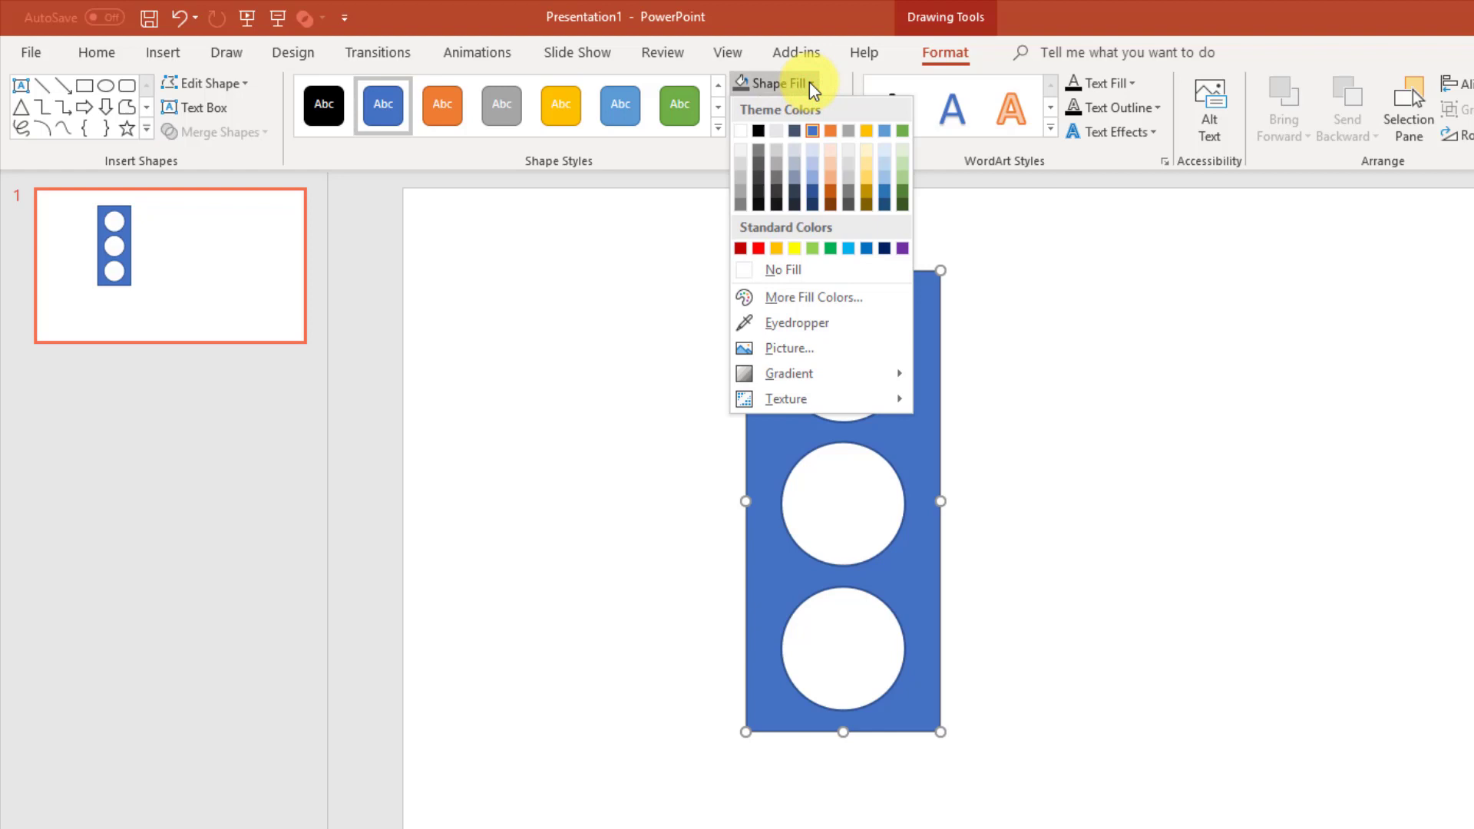
pyautogui.click(761, 162)
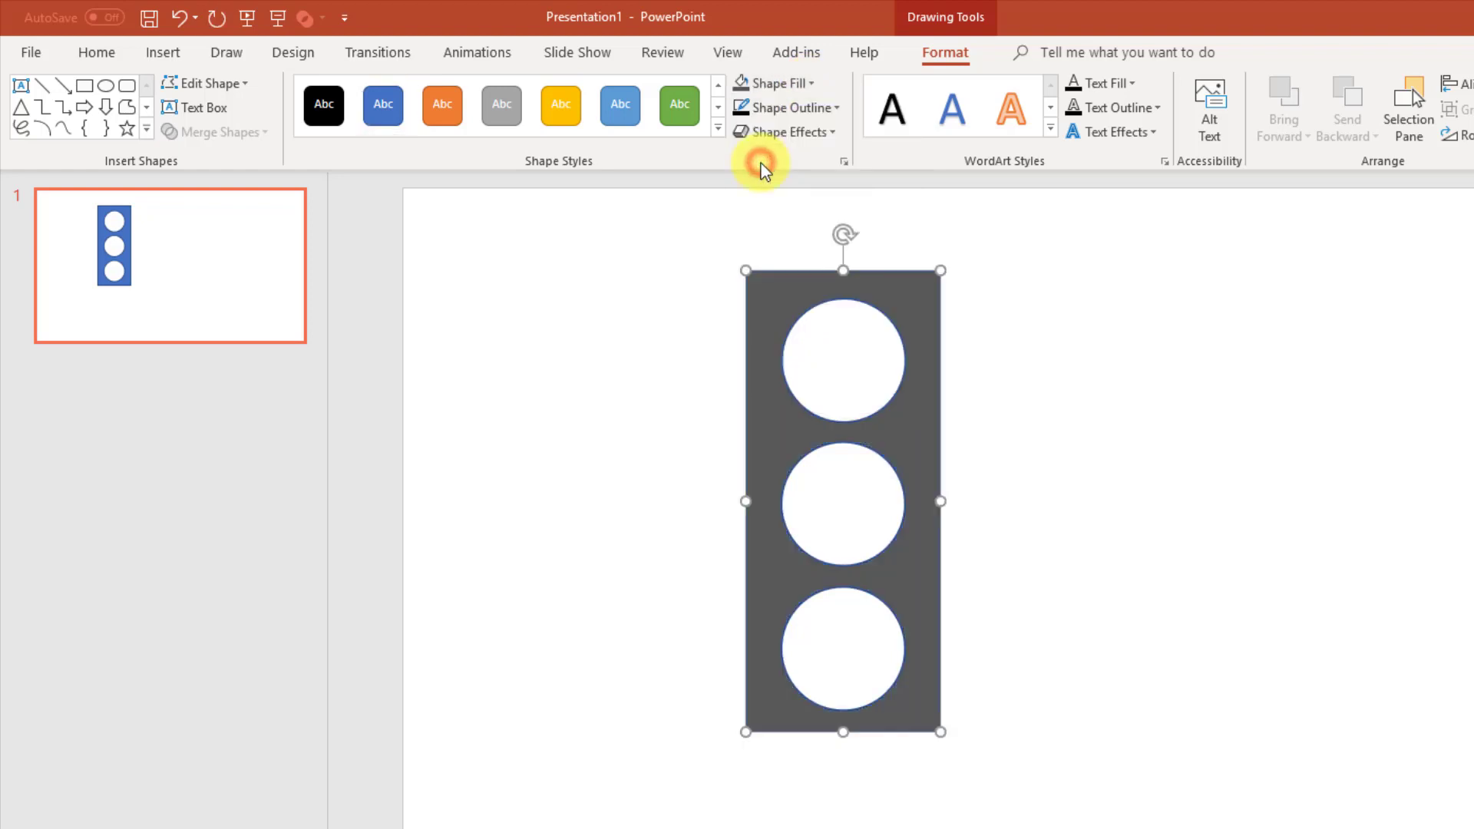
pyautogui.click(827, 101)
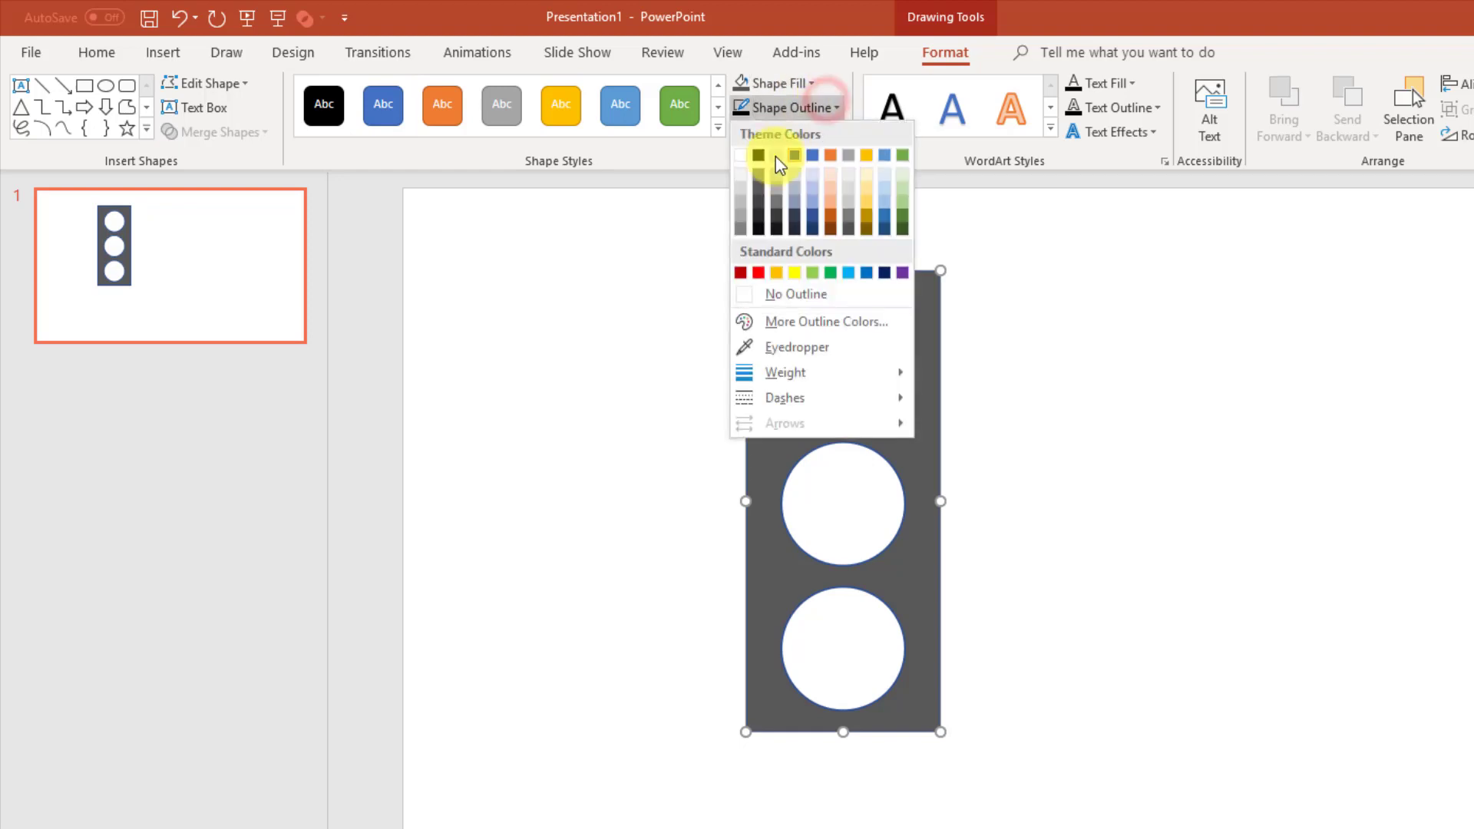
pyautogui.click(760, 156)
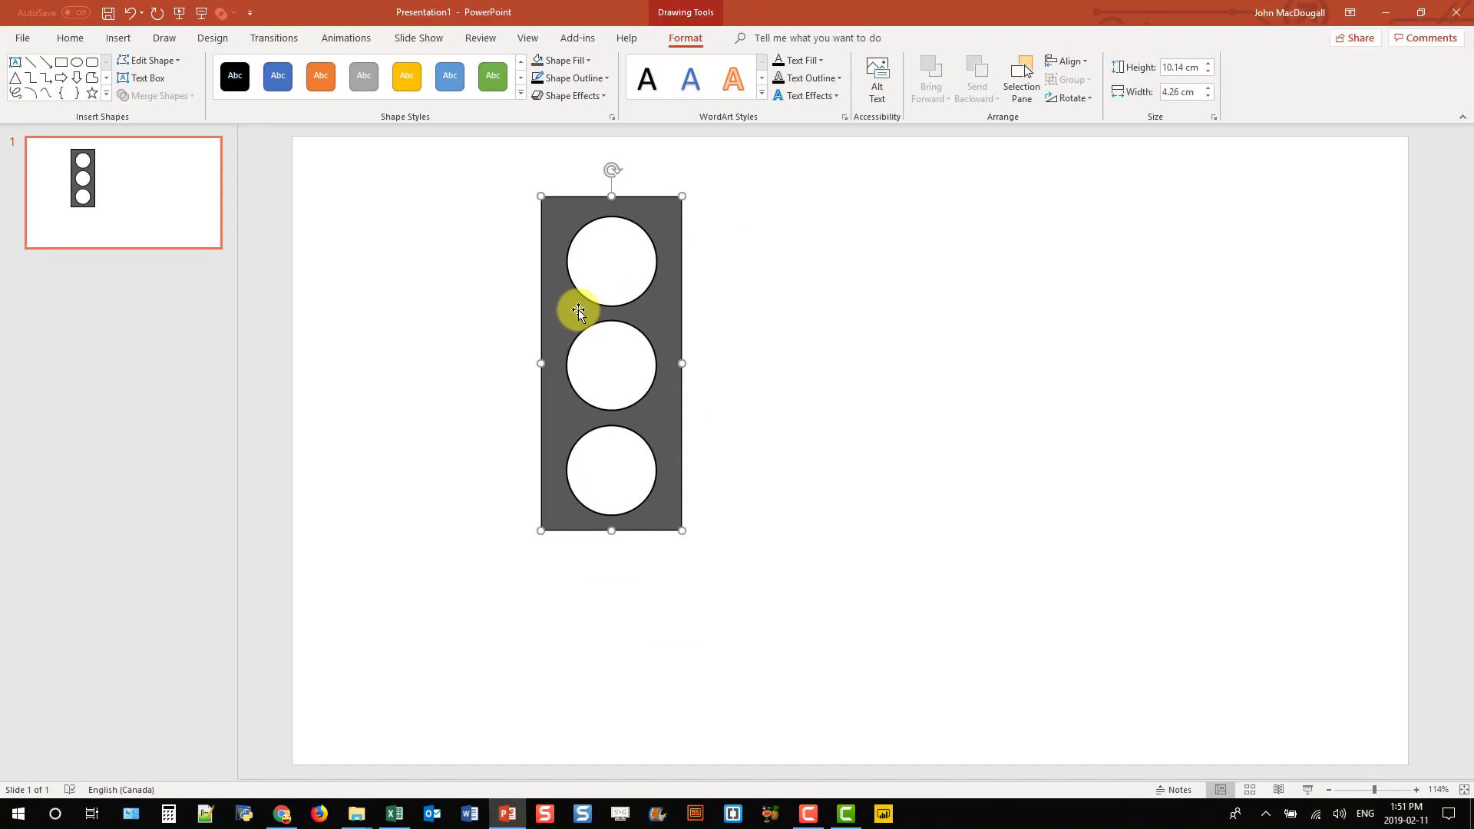
# - Cut the shape from the slide, paste it at B2 on Excel's Sheet1, and move it to column E
pyautogui.hotkey('ctrl', 'x')
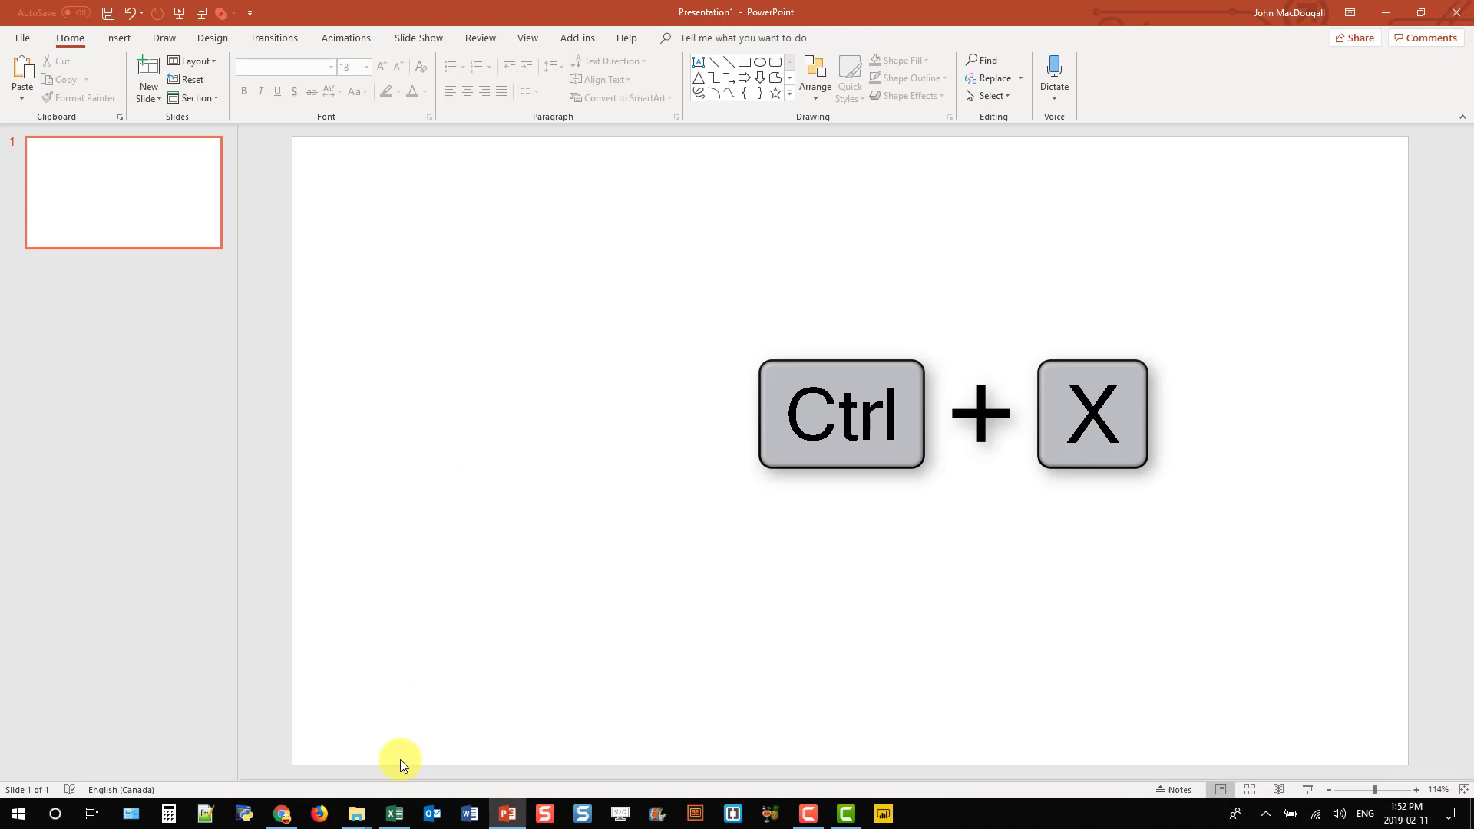
pyautogui.click(396, 813)
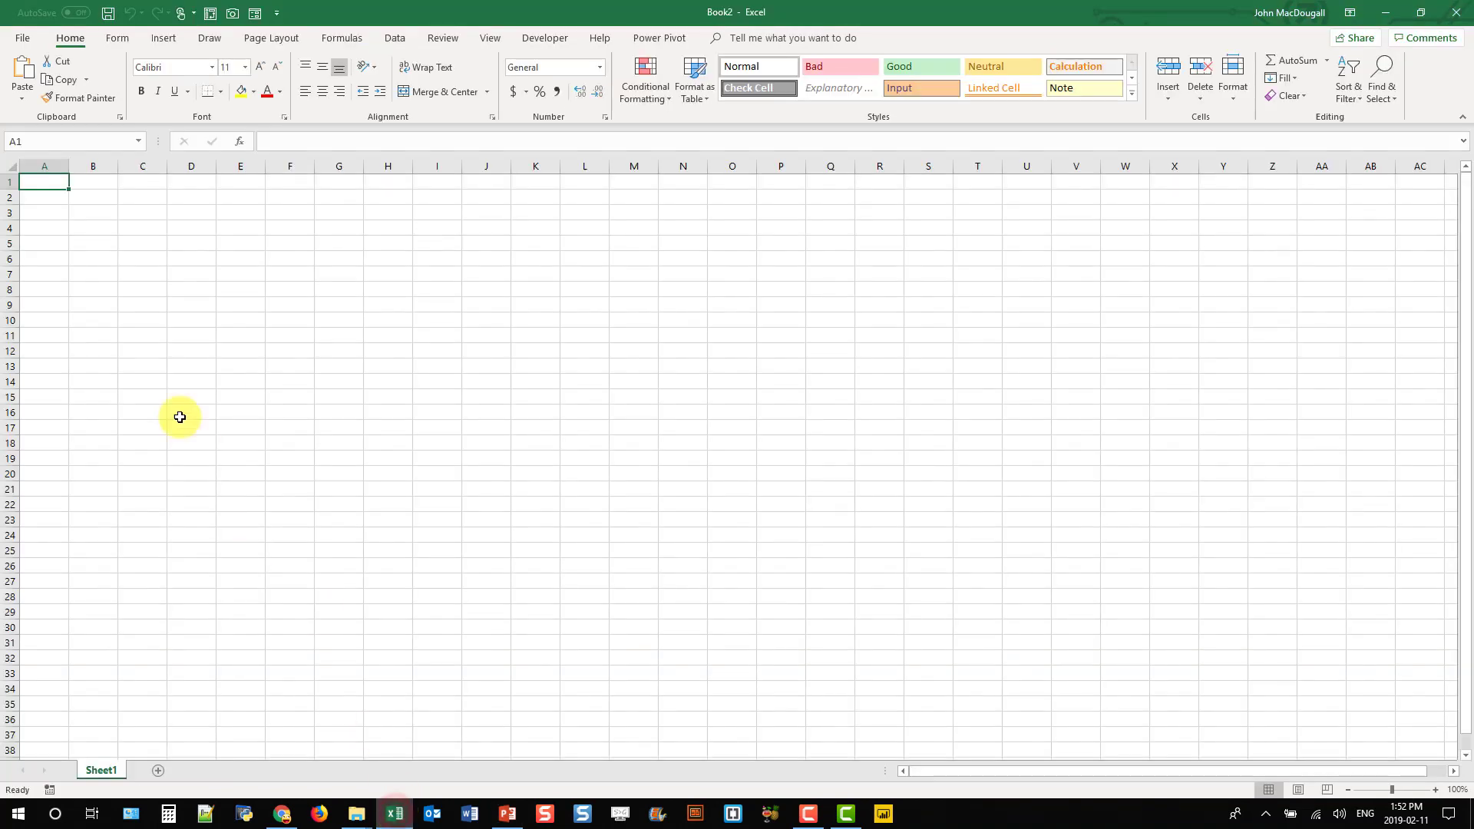
pyautogui.click(109, 196)
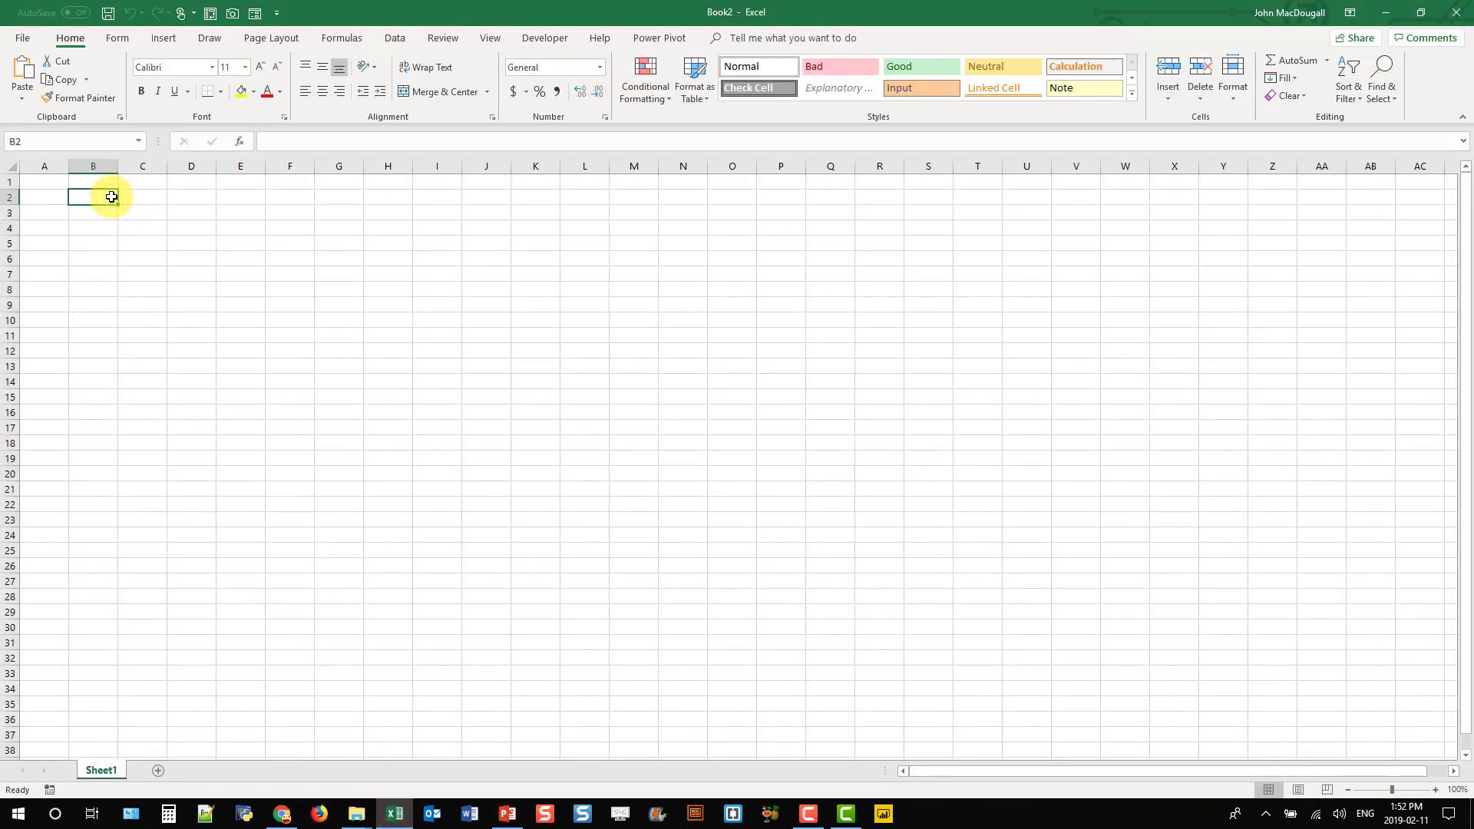
pyautogui.hotkey('ctrl', 'v')
pyautogui.moveTo(92, 202); pyautogui.dragTo(238, 201)
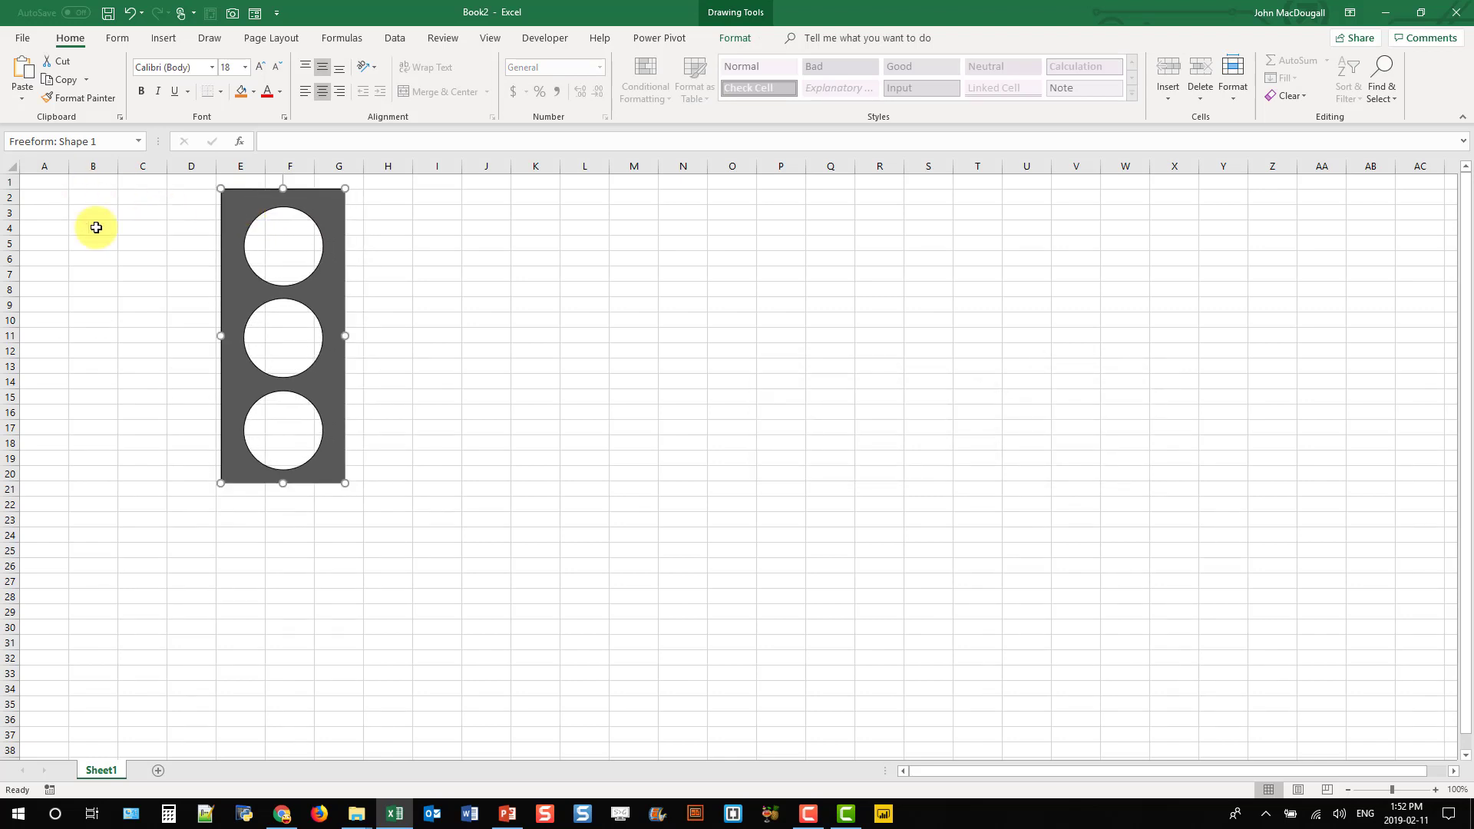
# - Enter 500000 in Sheet1 cell B2
pyautogui.click(100, 196)
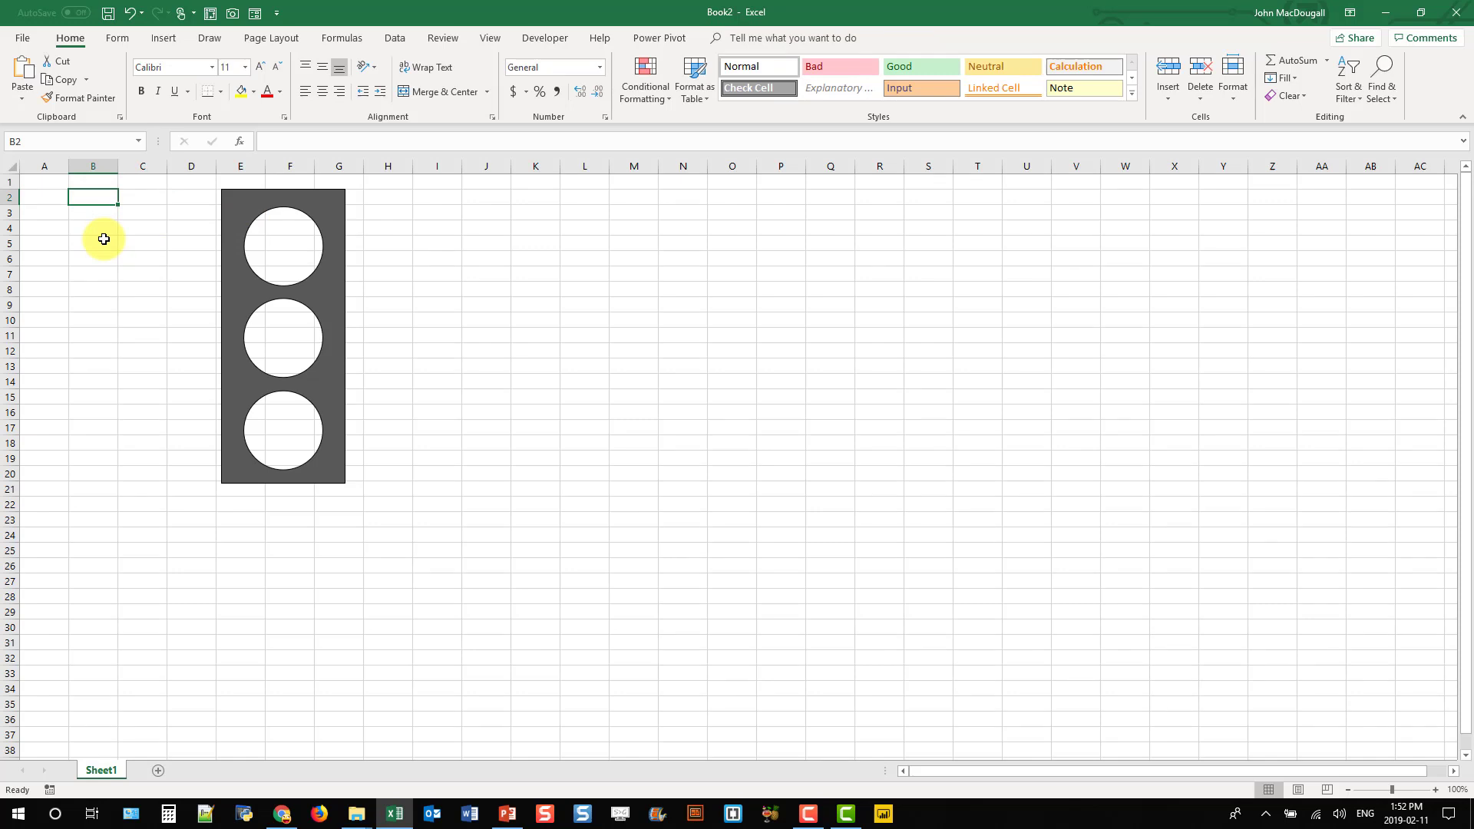
pyautogui.write('500')
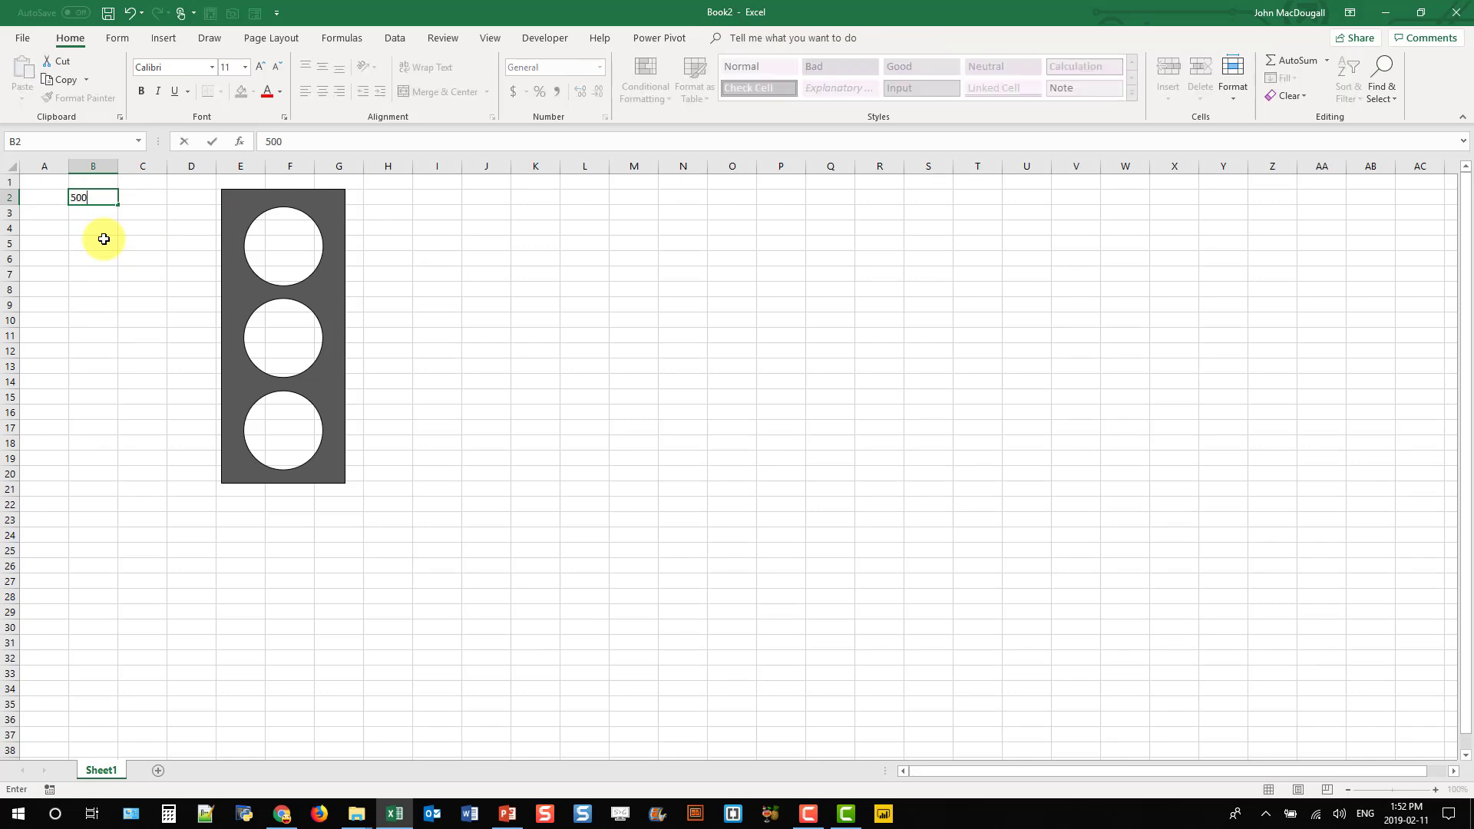
pyautogui.write('0000')
pyautogui.press('Return')
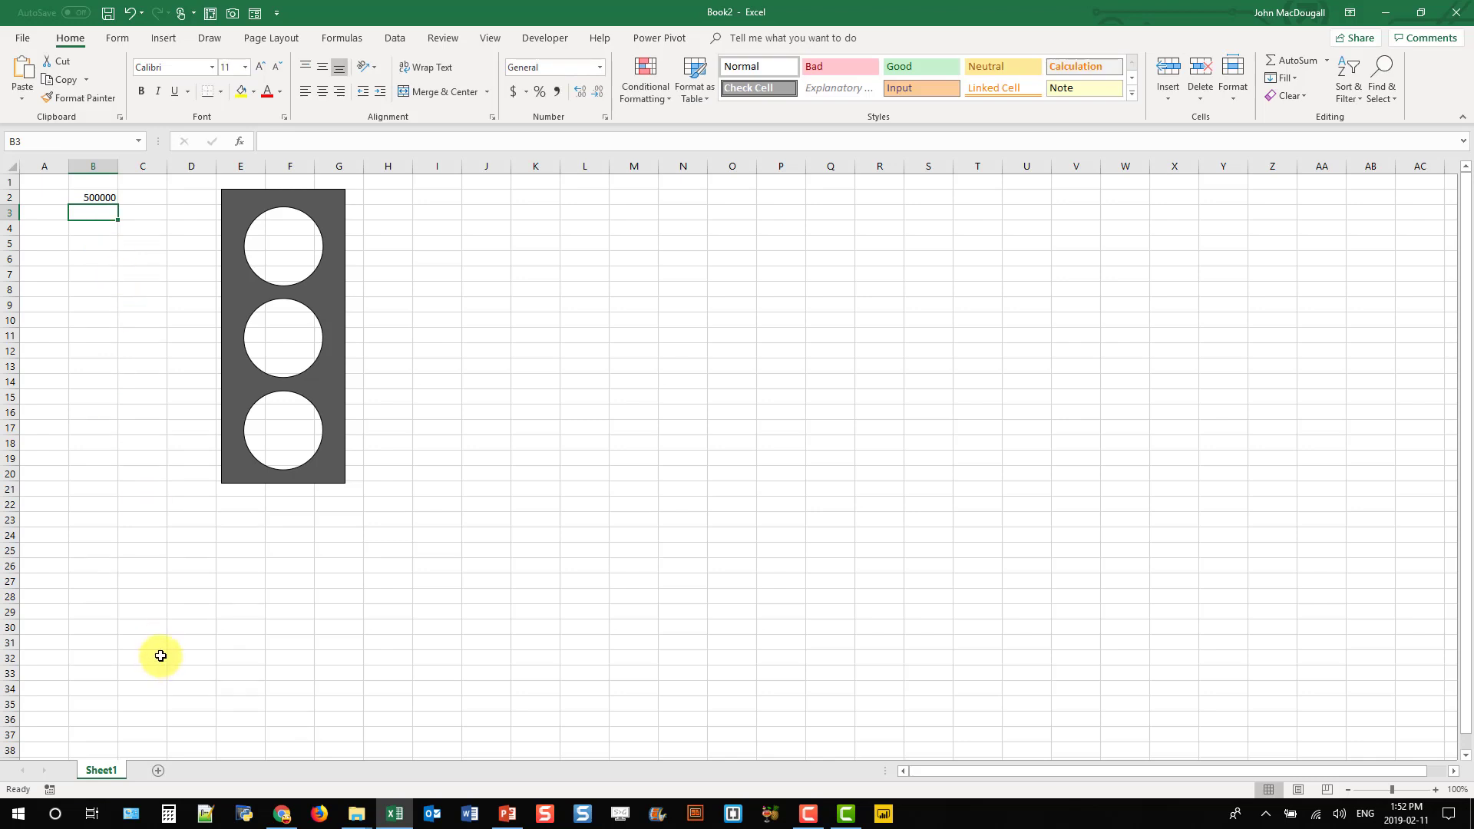
# - Add Sheet2 and enter thresholds 1000000 in A2 and 2000000 in A3
pyautogui.click(157, 771)
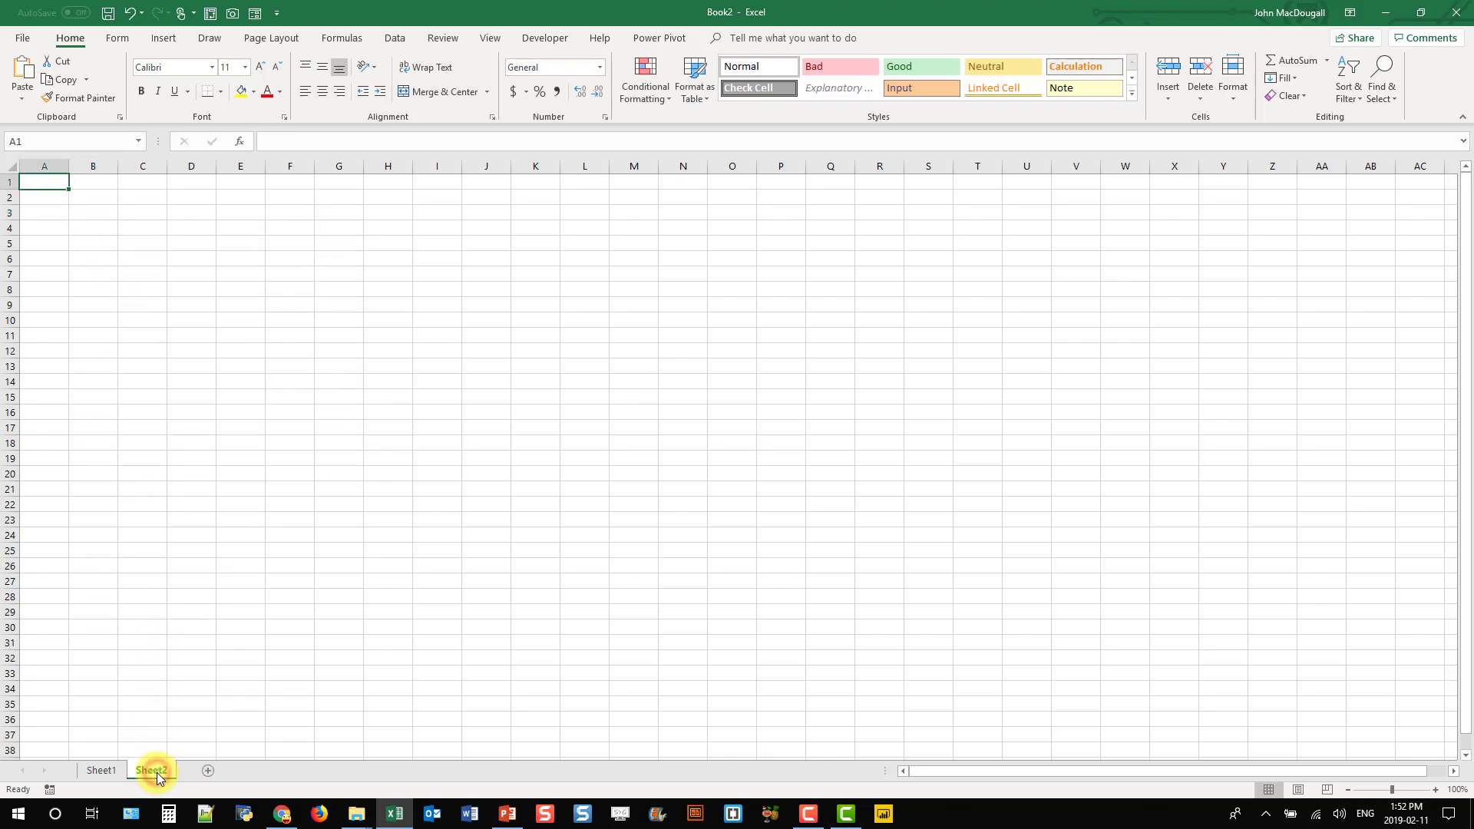
pyautogui.click(54, 197)
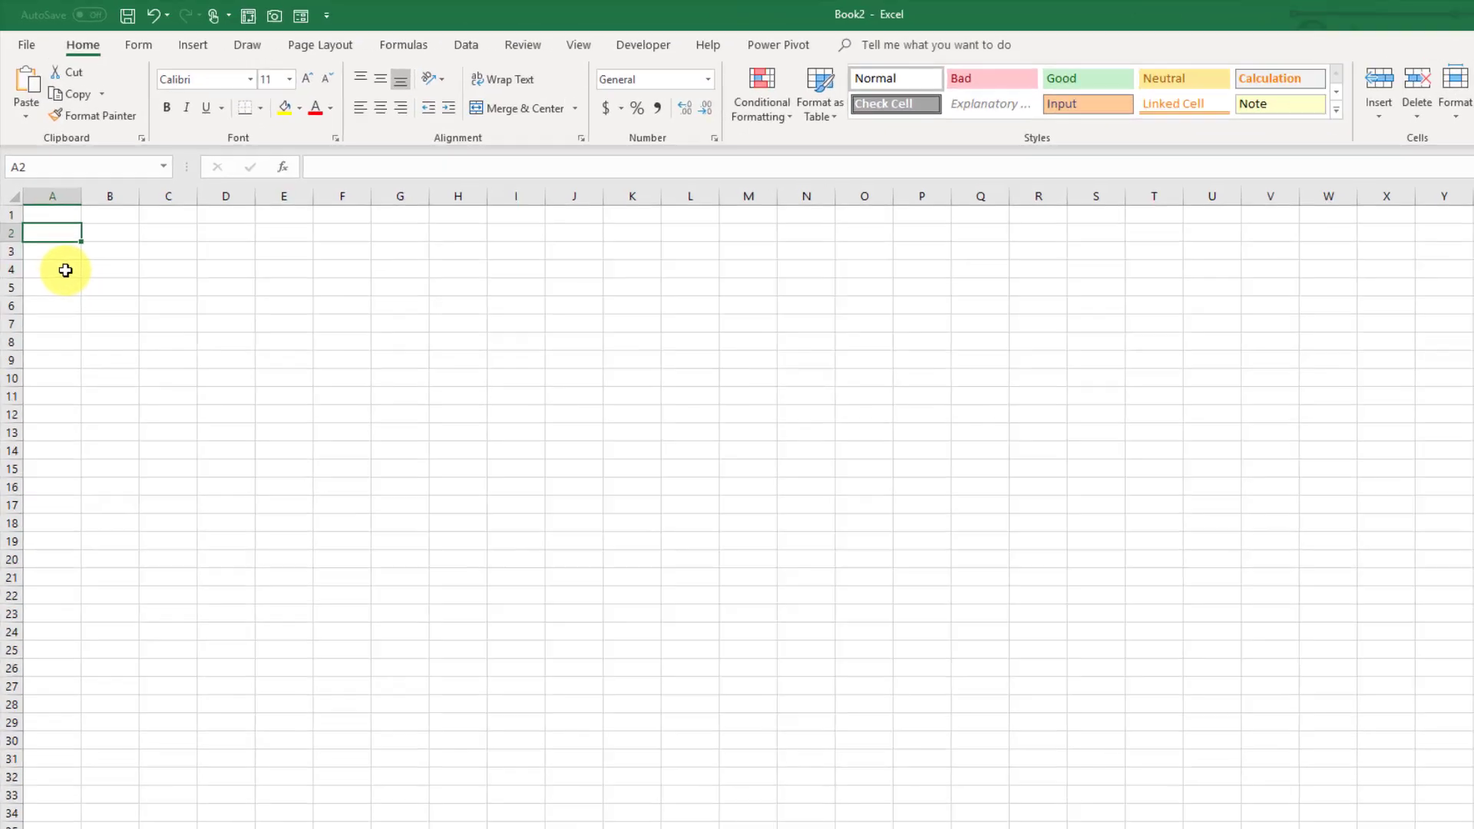
pyautogui.write('1000000')
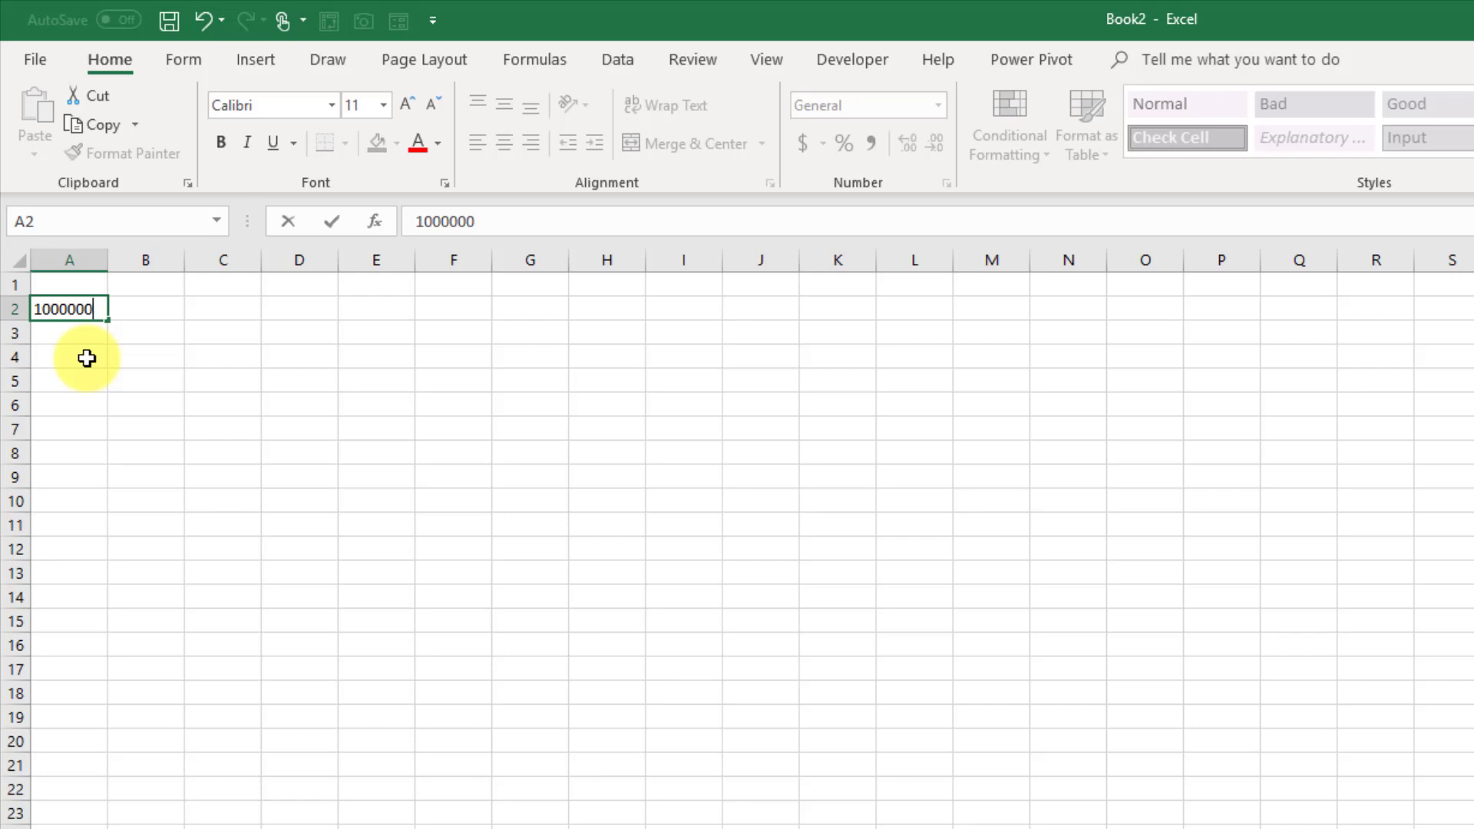
pyautogui.press('Return')
pyautogui.write('20')
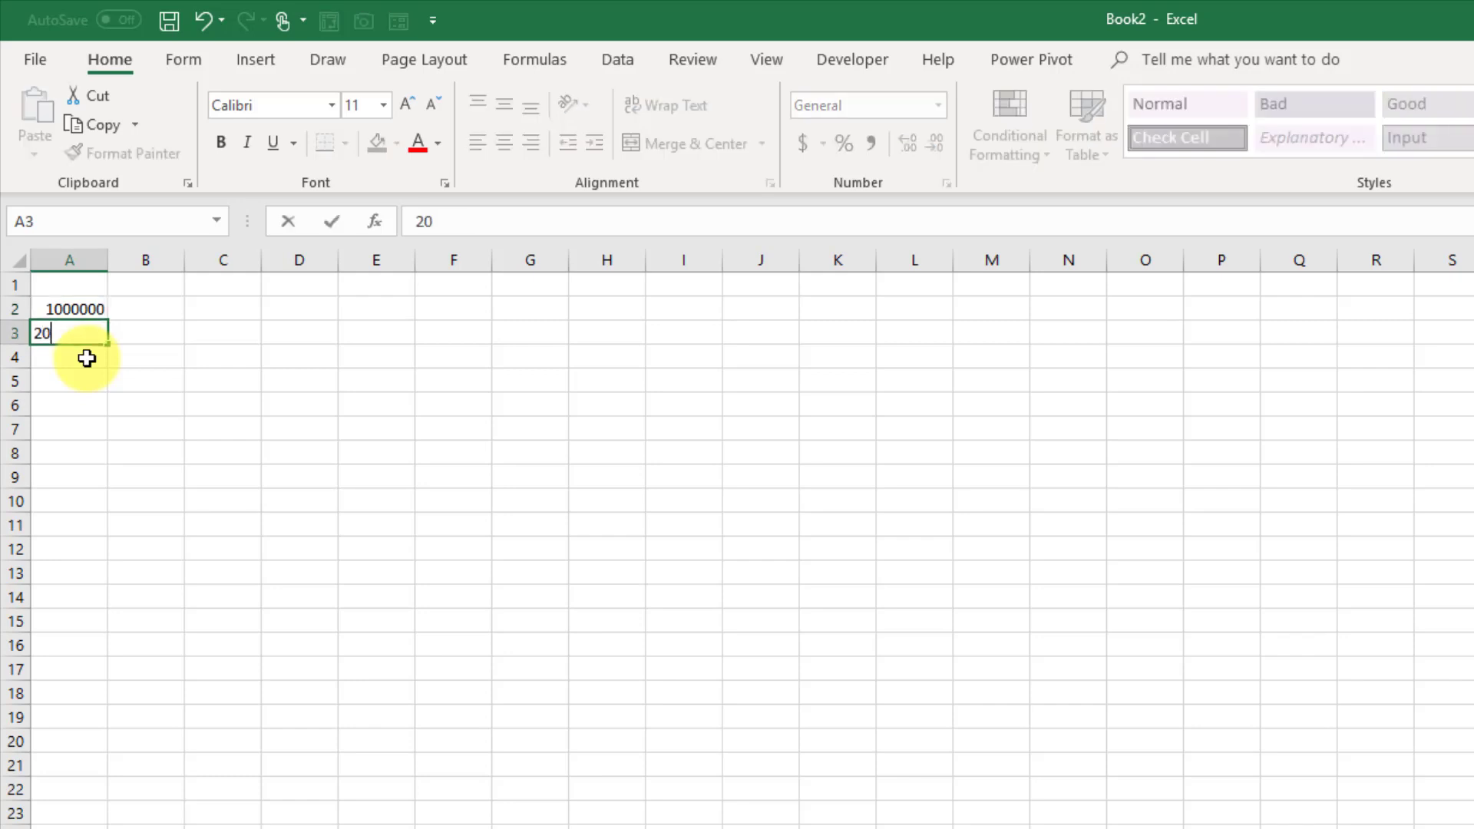
pyautogui.write('00000')
pyautogui.press('Return')
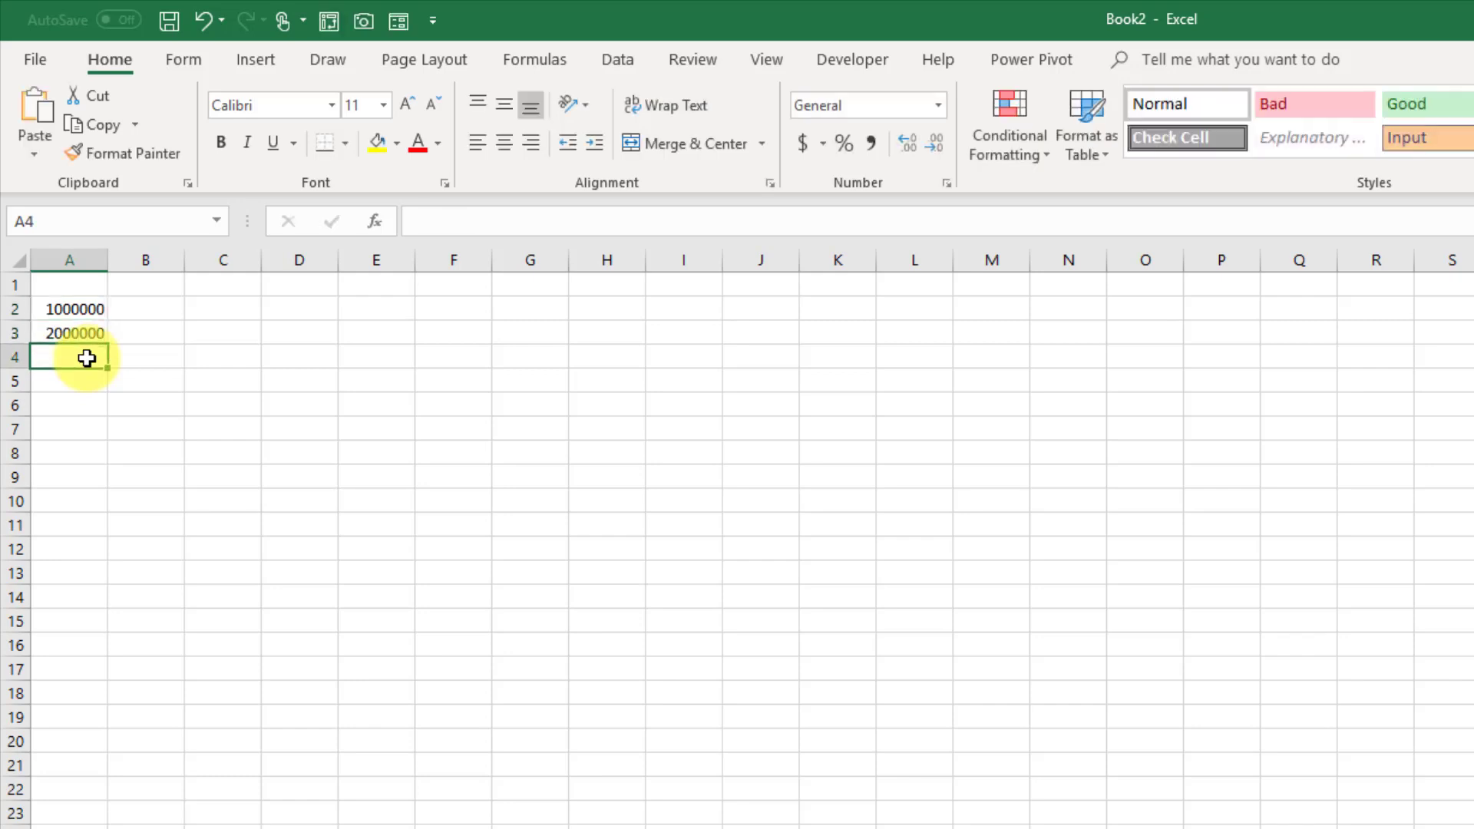
# - Start a formula-based conditional formatting rule for Sheet2 cell B2 with a red fill
pyautogui.click(153, 306)
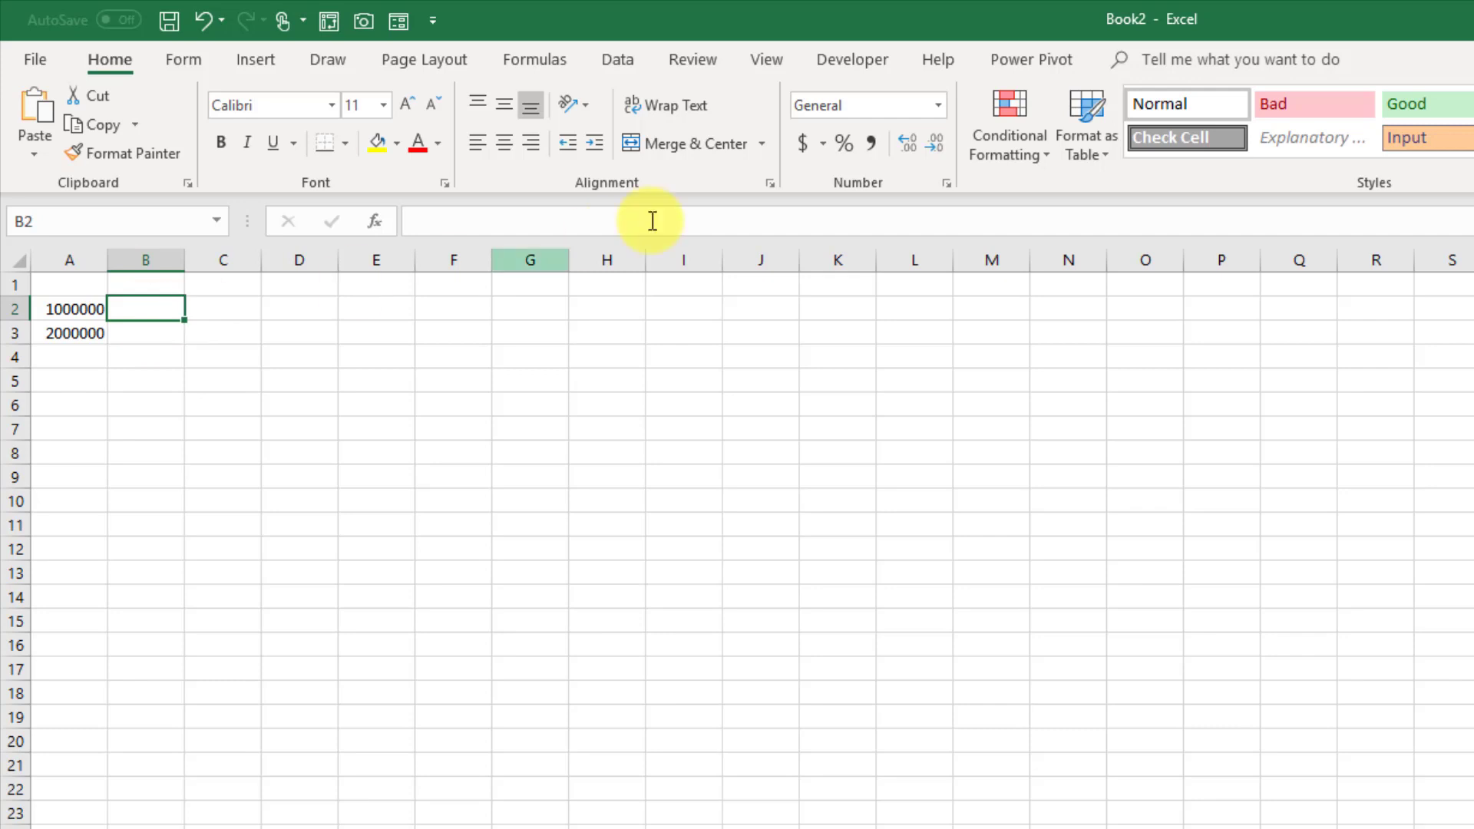
pyautogui.click(995, 145)
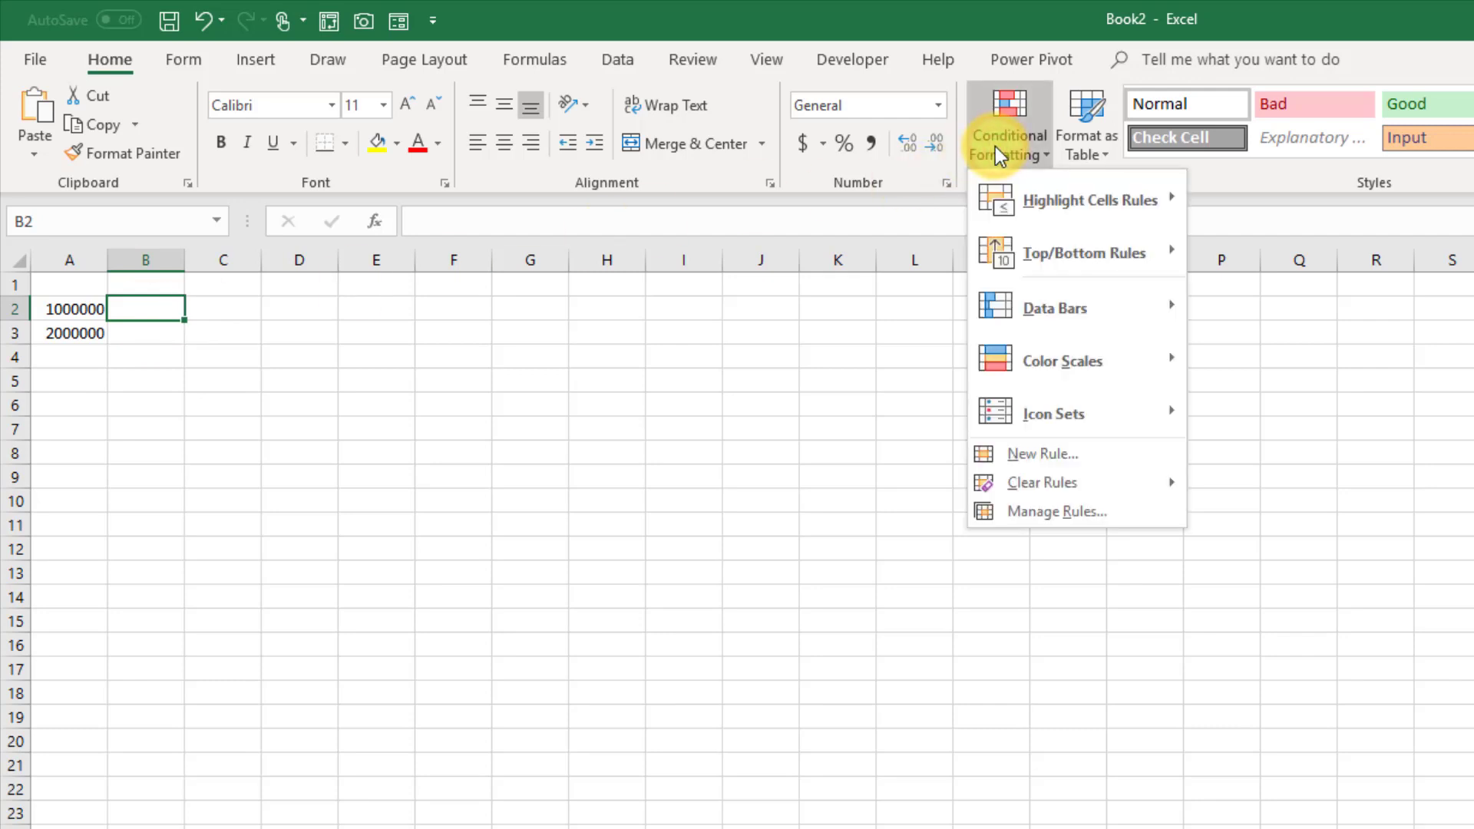
pyautogui.click(1083, 453)
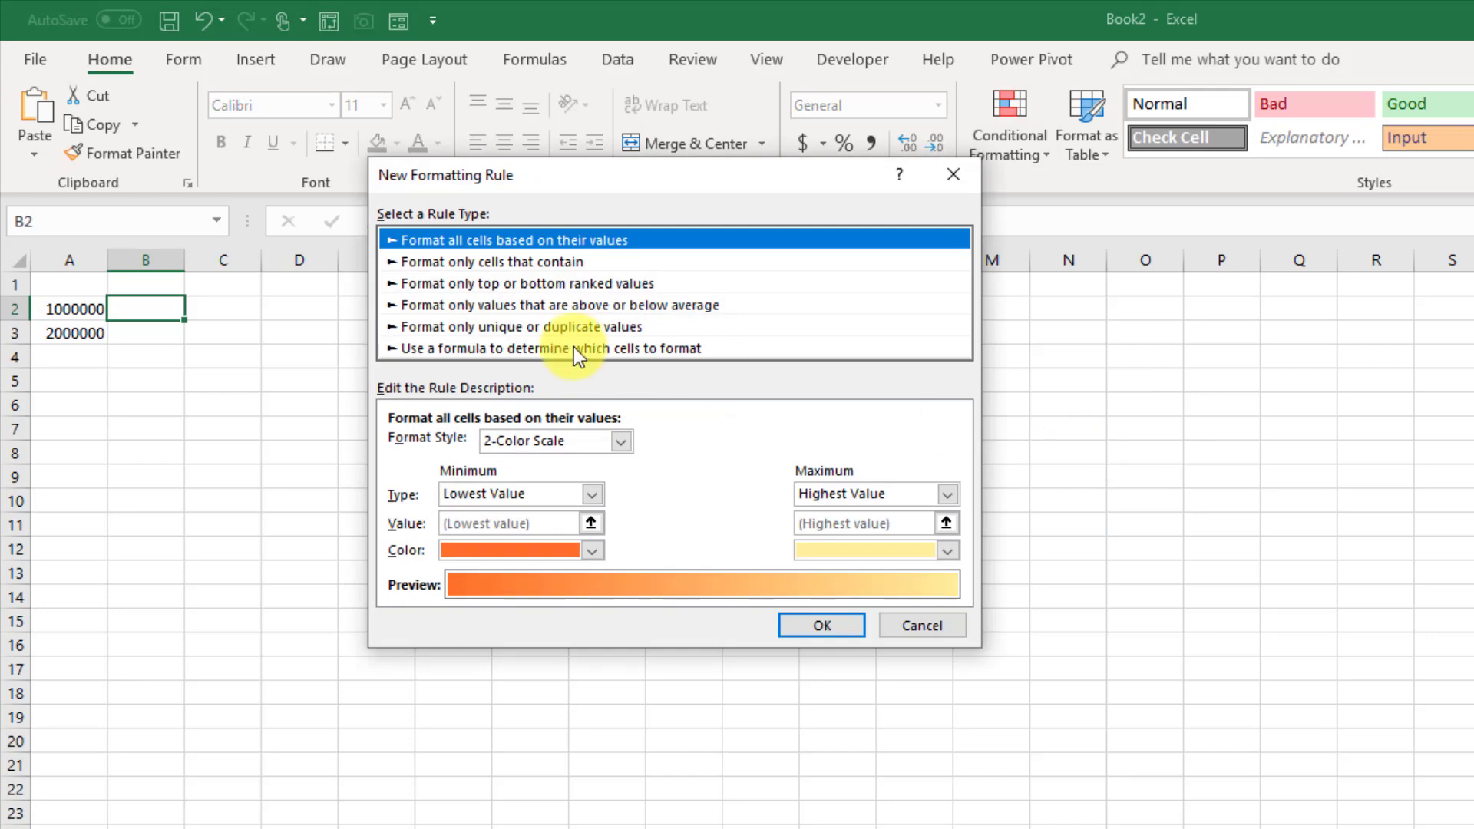
pyautogui.click(572, 347)
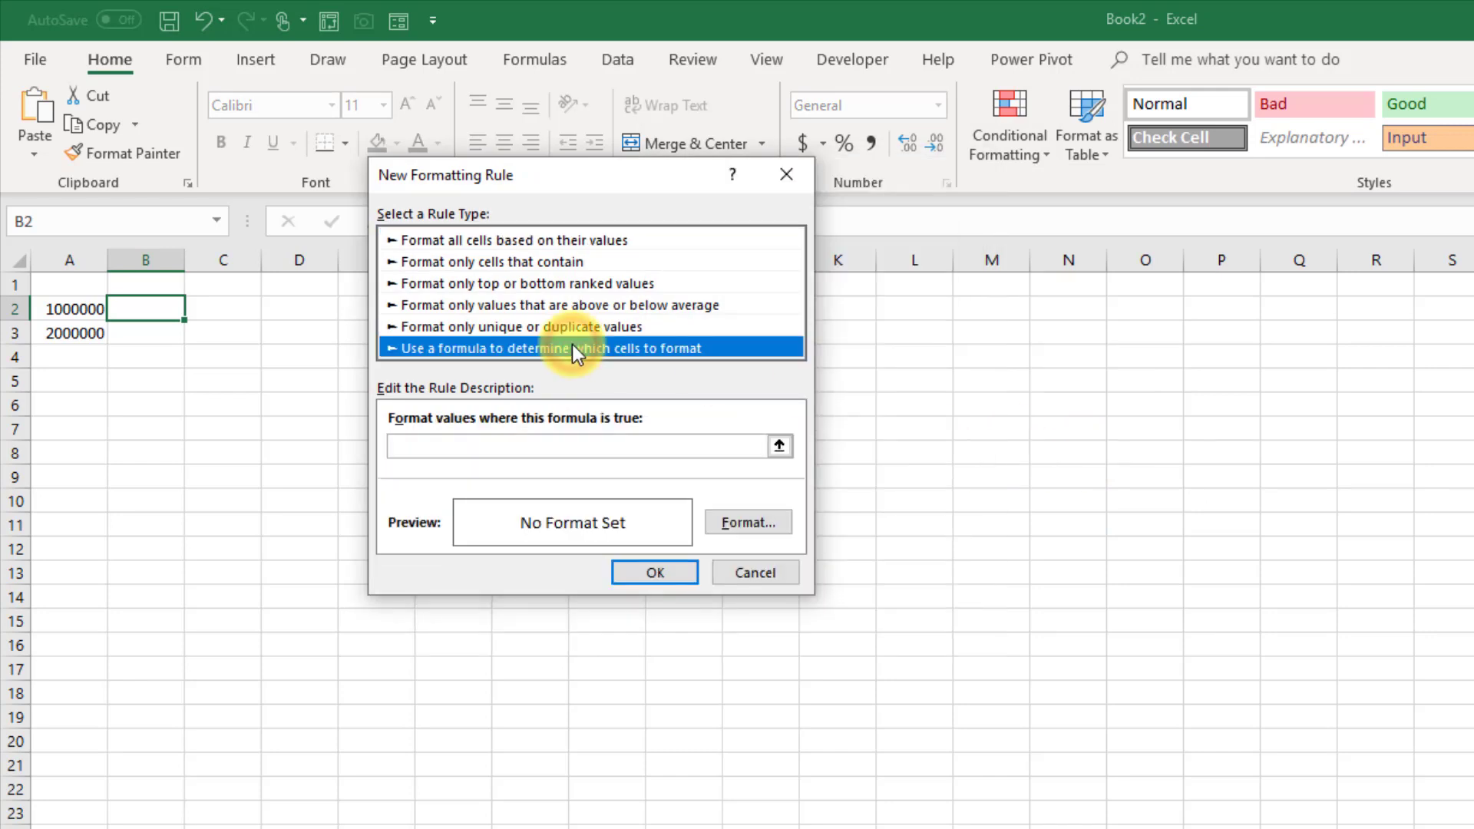
pyautogui.click(743, 523)
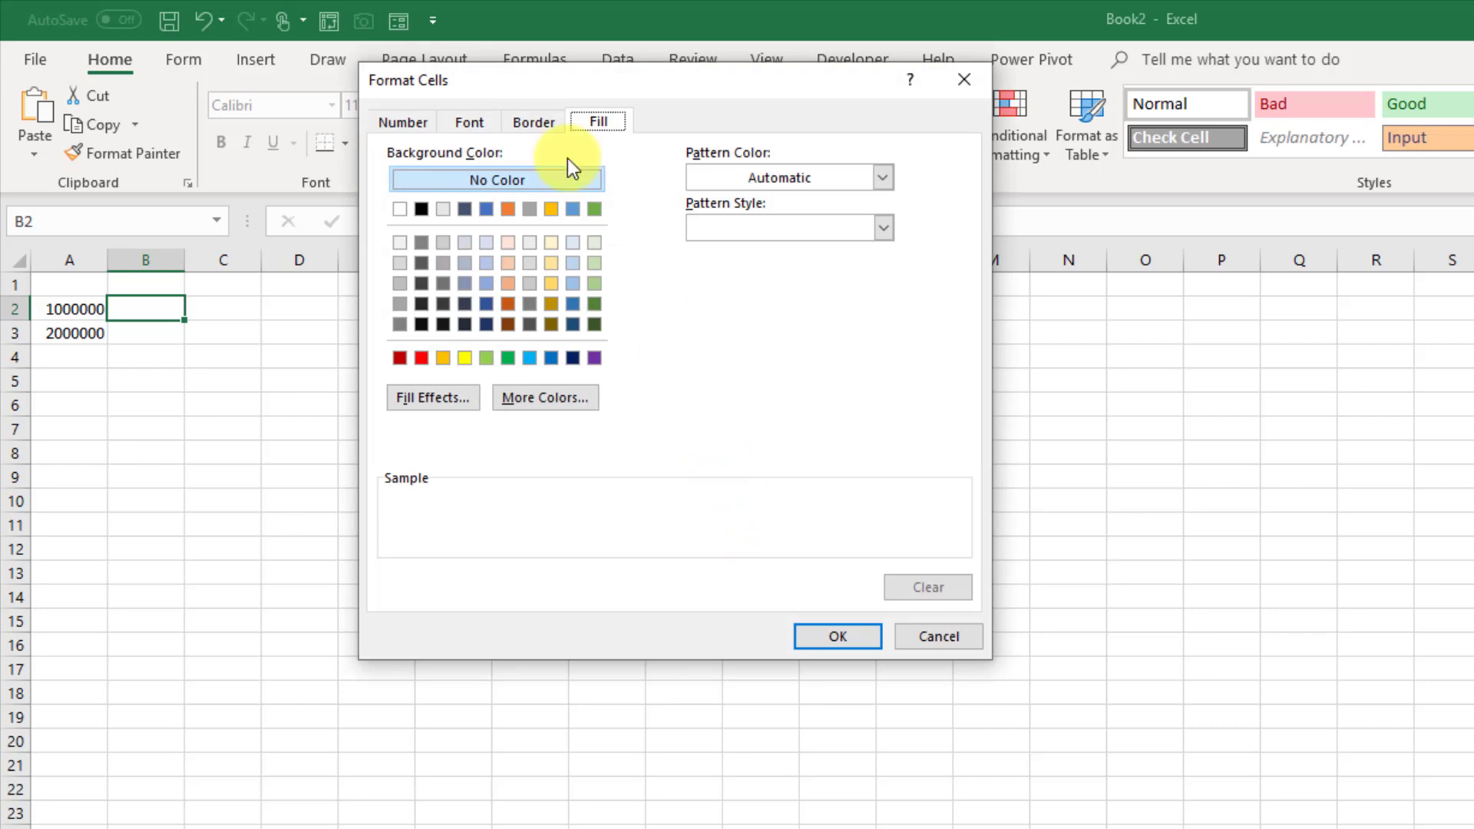
pyautogui.click(422, 357)
pyautogui.click(855, 638)
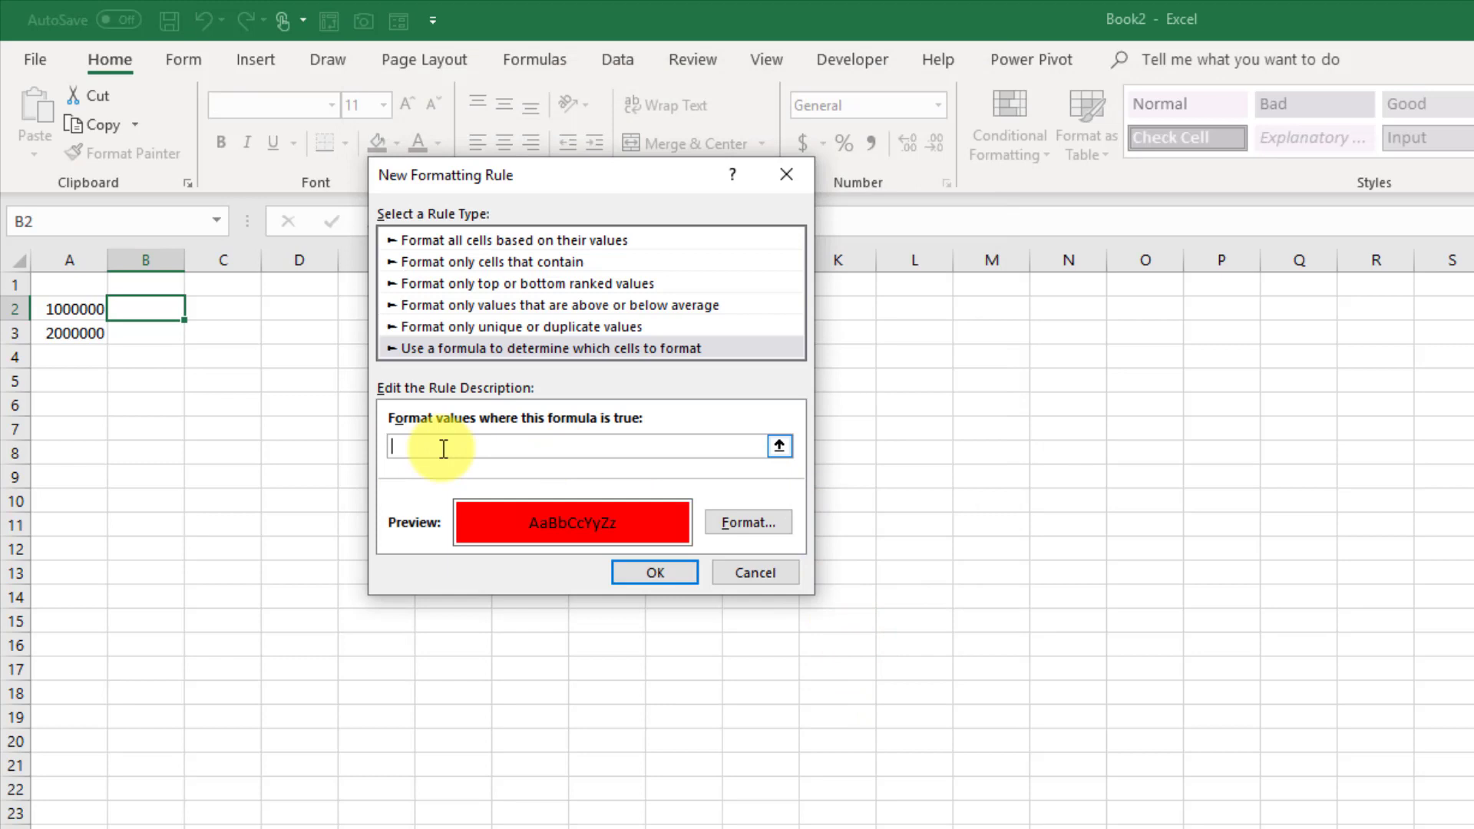
# - Enter the rule formula =(Sheet1!$B$2<=Sheet2!$A$2) and apply it
pyautogui.write('(')
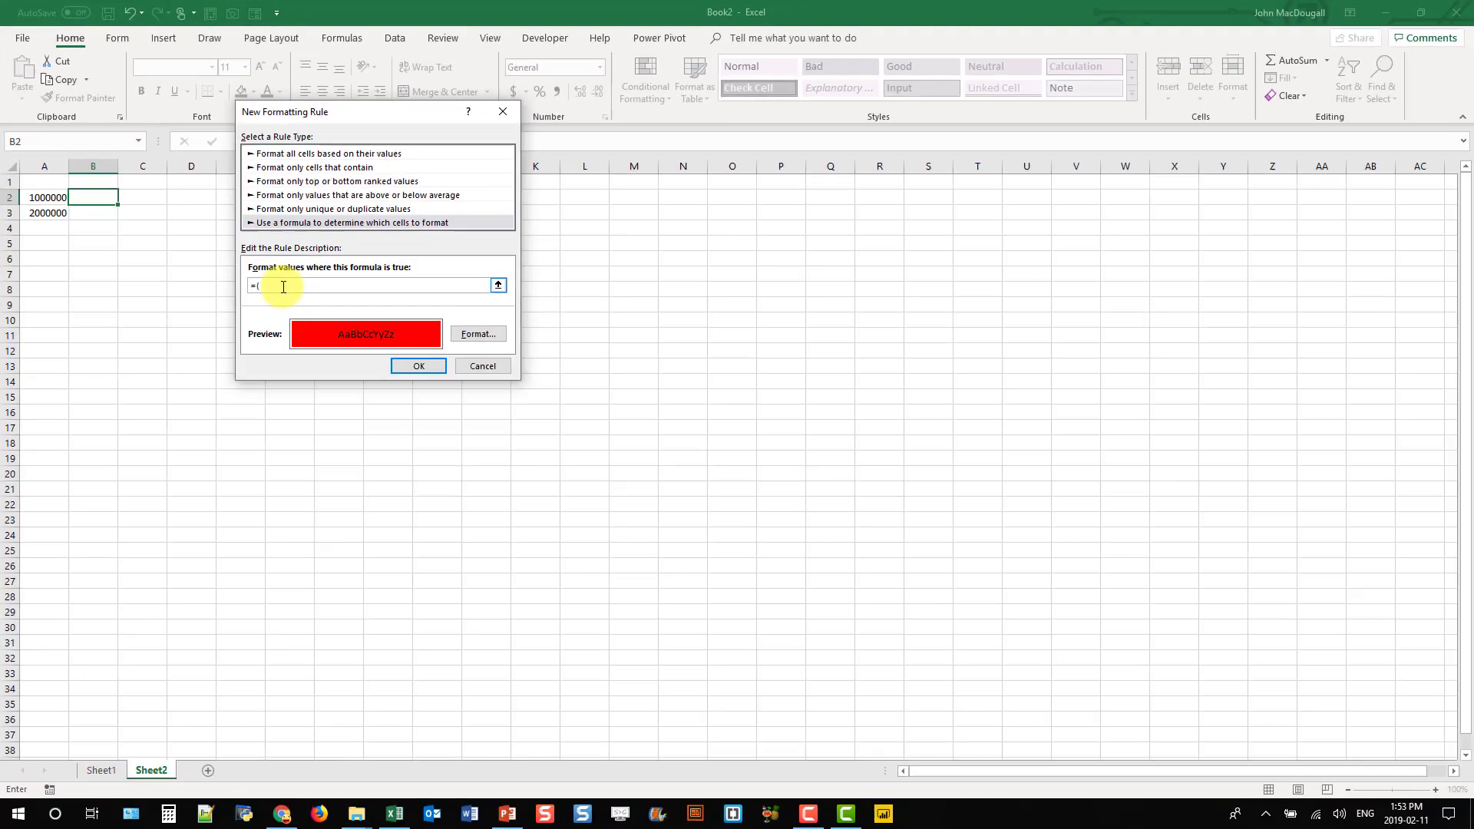
pyautogui.click(101, 770)
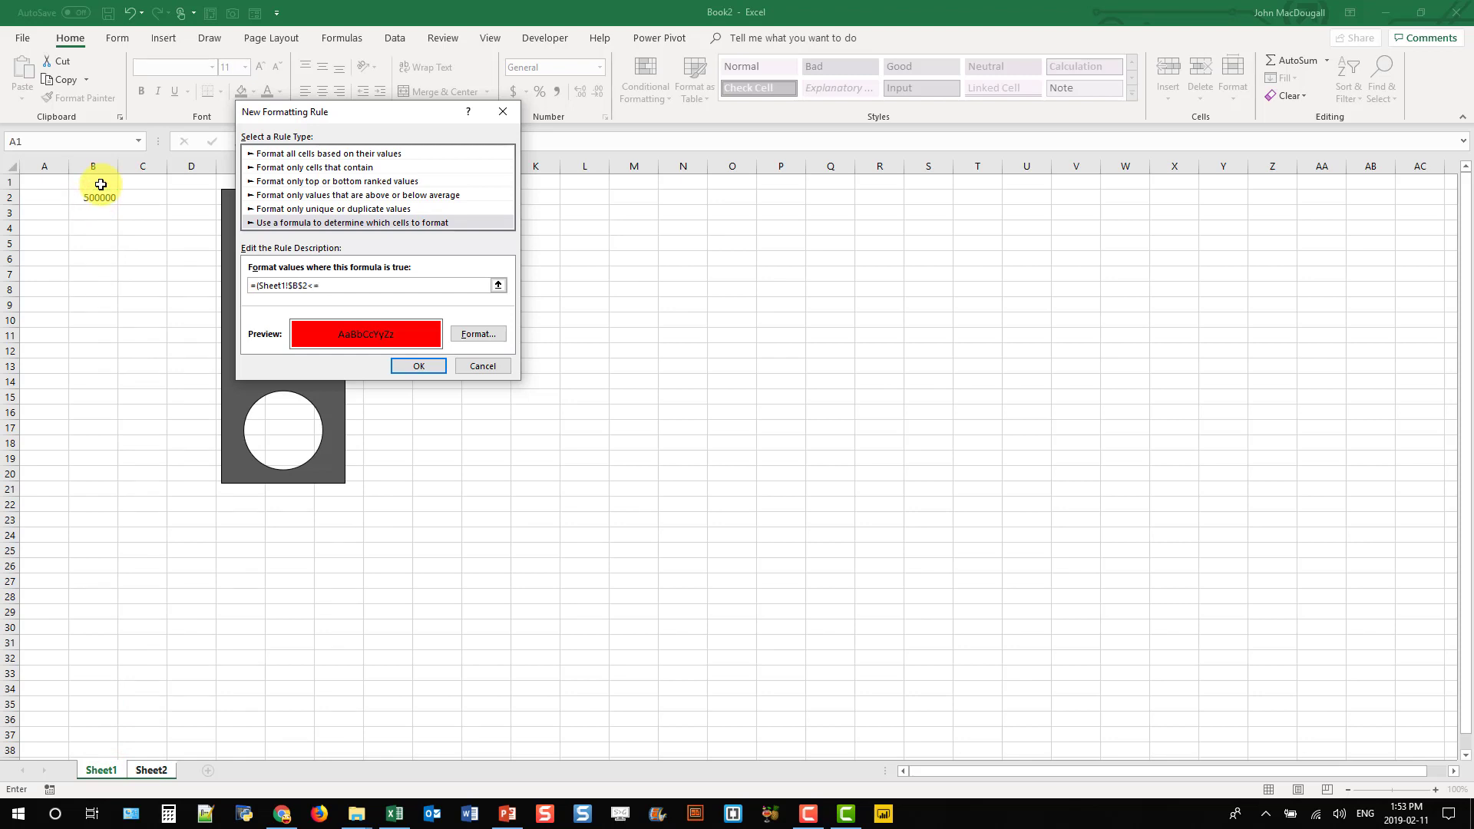
pyautogui.write('<=')
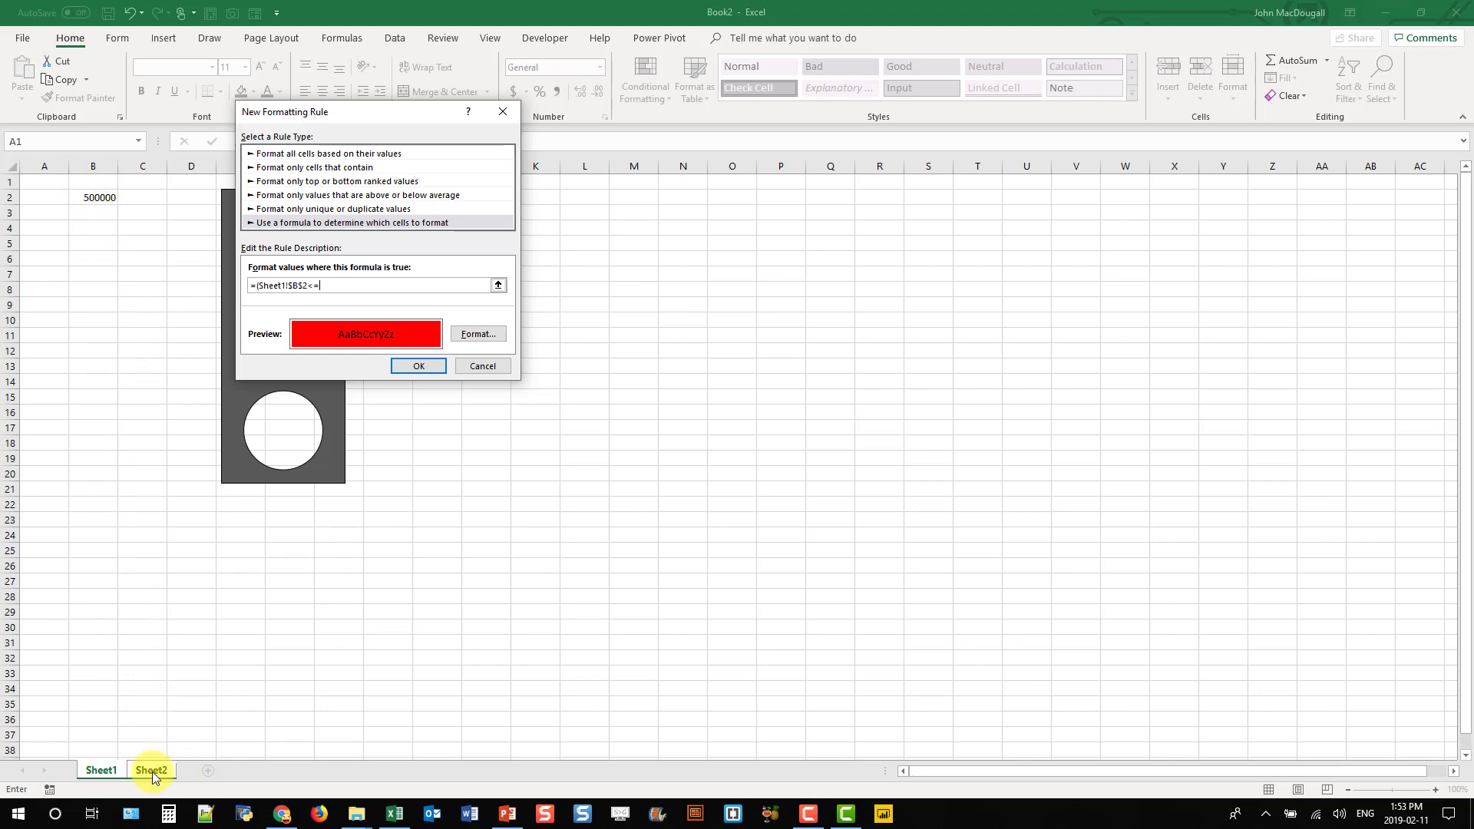
pyautogui.click(151, 770)
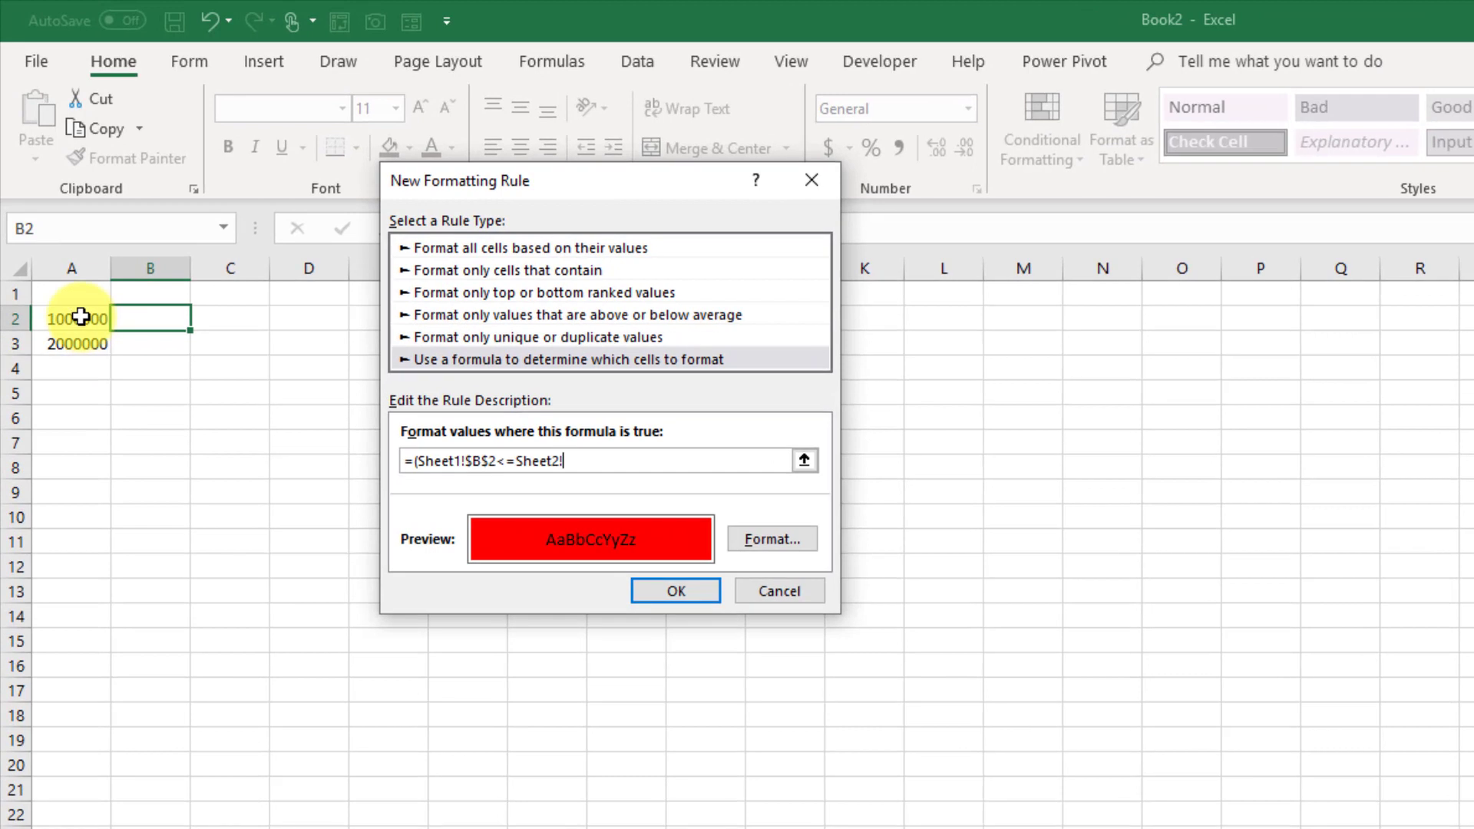
pyautogui.click(50, 196)
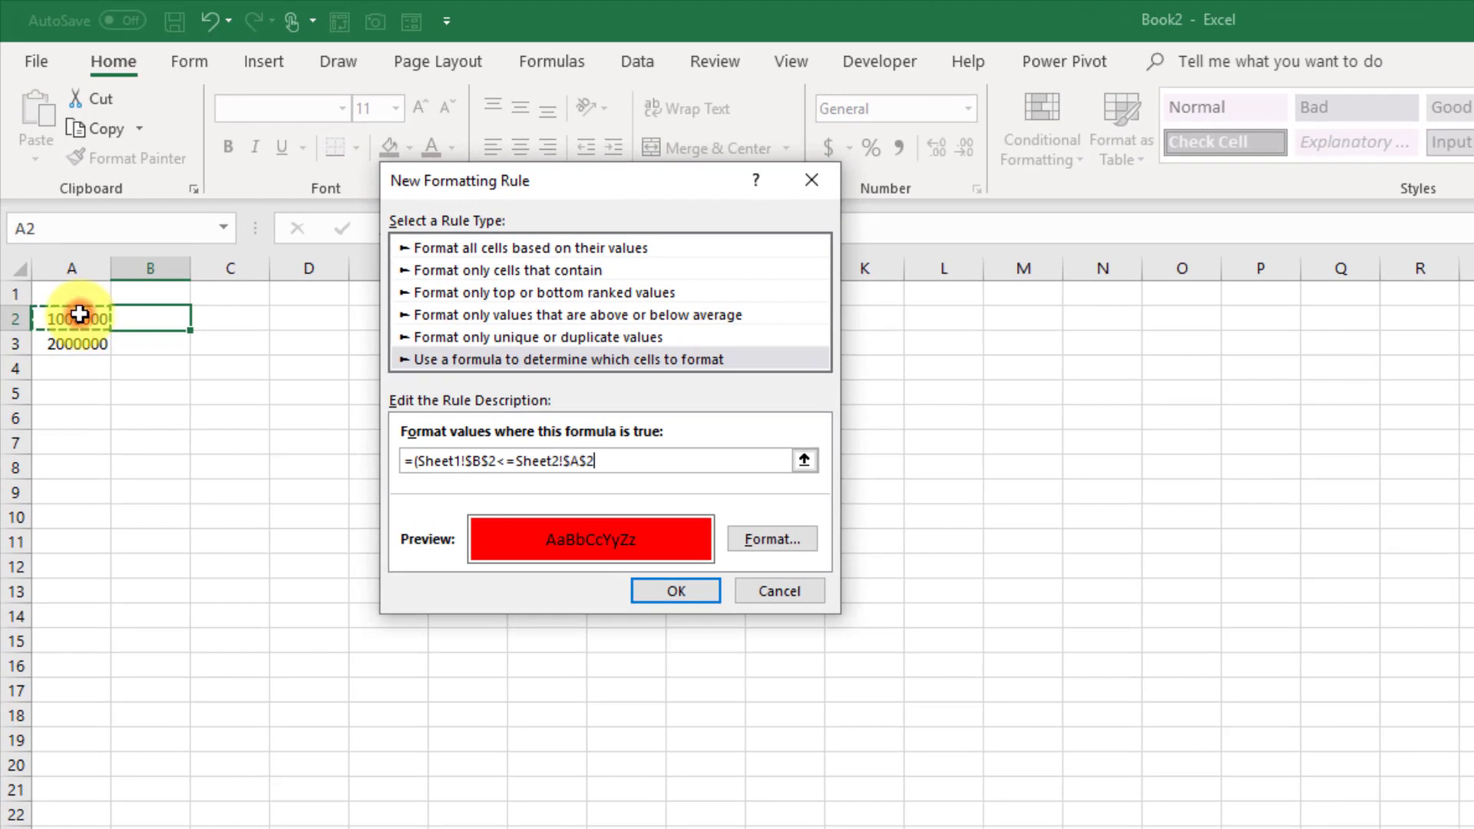
pyautogui.write(')')
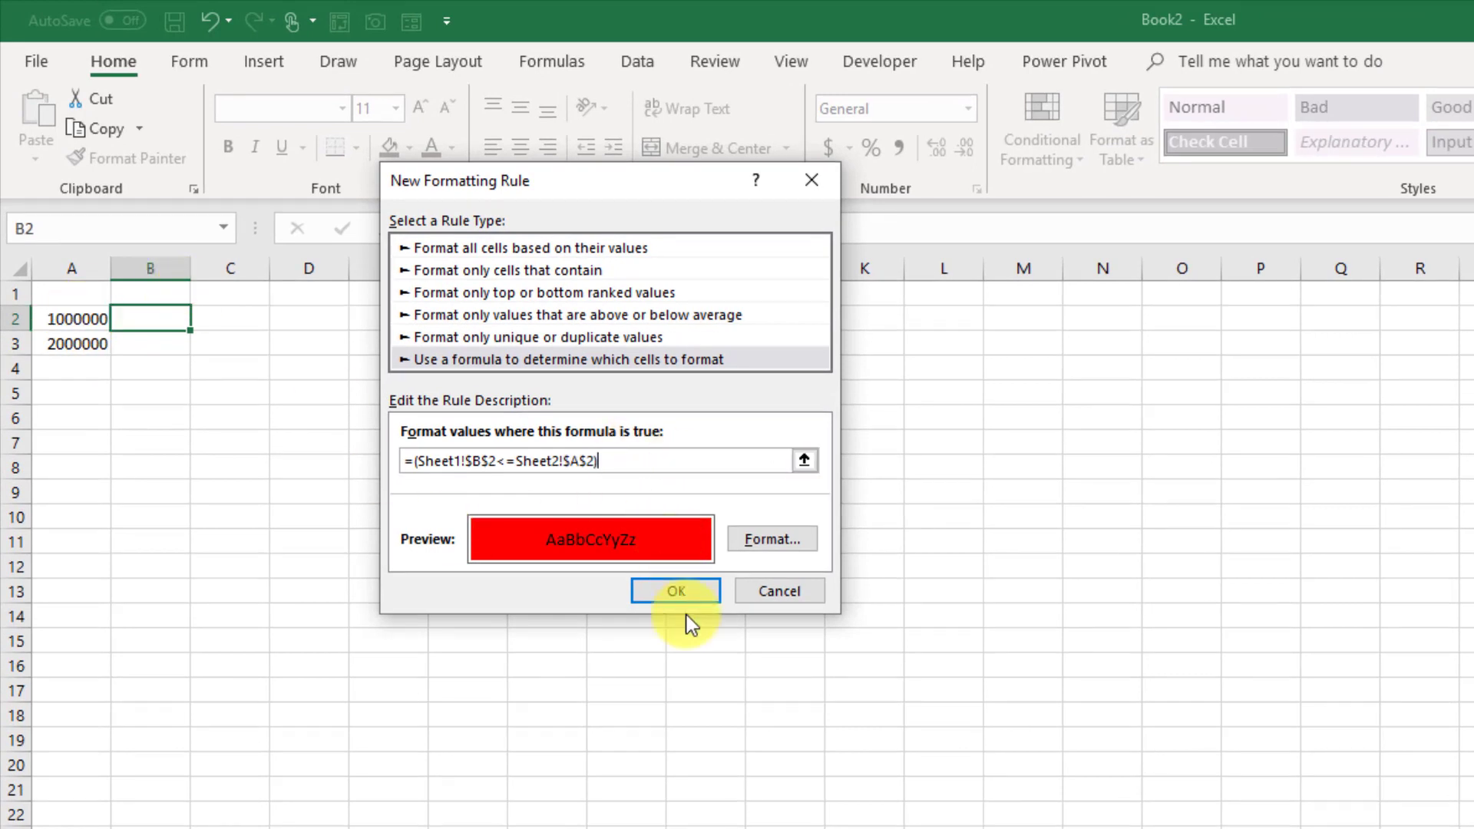
pyautogui.click(683, 593)
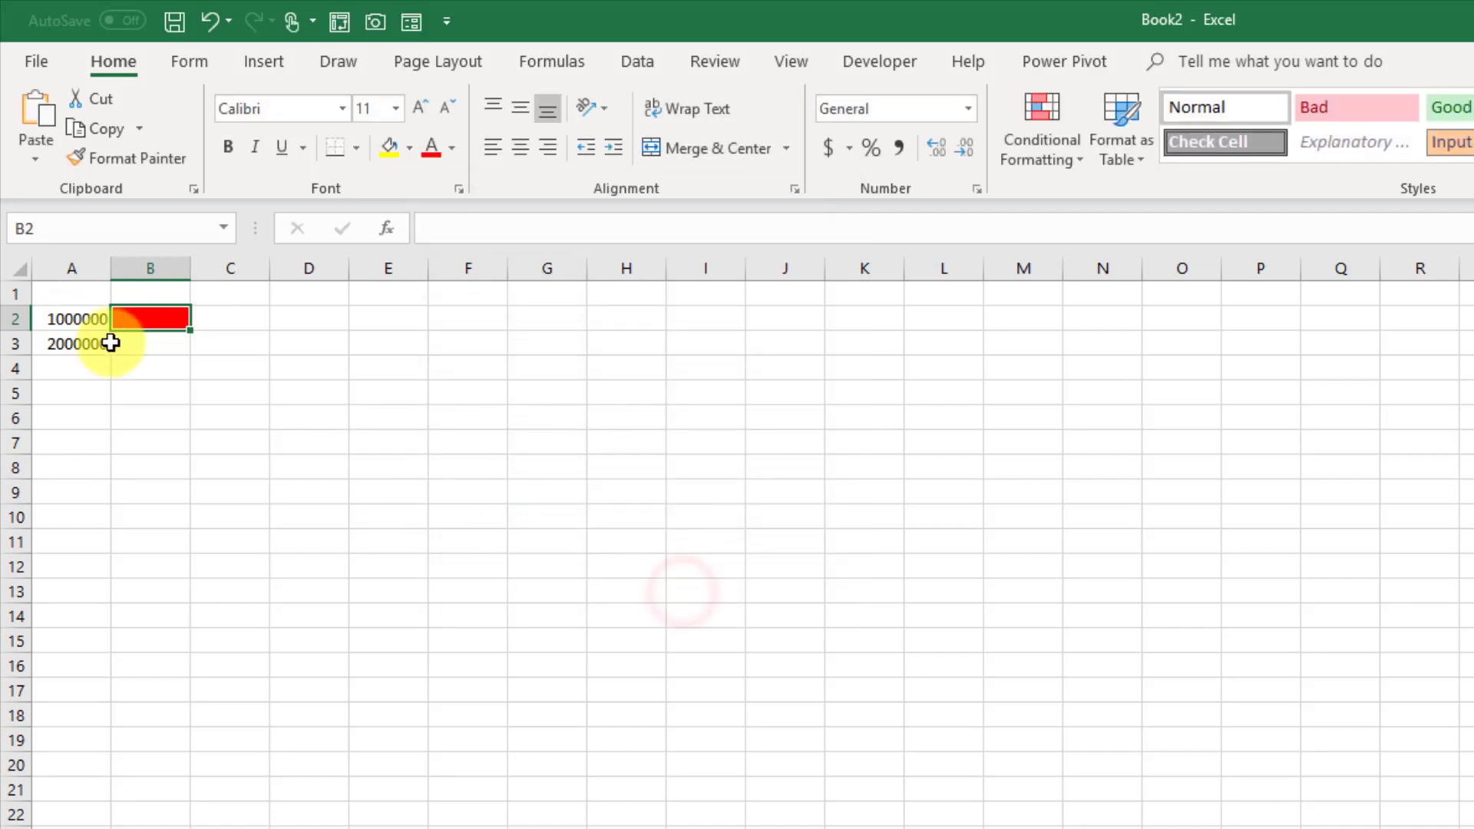
pyautogui.click(159, 346)
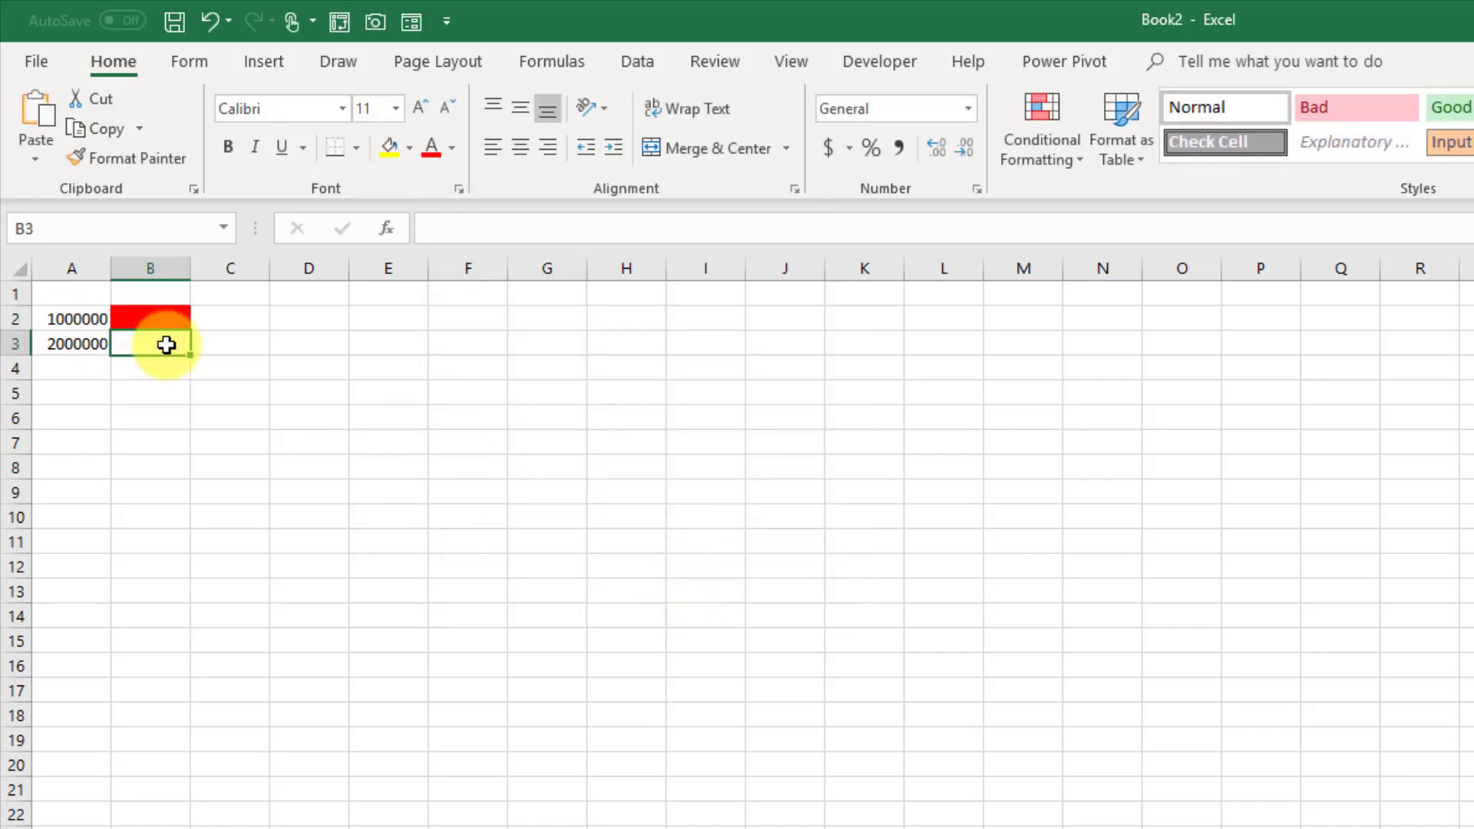
# - Start a new formula-based conditional formatting rule for B3 with a yellow fill
pyautogui.click(1049, 149)
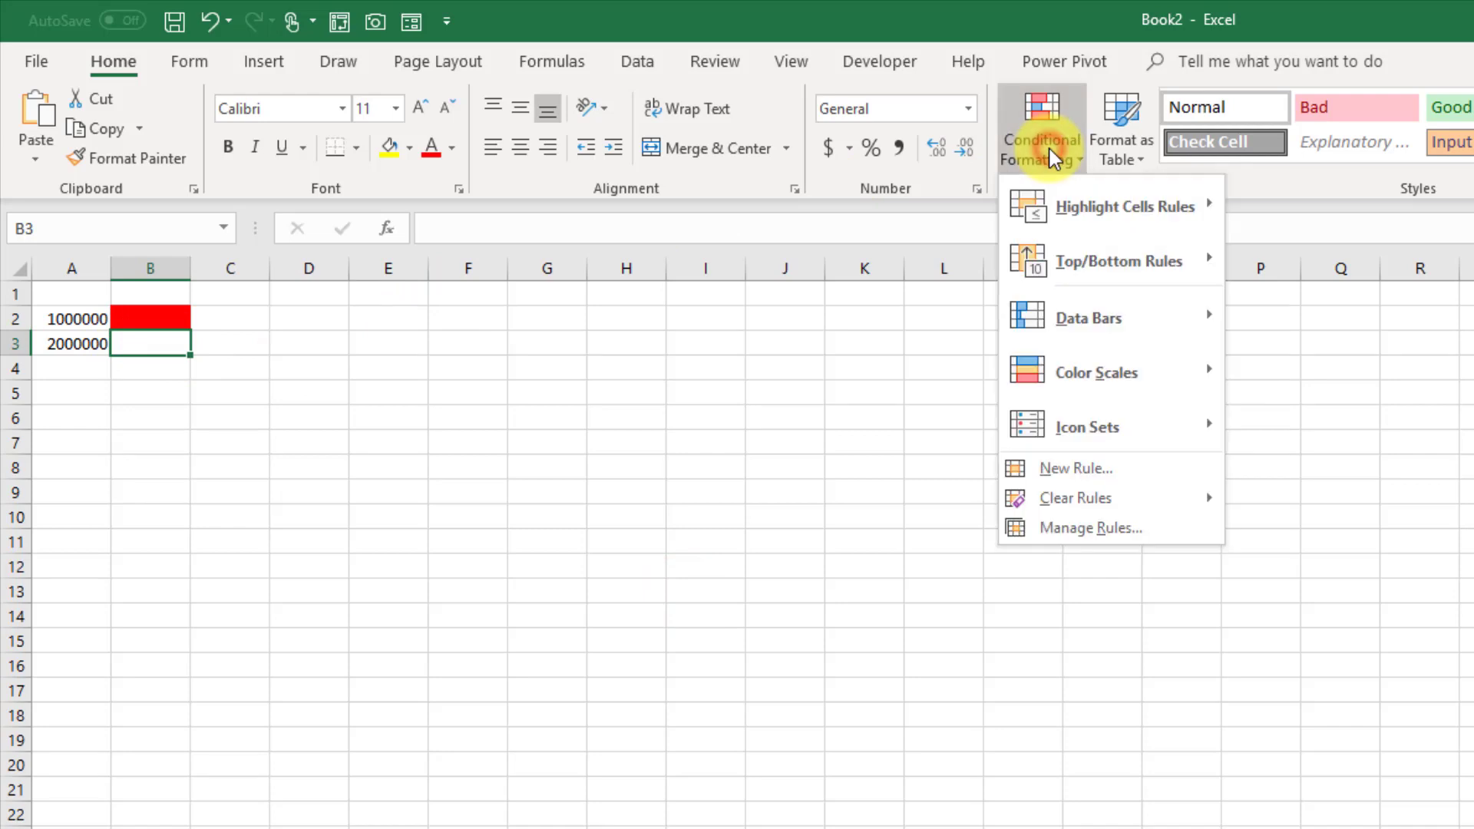
pyautogui.click(1062, 473)
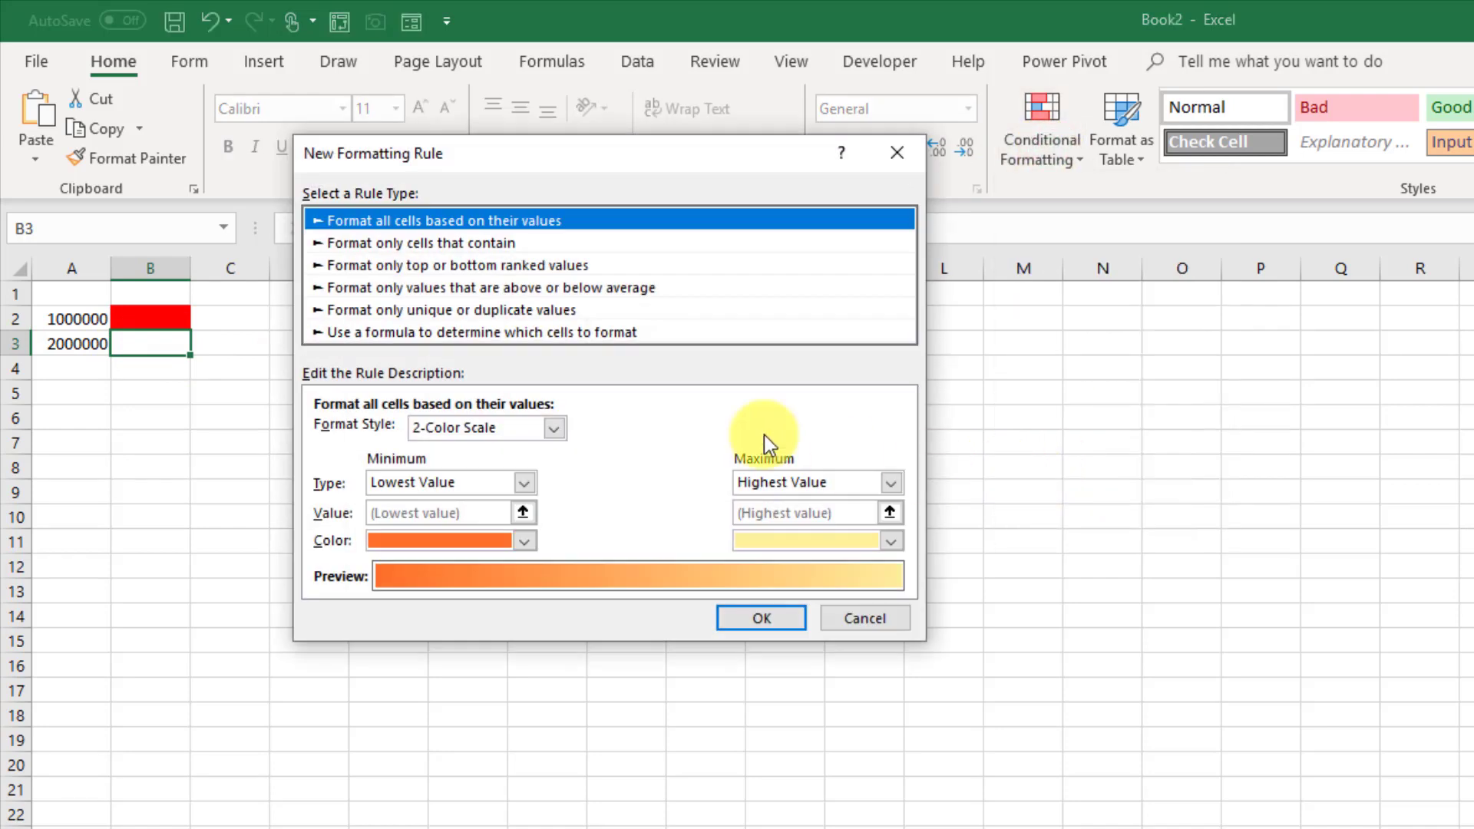
pyautogui.click(499, 334)
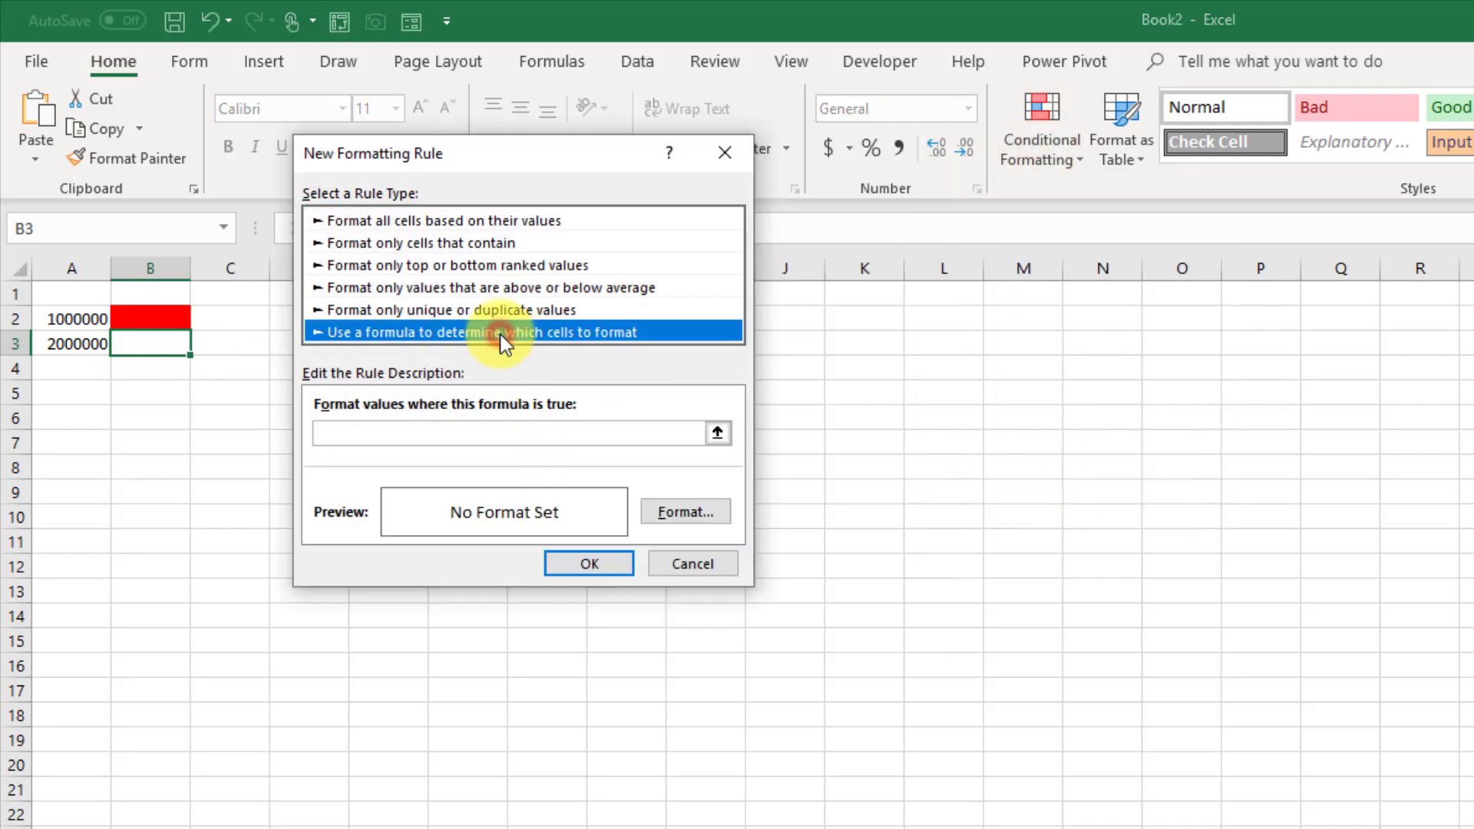
pyautogui.click(667, 510)
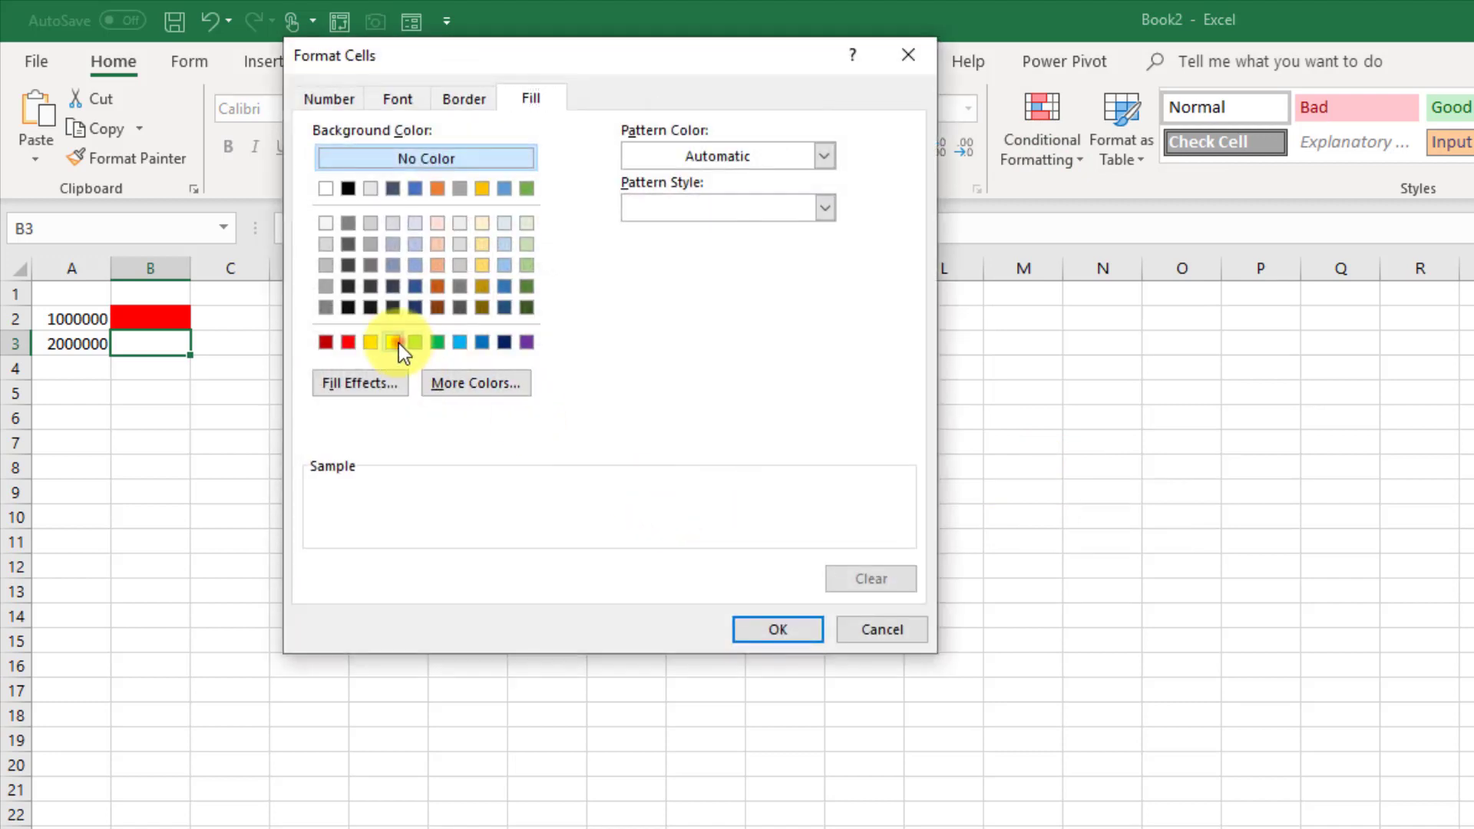
pyautogui.click(398, 343)
pyautogui.click(773, 626)
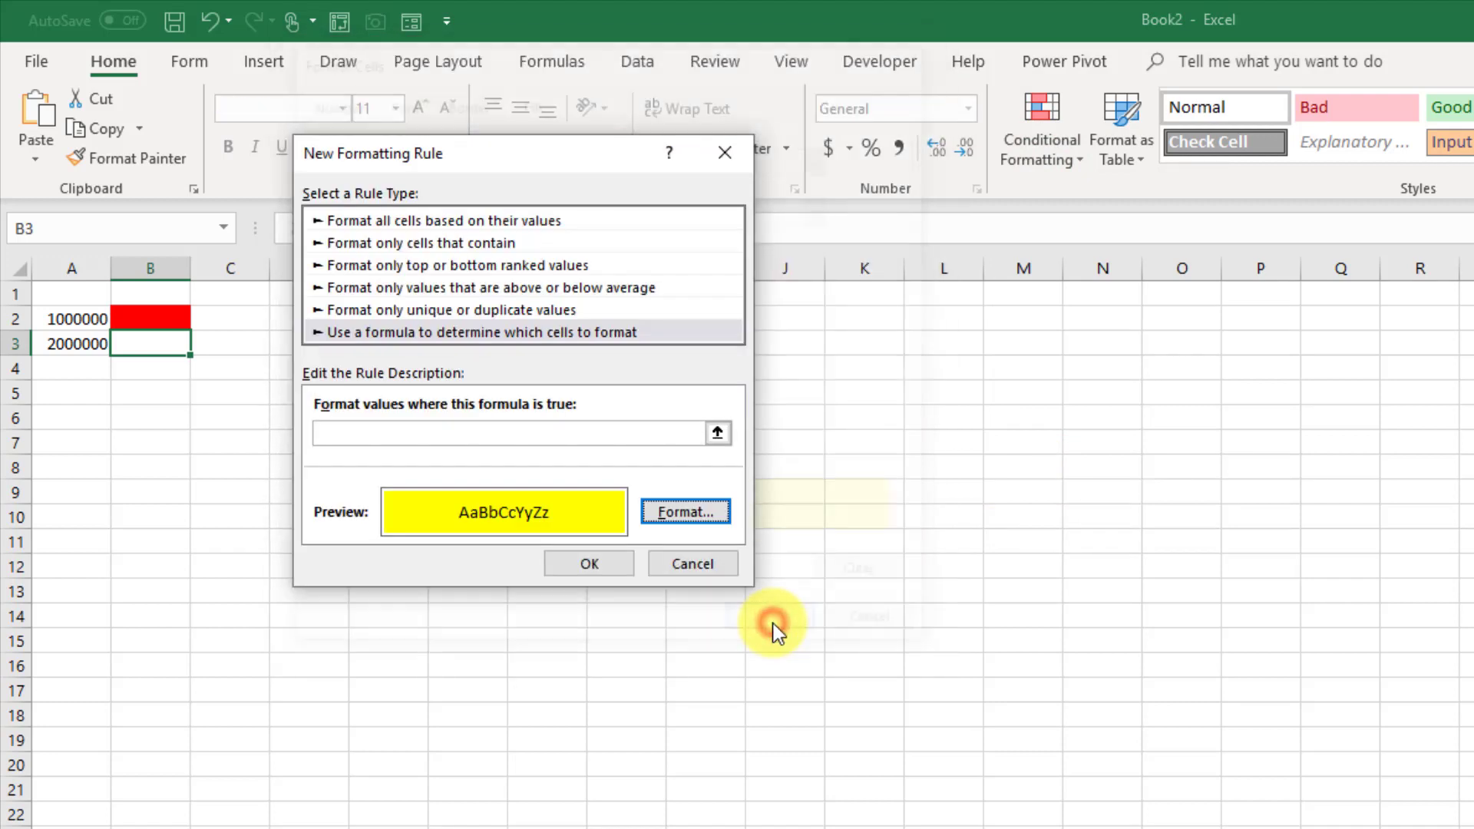
# - Enter =AND((Sheet1!$B$2>Sheet2!$A$2),(Sheet1!$B$2<=Sheet2!$A$3)) and save the rule
pyautogui.click(453, 434)
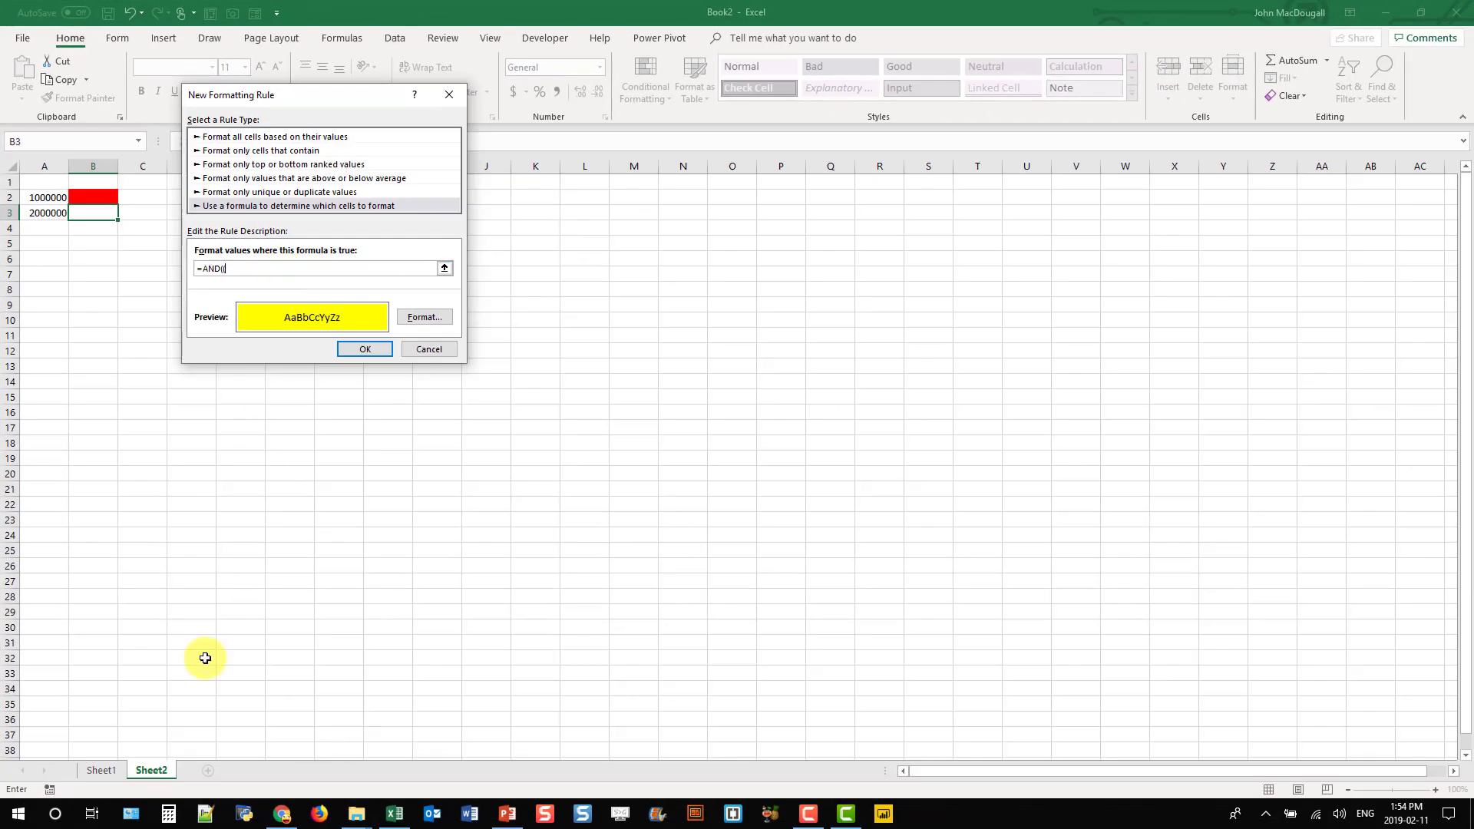
pyautogui.click(101, 771)
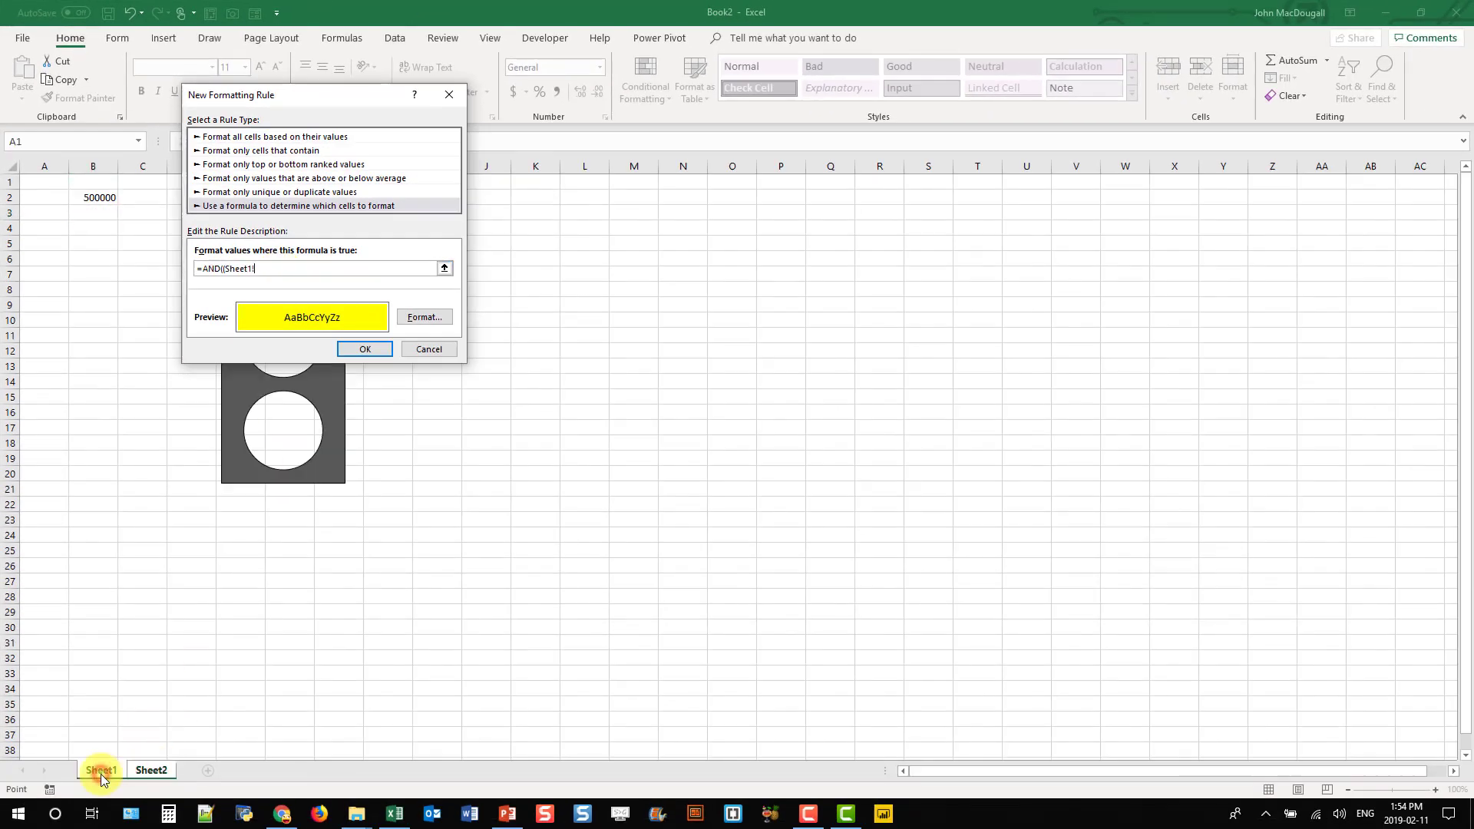
pyautogui.click(97, 196)
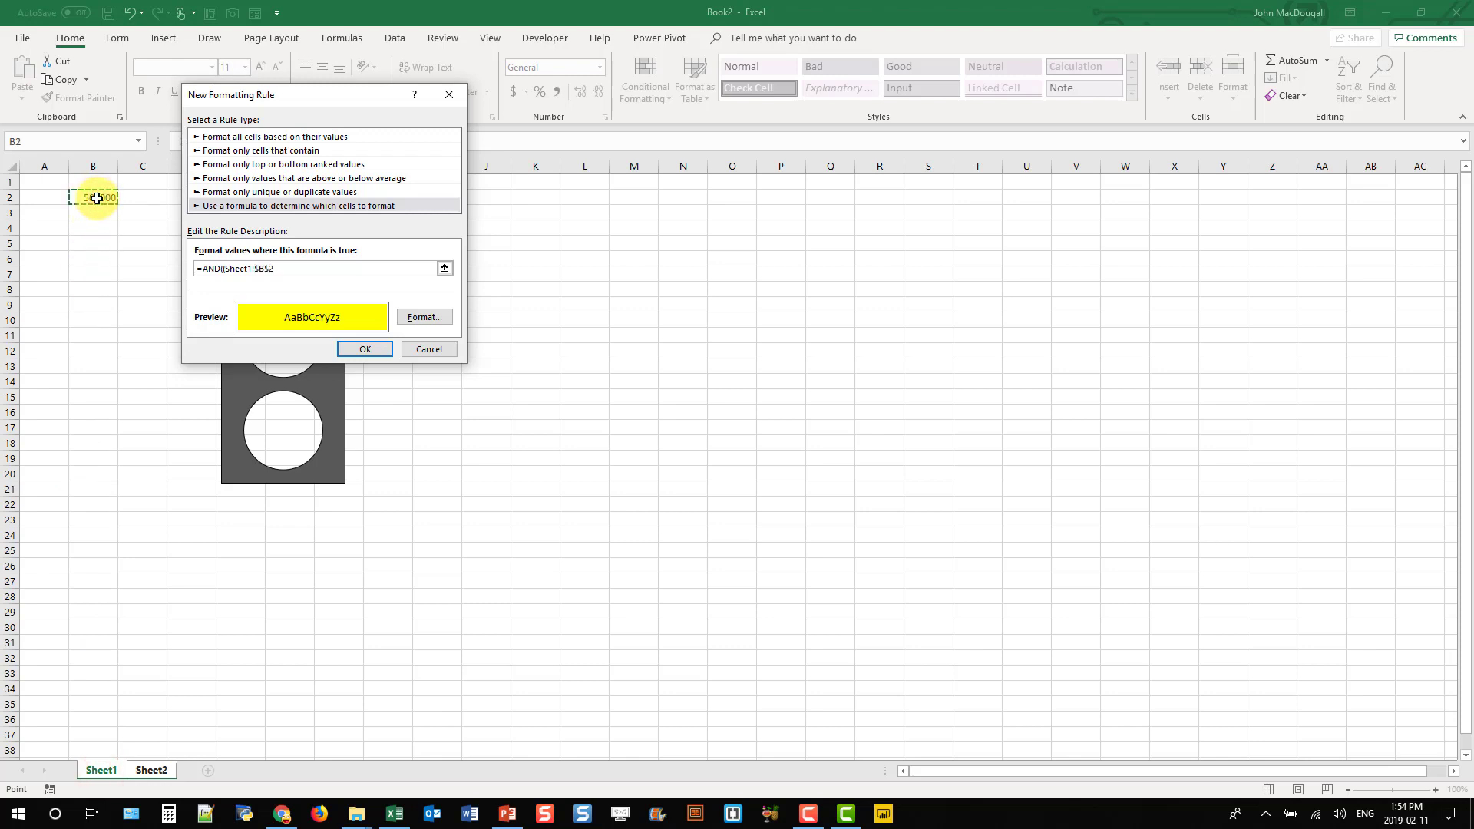
pyautogui.write('>')
pyautogui.click(152, 771)
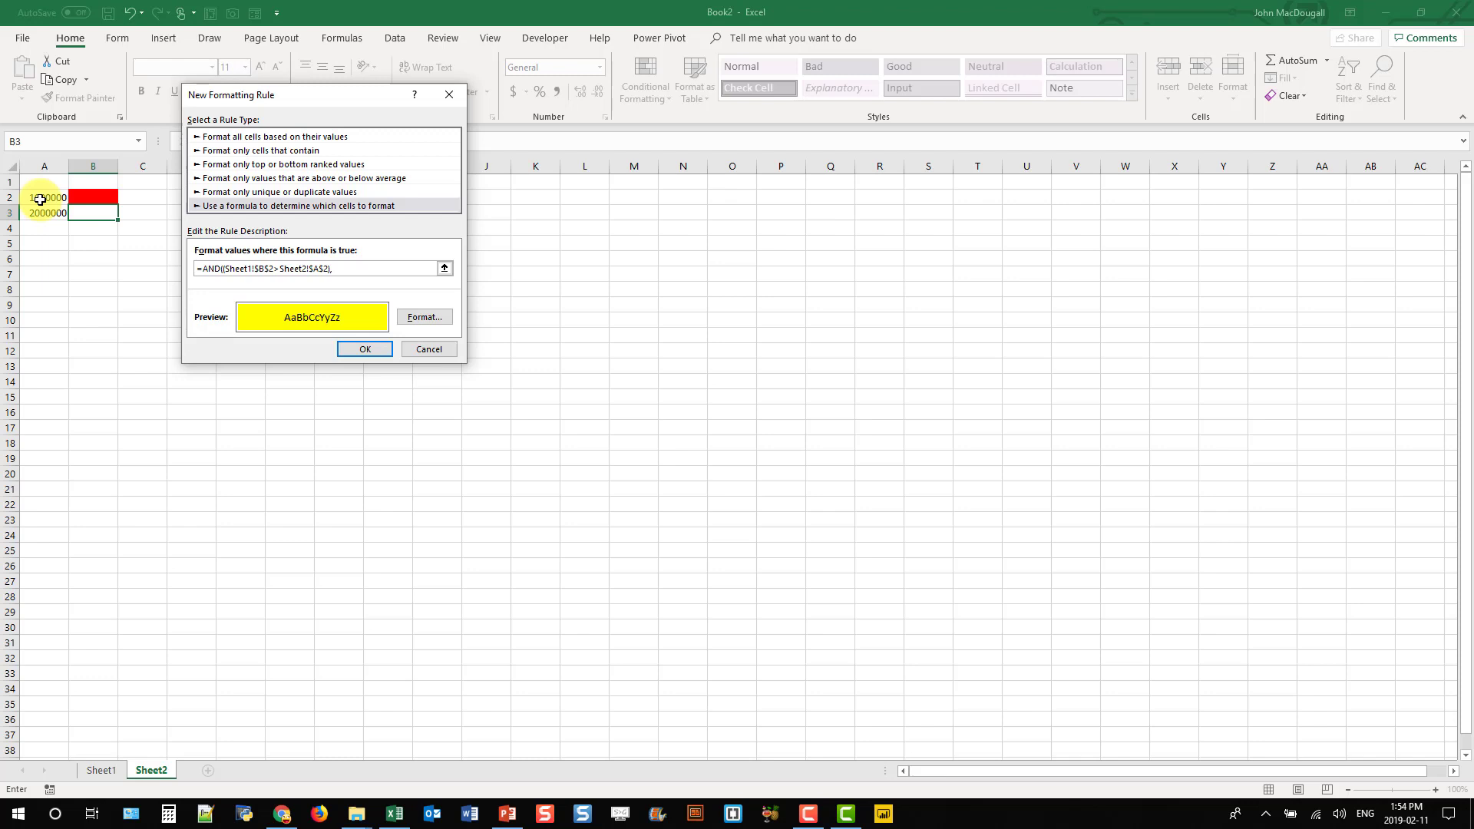
pyautogui.click(100, 770)
pyautogui.click(95, 197)
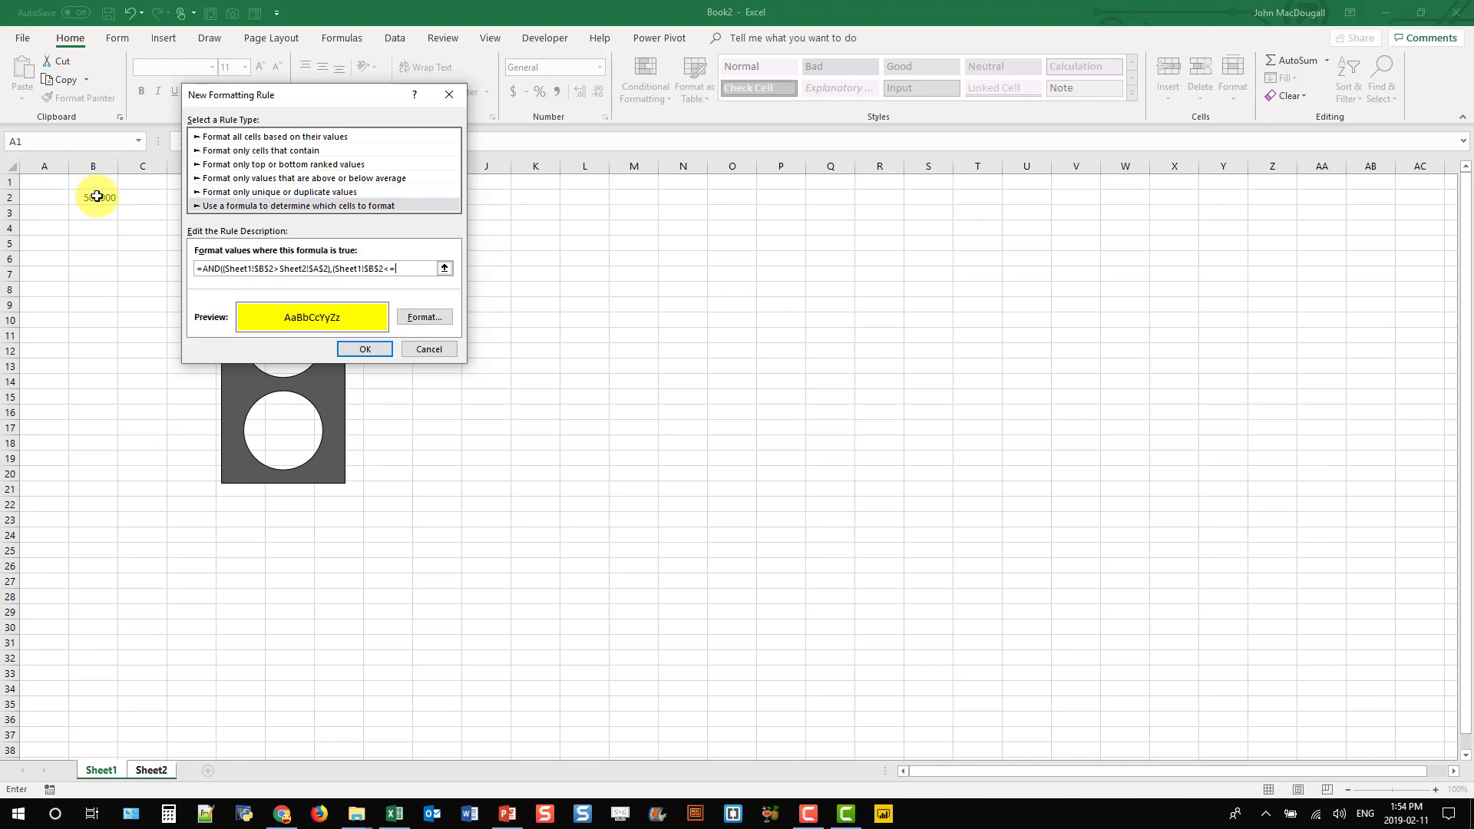
pyautogui.click(151, 770)
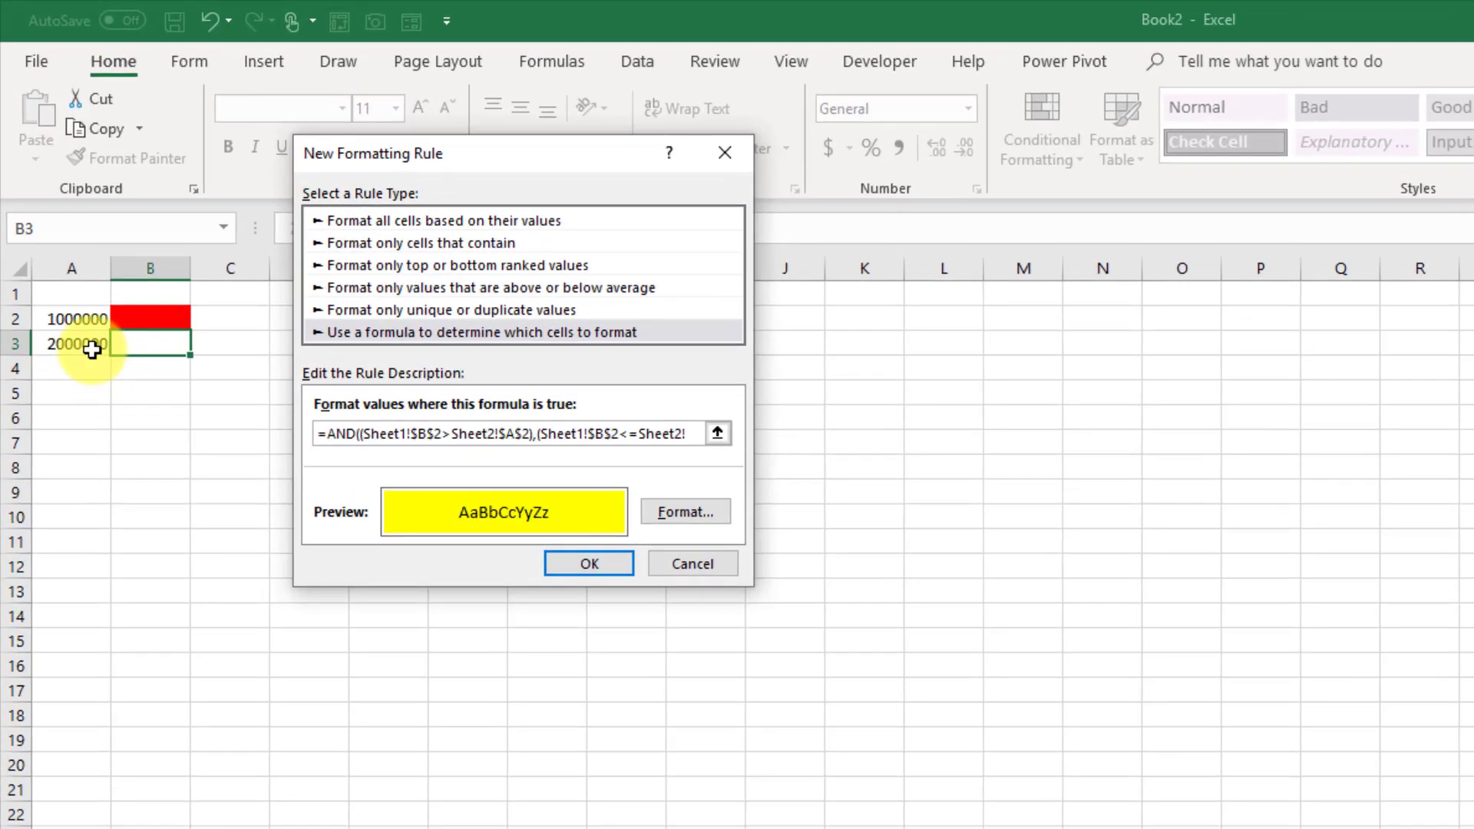
pyautogui.click(87, 330)
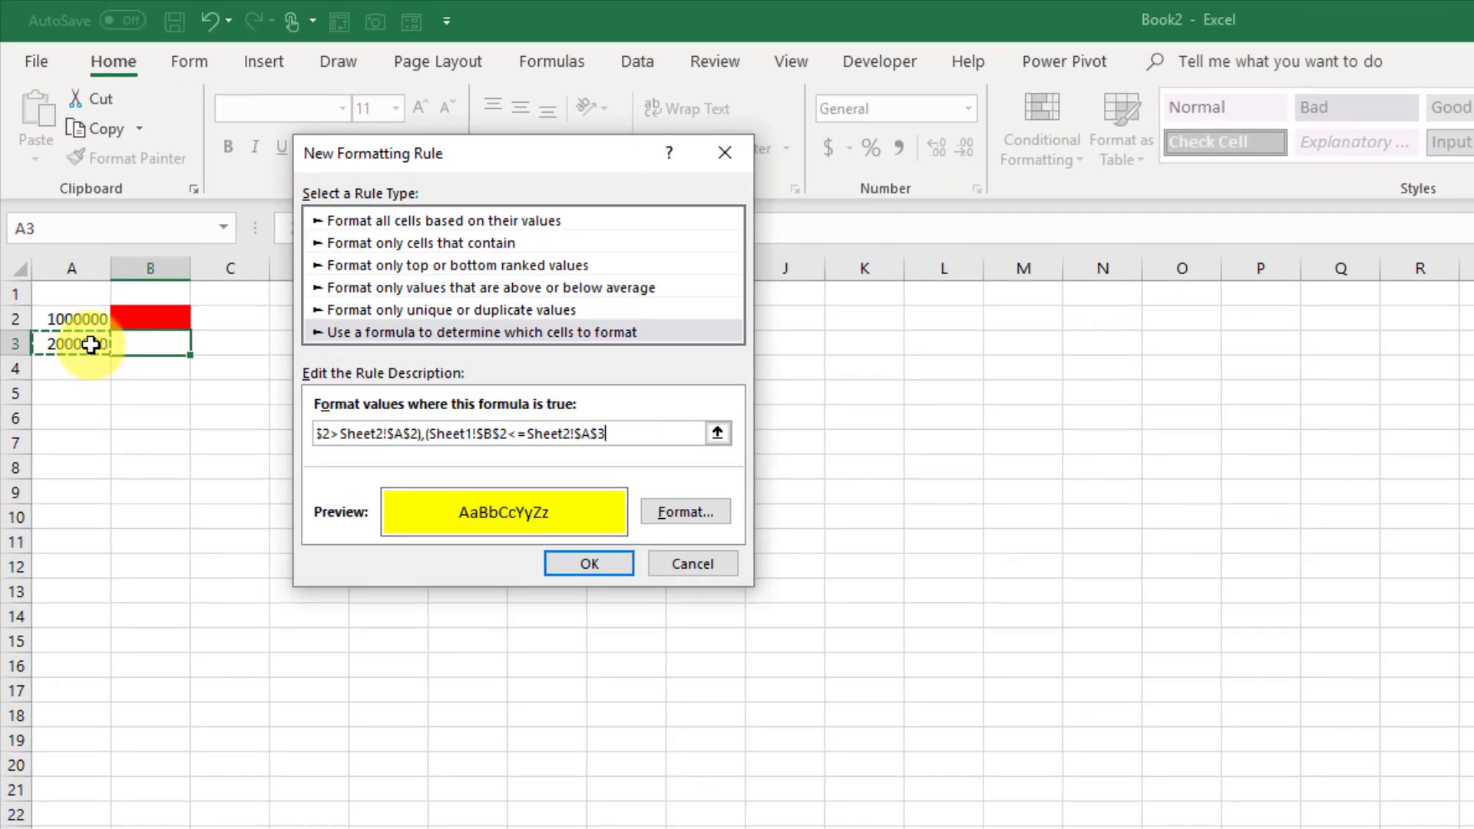
pyautogui.write(')')
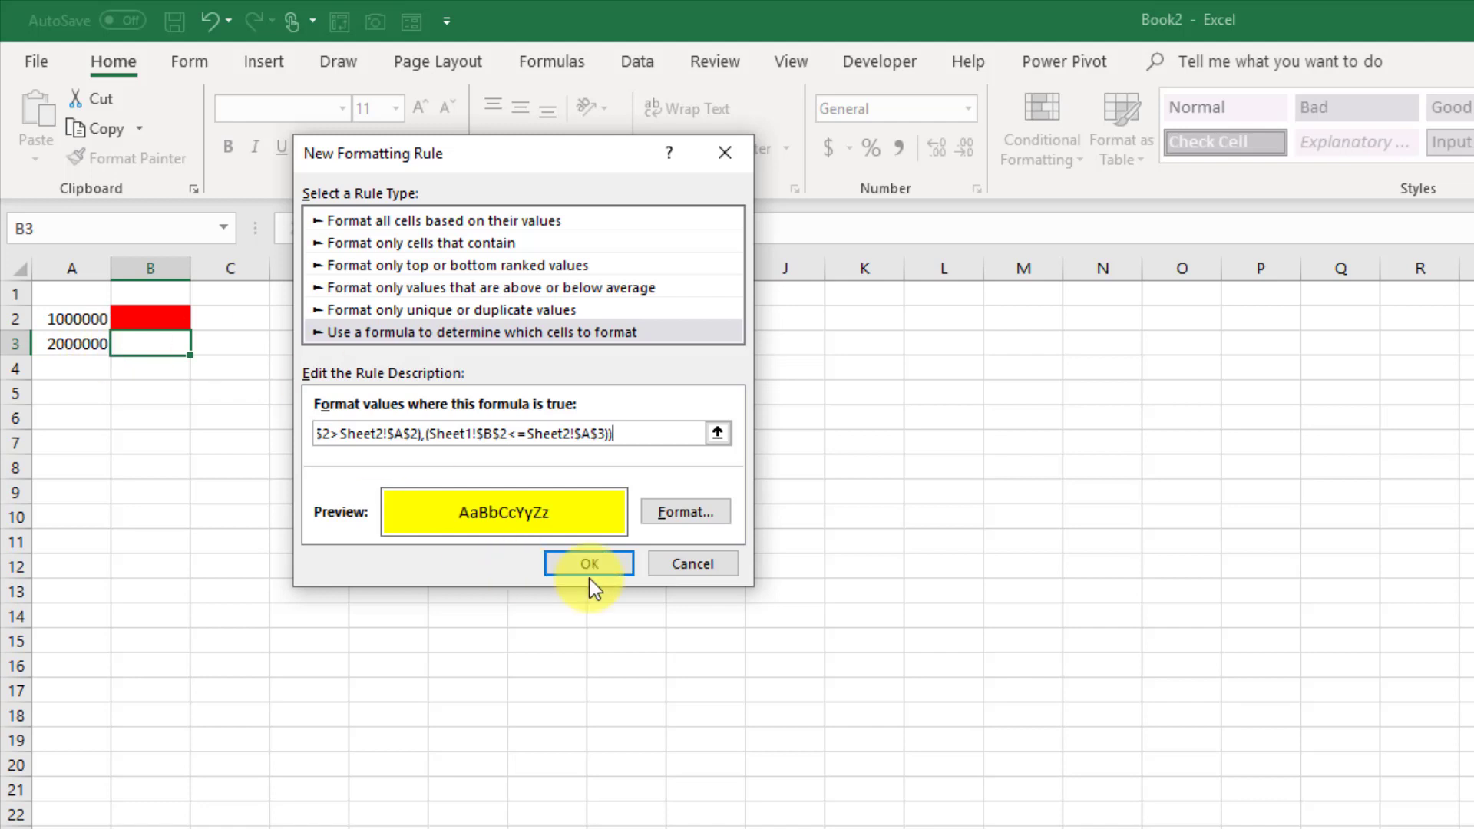
pyautogui.click(597, 565)
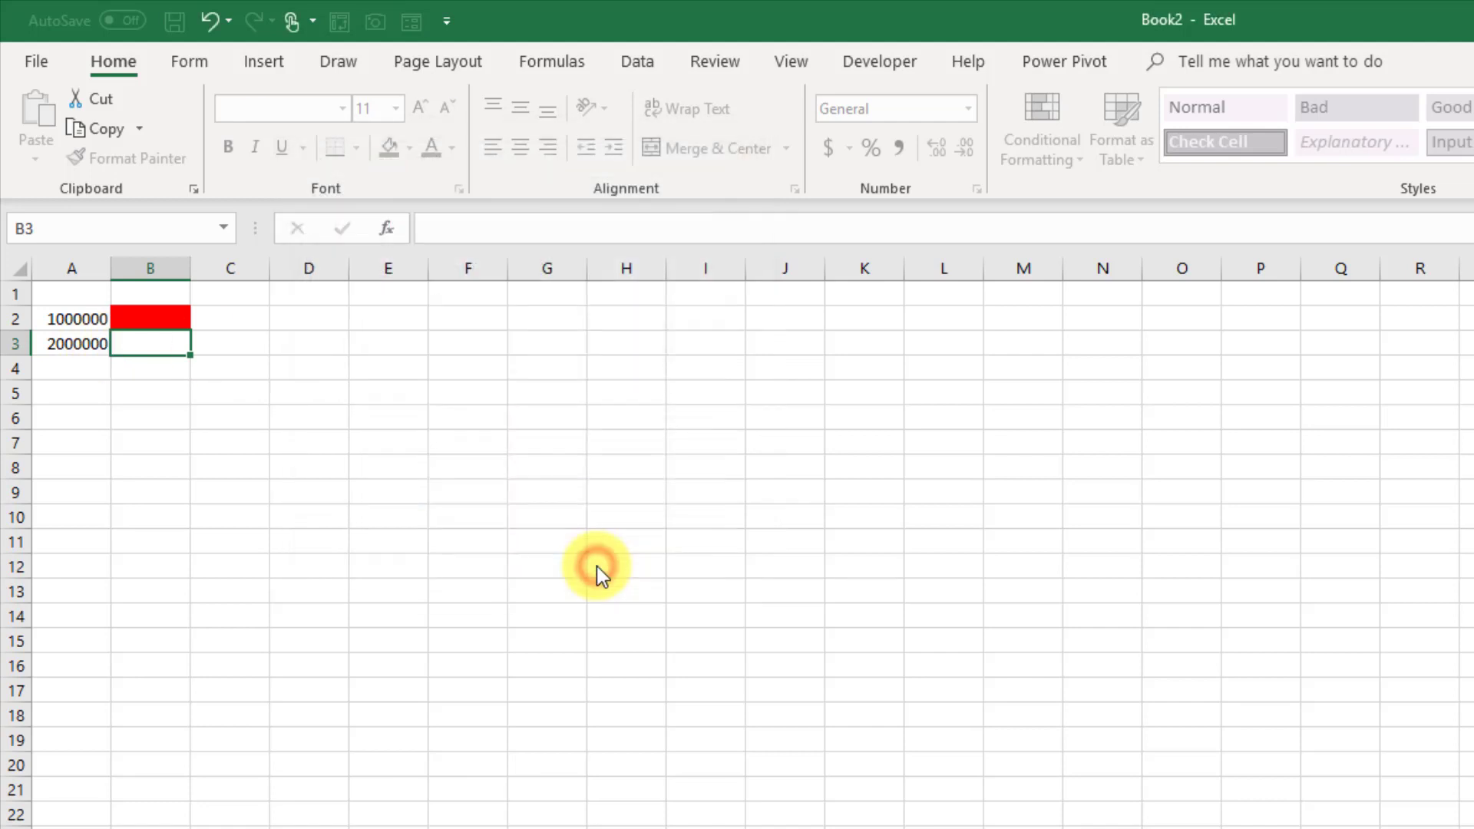
# - Start a formula-based conditional formatting rule on Sheet2 cell B4 with a green fill
pyautogui.click(145, 370)
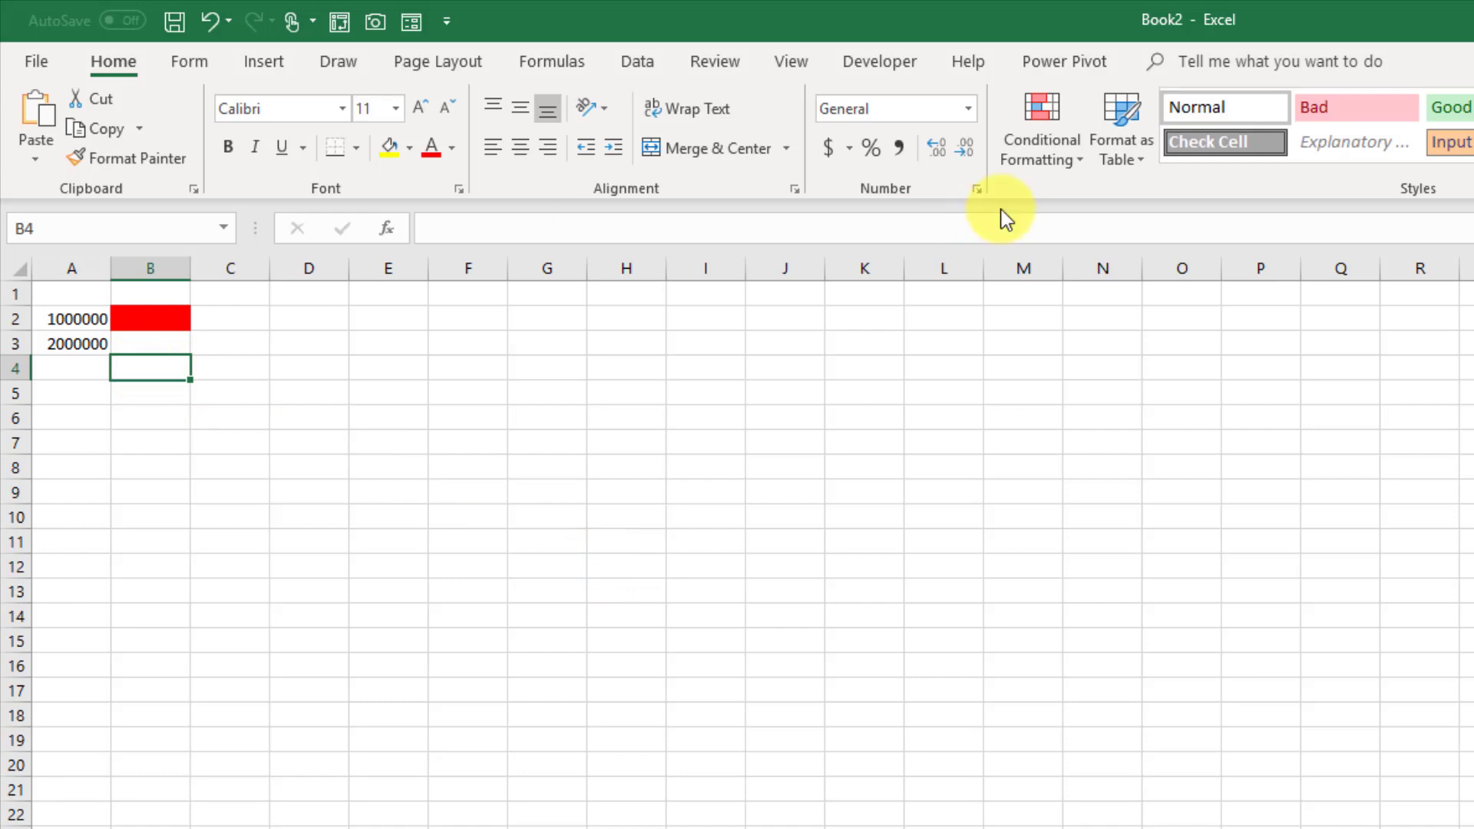
pyautogui.click(1069, 160)
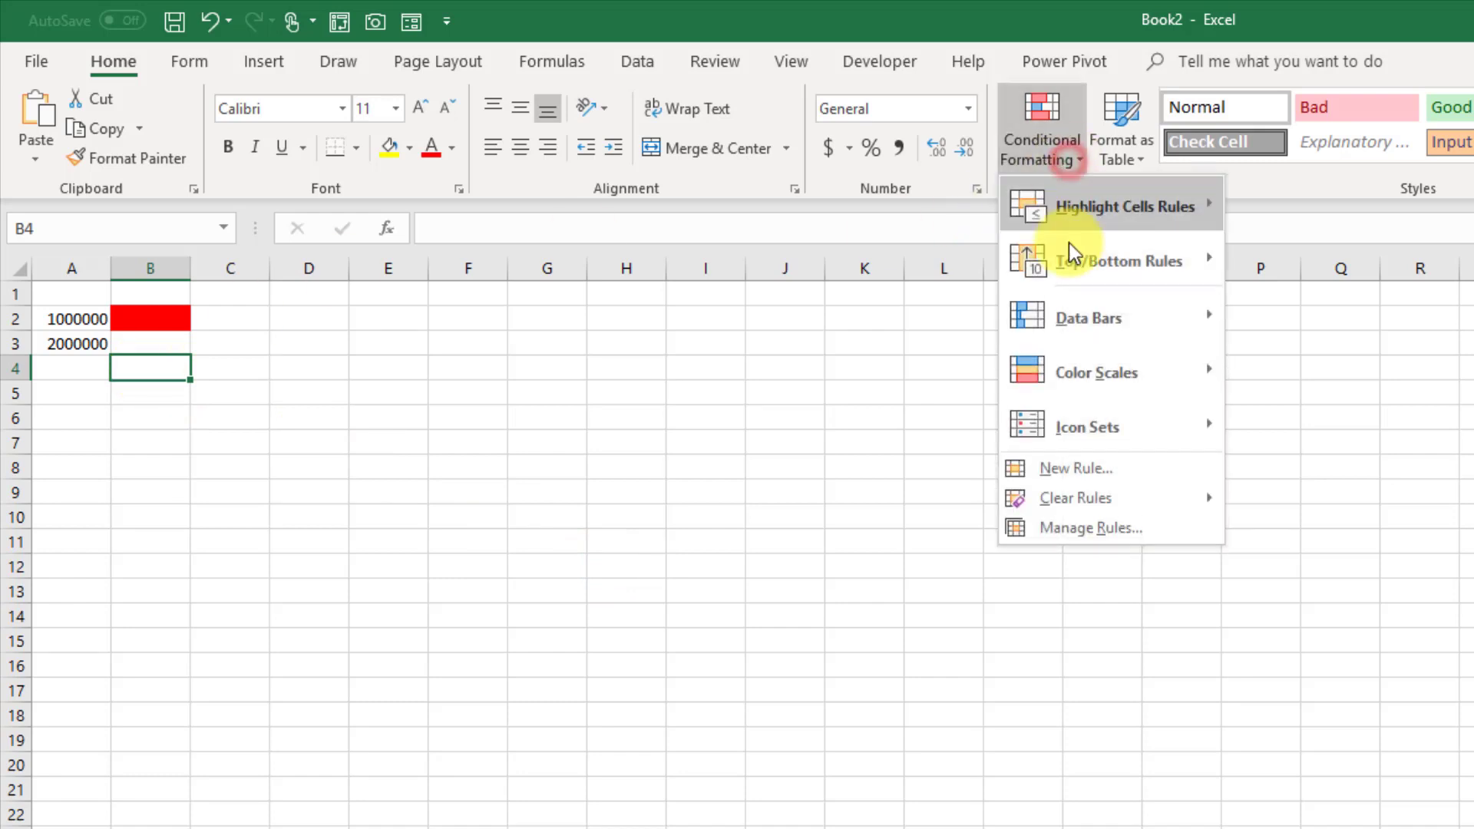
pyautogui.click(1110, 469)
pyautogui.click(513, 307)
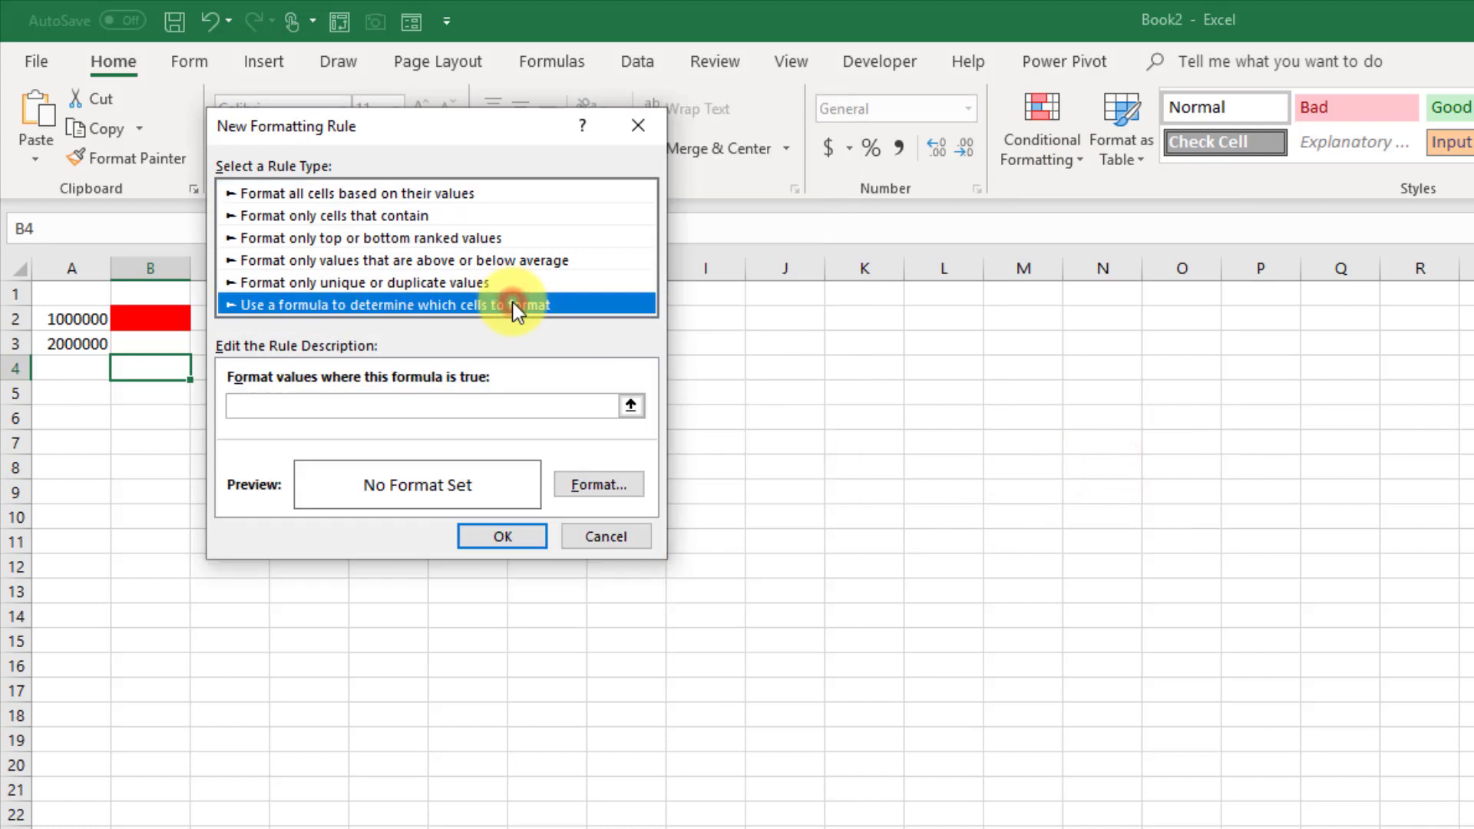
pyautogui.click(597, 488)
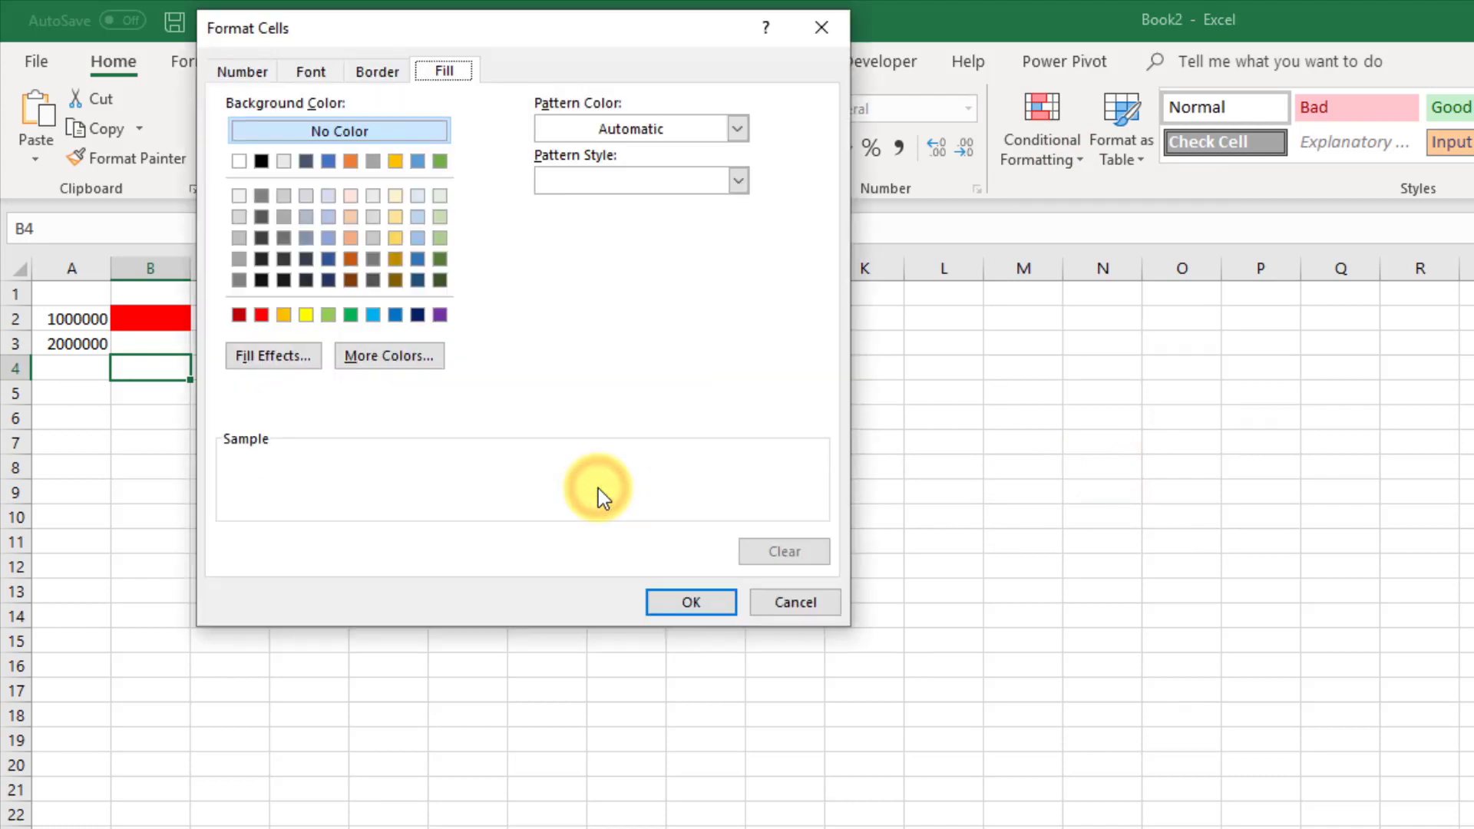
pyautogui.click(350, 315)
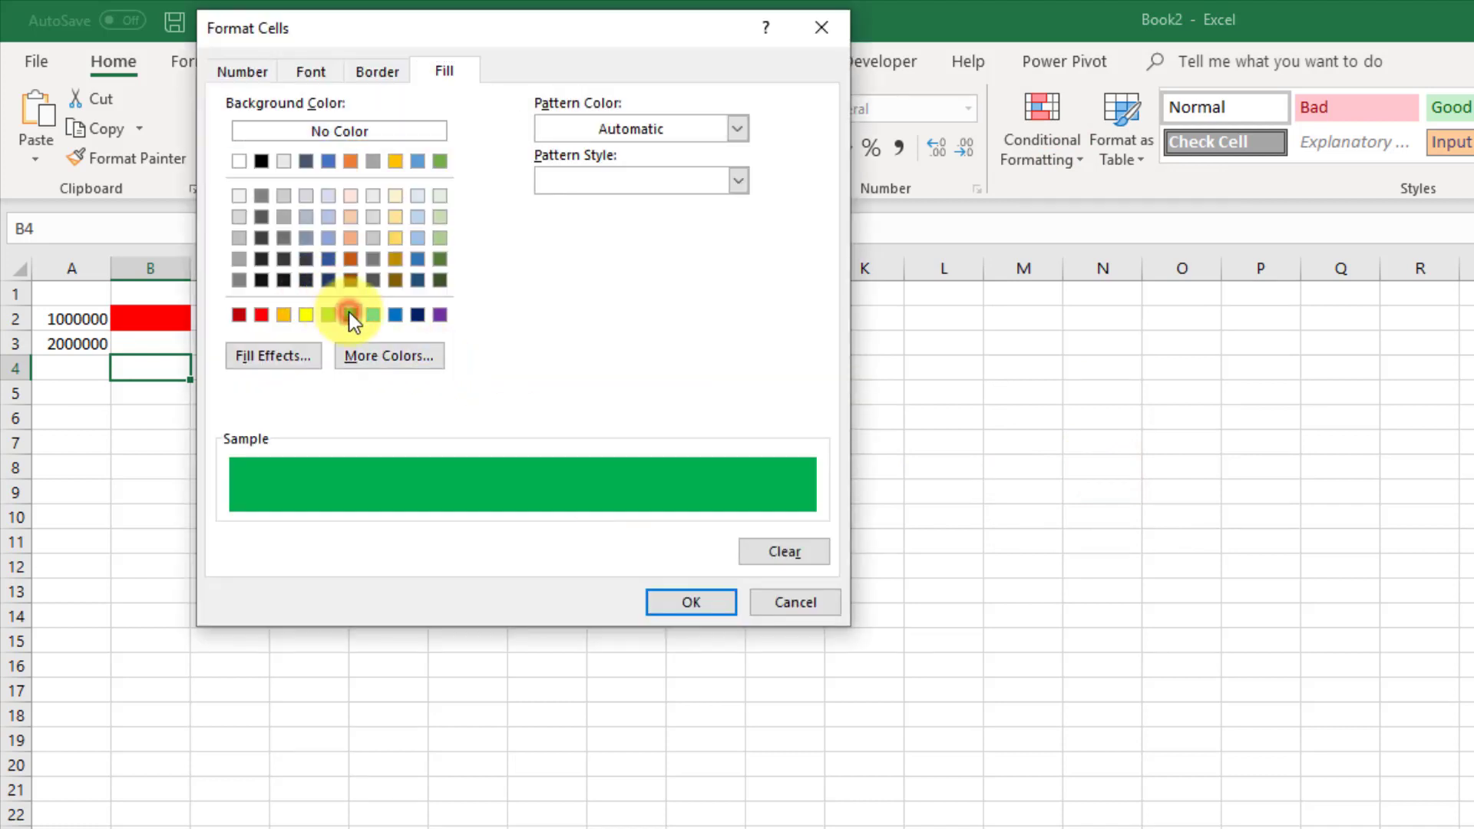
pyautogui.click(696, 597)
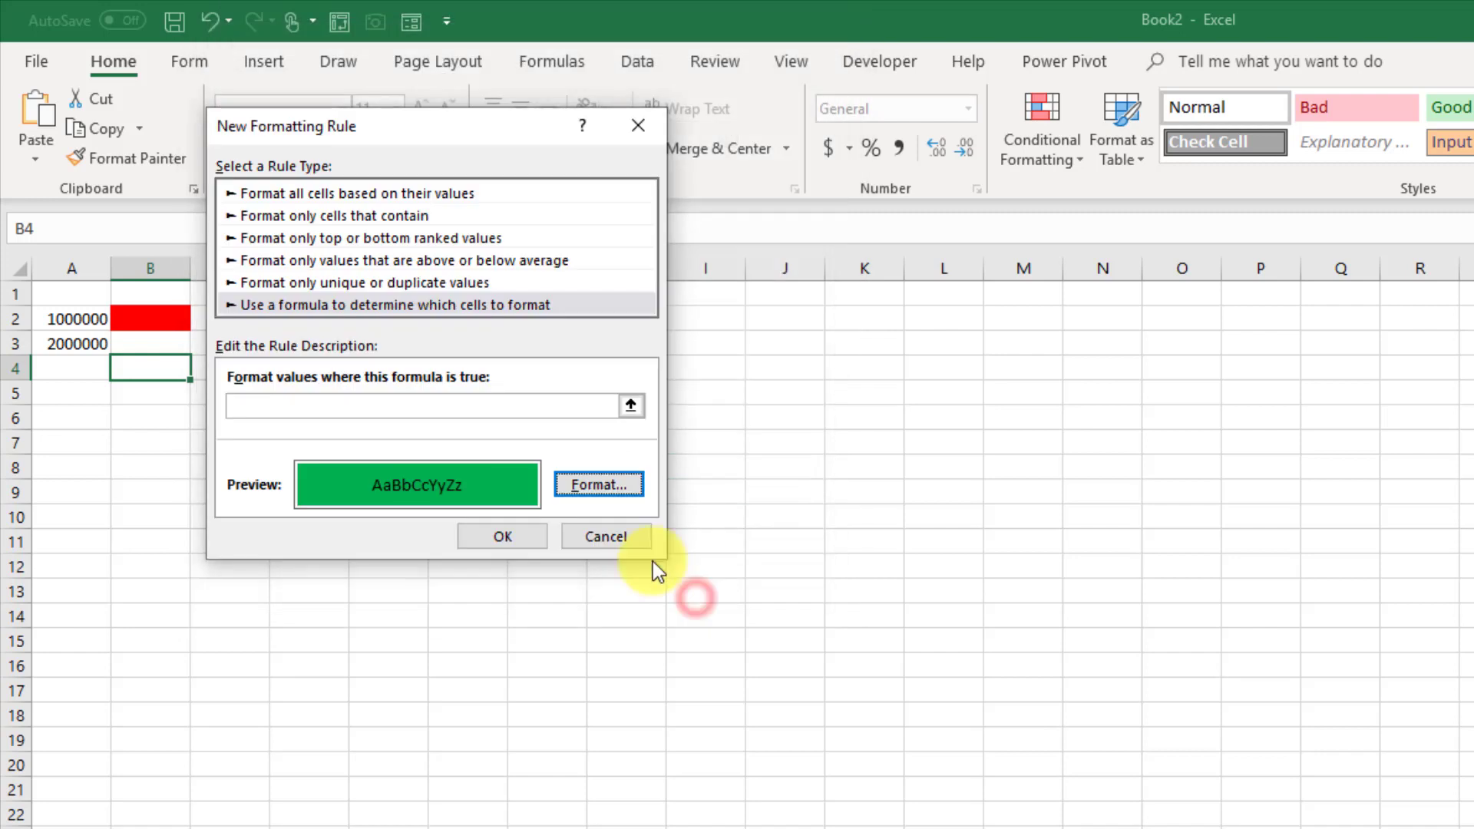
# - Enter the rule formula =(Sheet1!$B$2>Sheet2!$A$3) and save the green rule
pyautogui.click(405, 406)
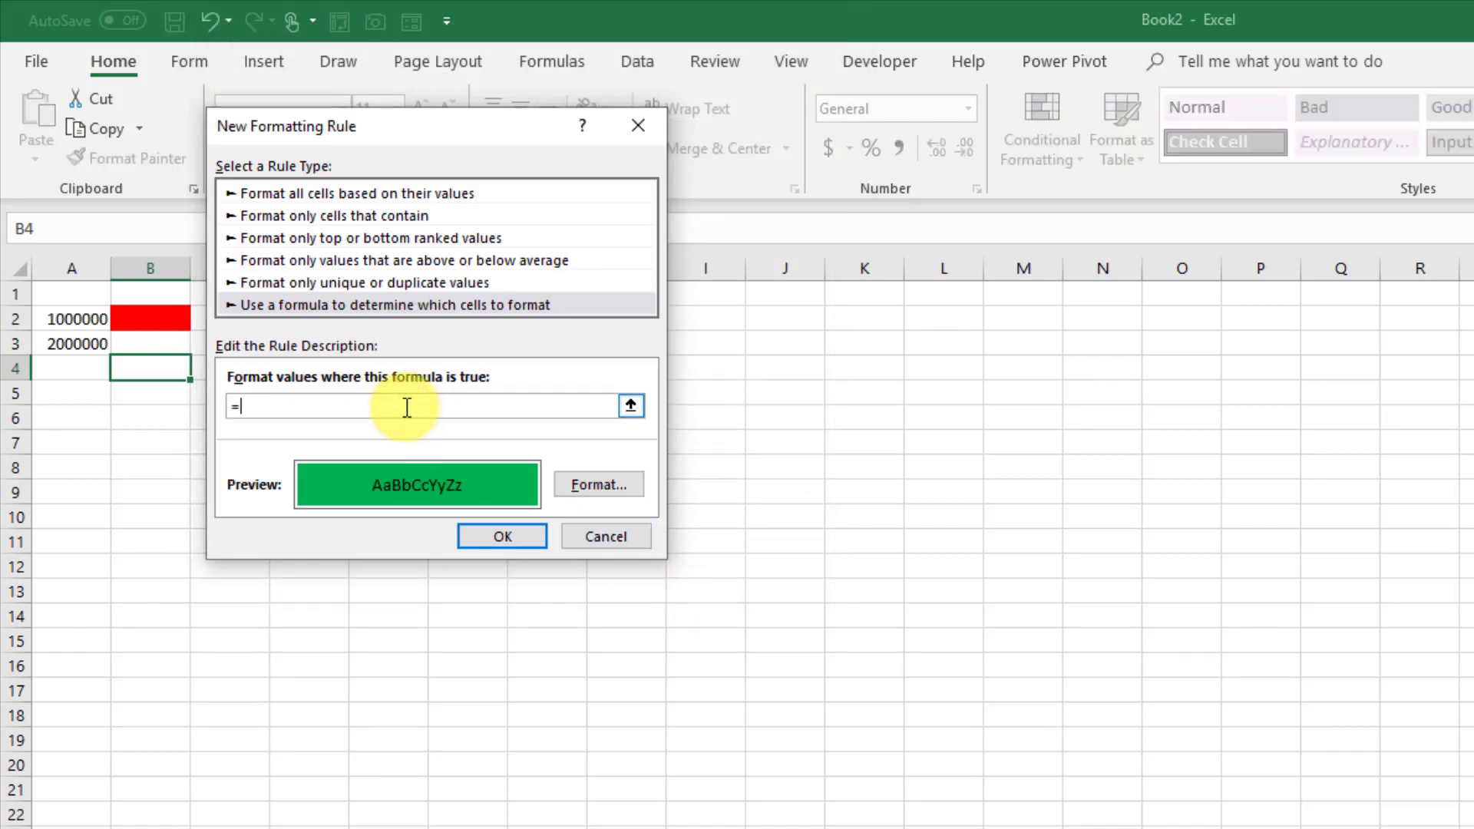
pyautogui.write('(')
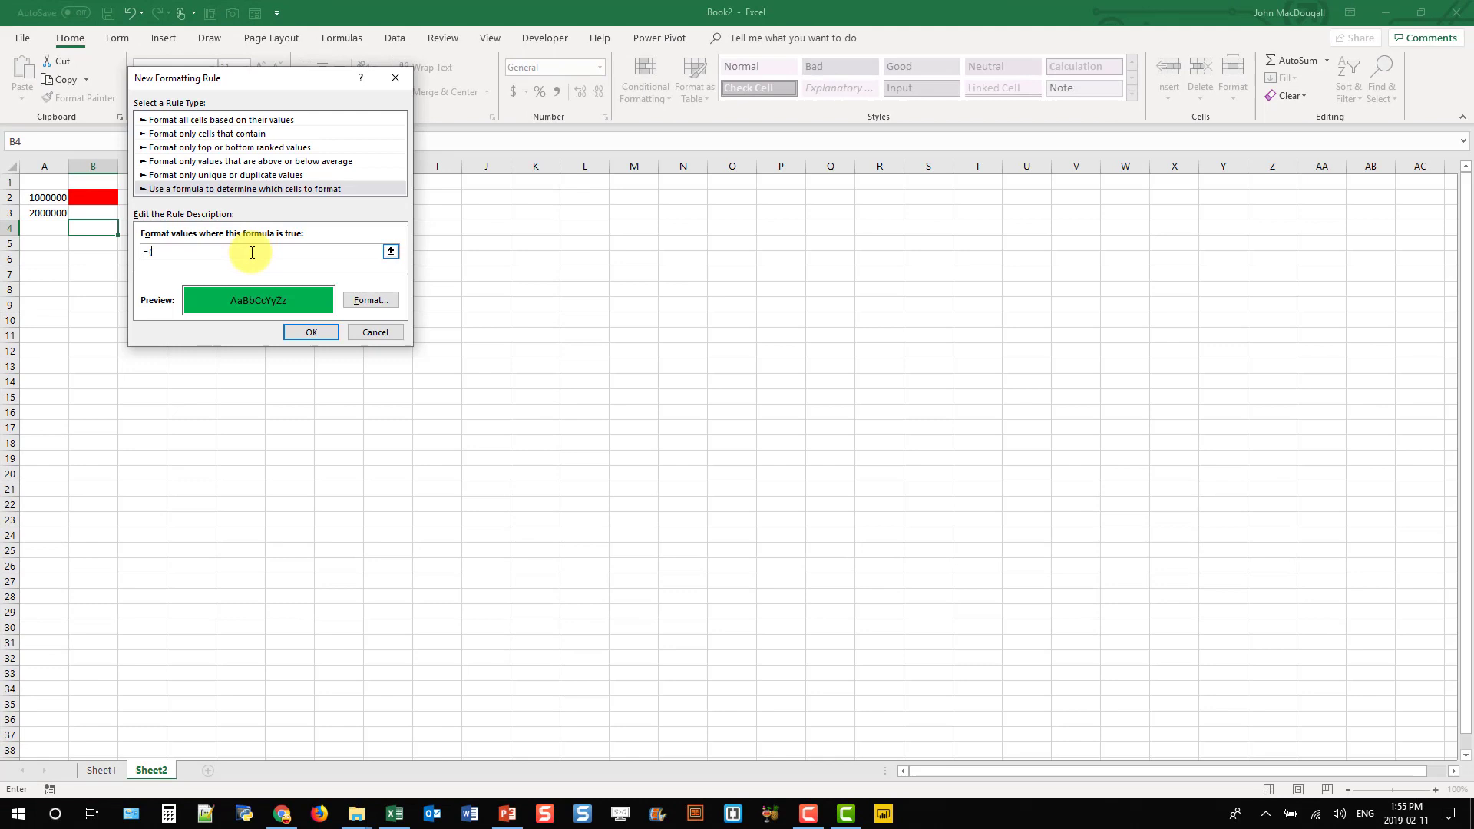
pyautogui.click(101, 770)
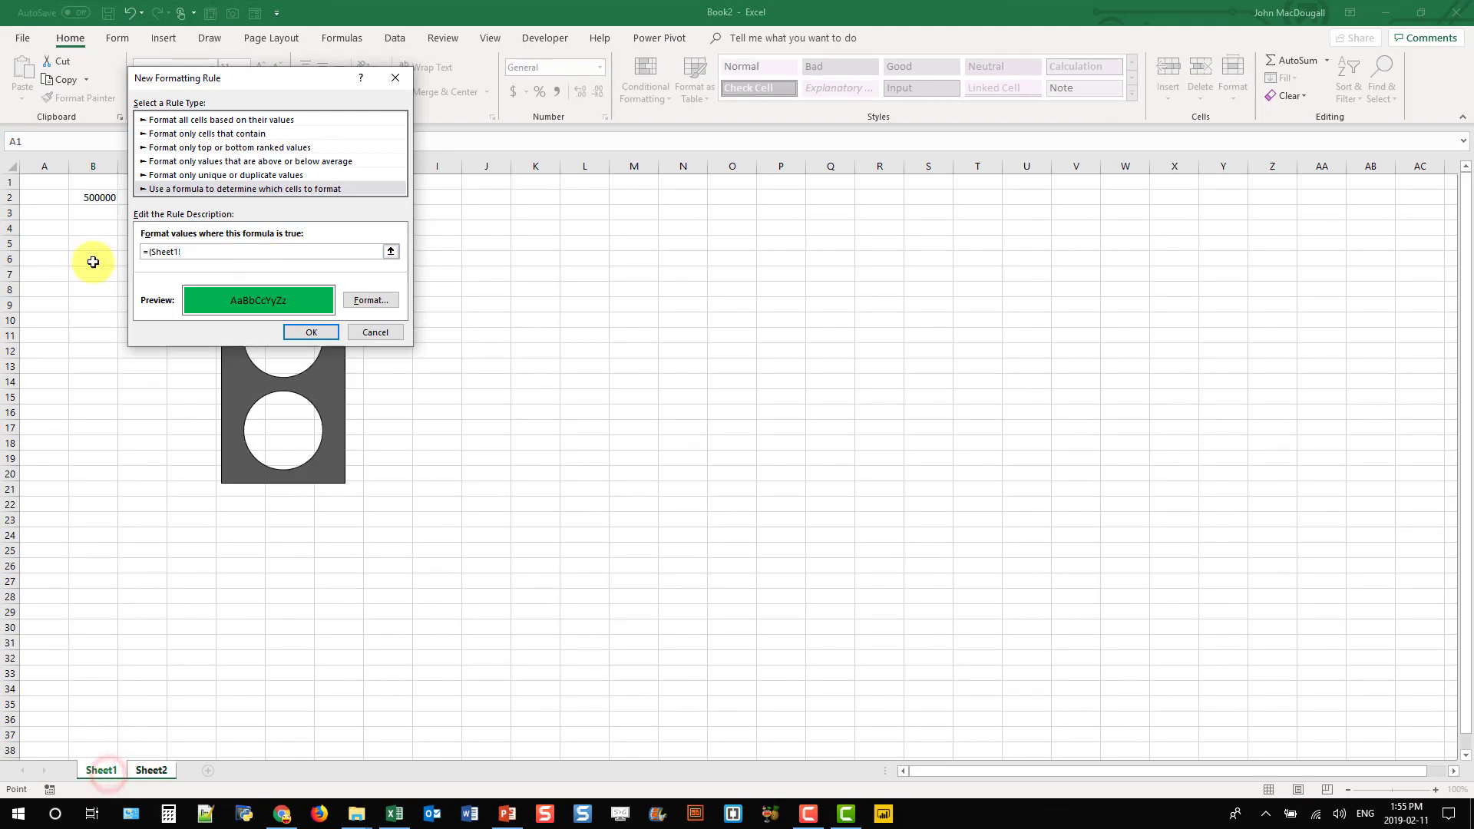
pyautogui.click(98, 198)
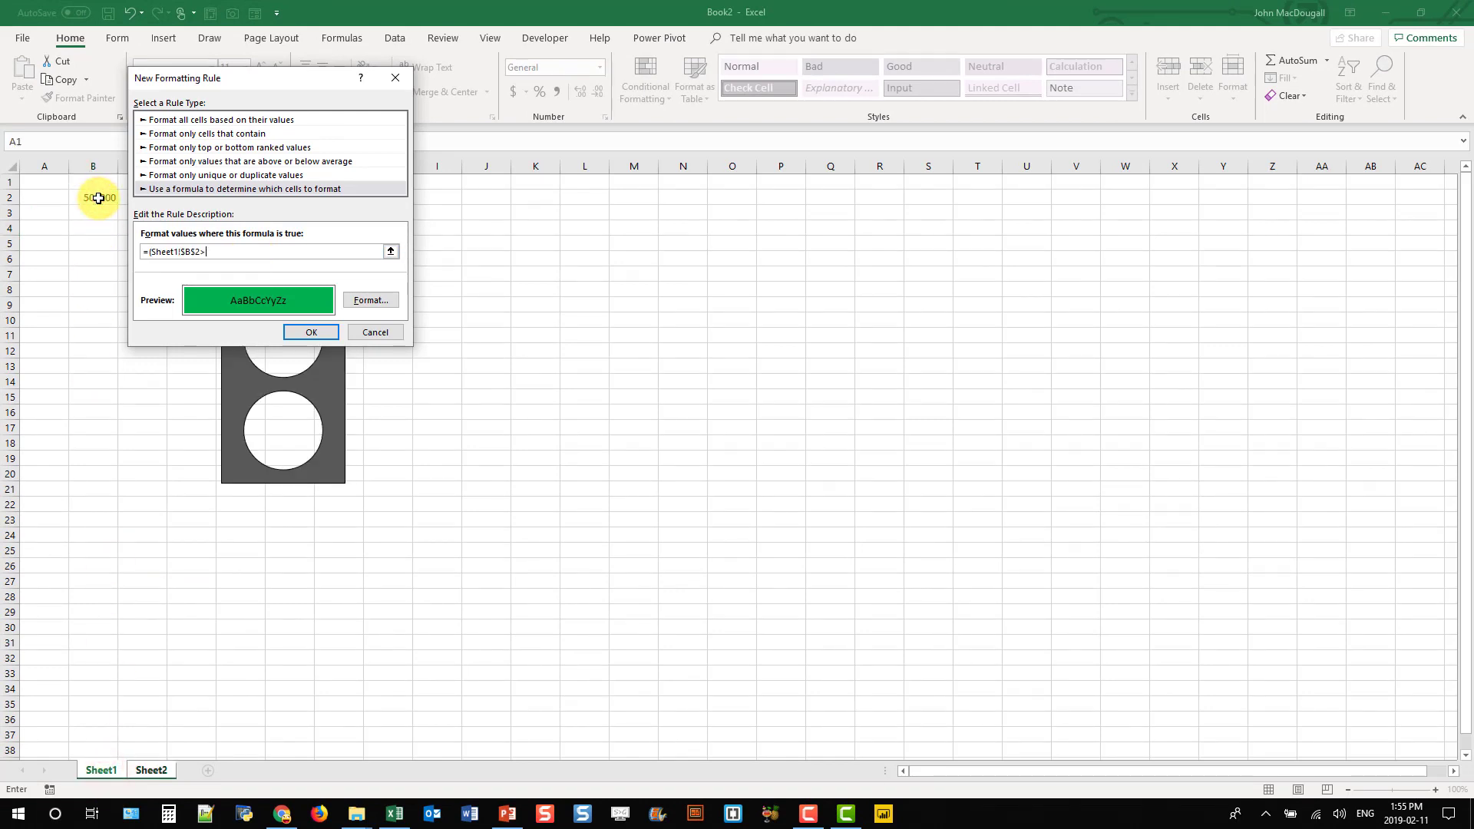
pyautogui.write('>')
pyautogui.click(152, 770)
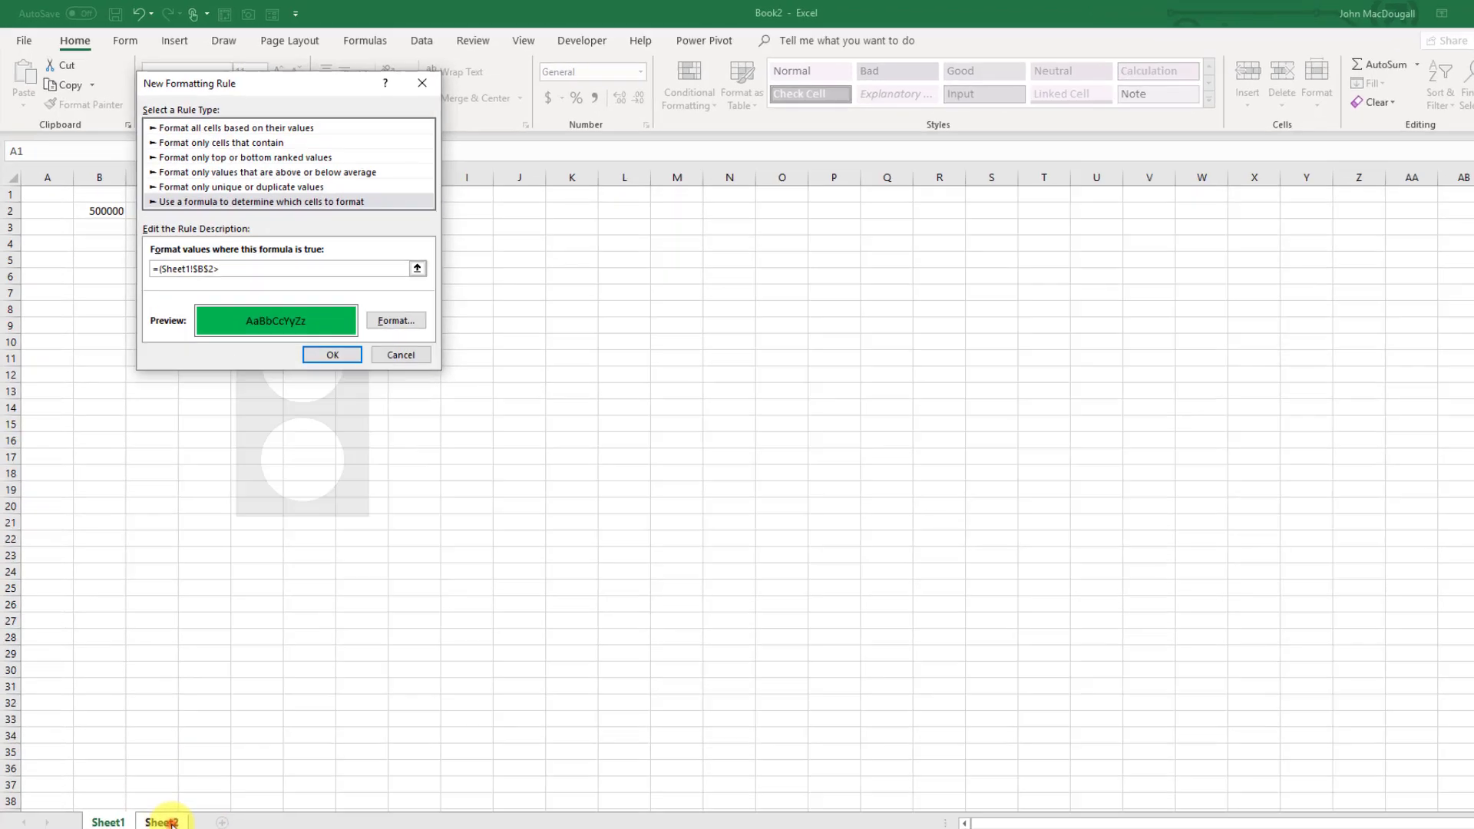
pyautogui.click(67, 322)
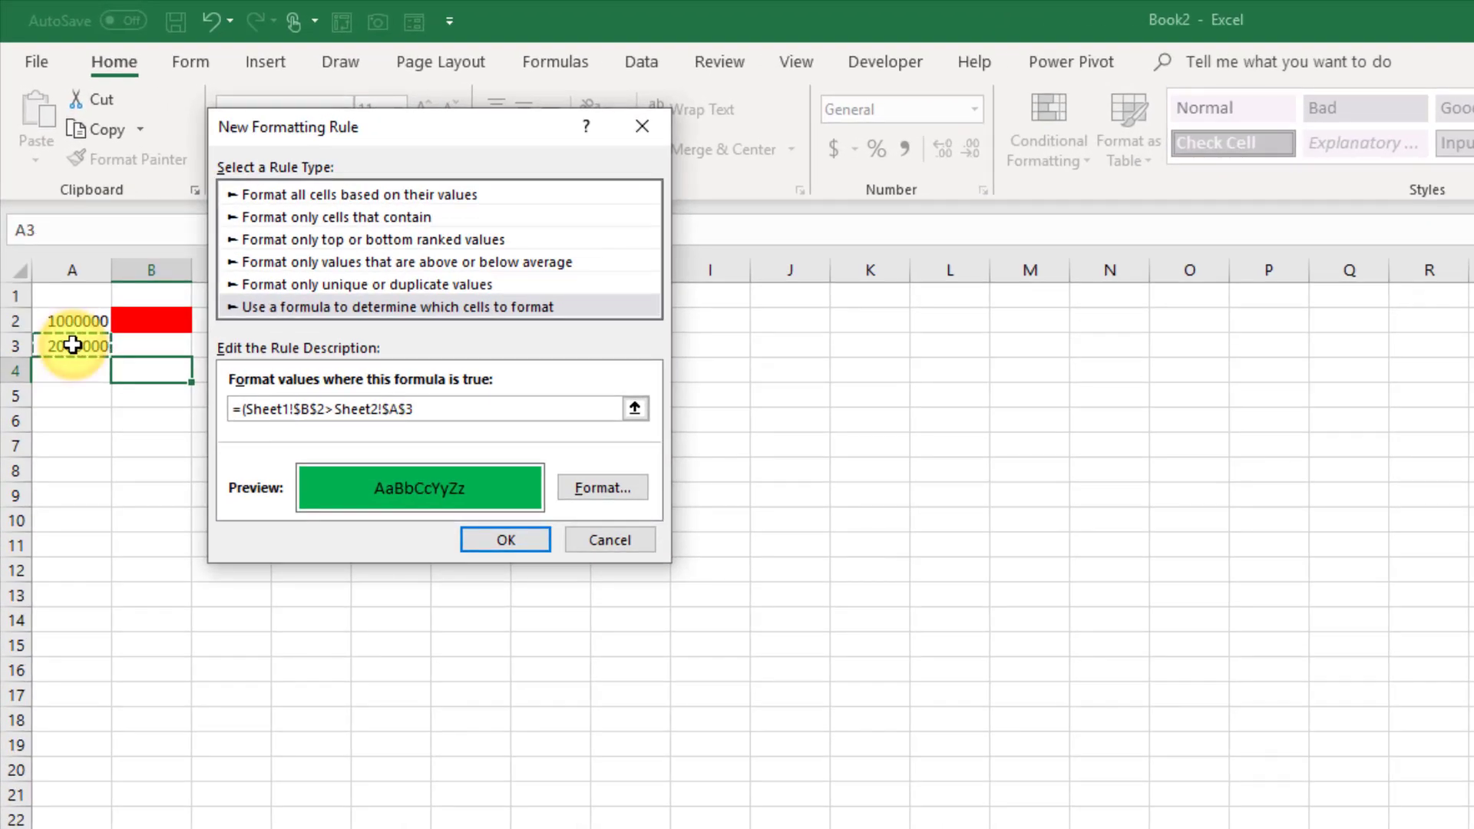
pyautogui.write(')')
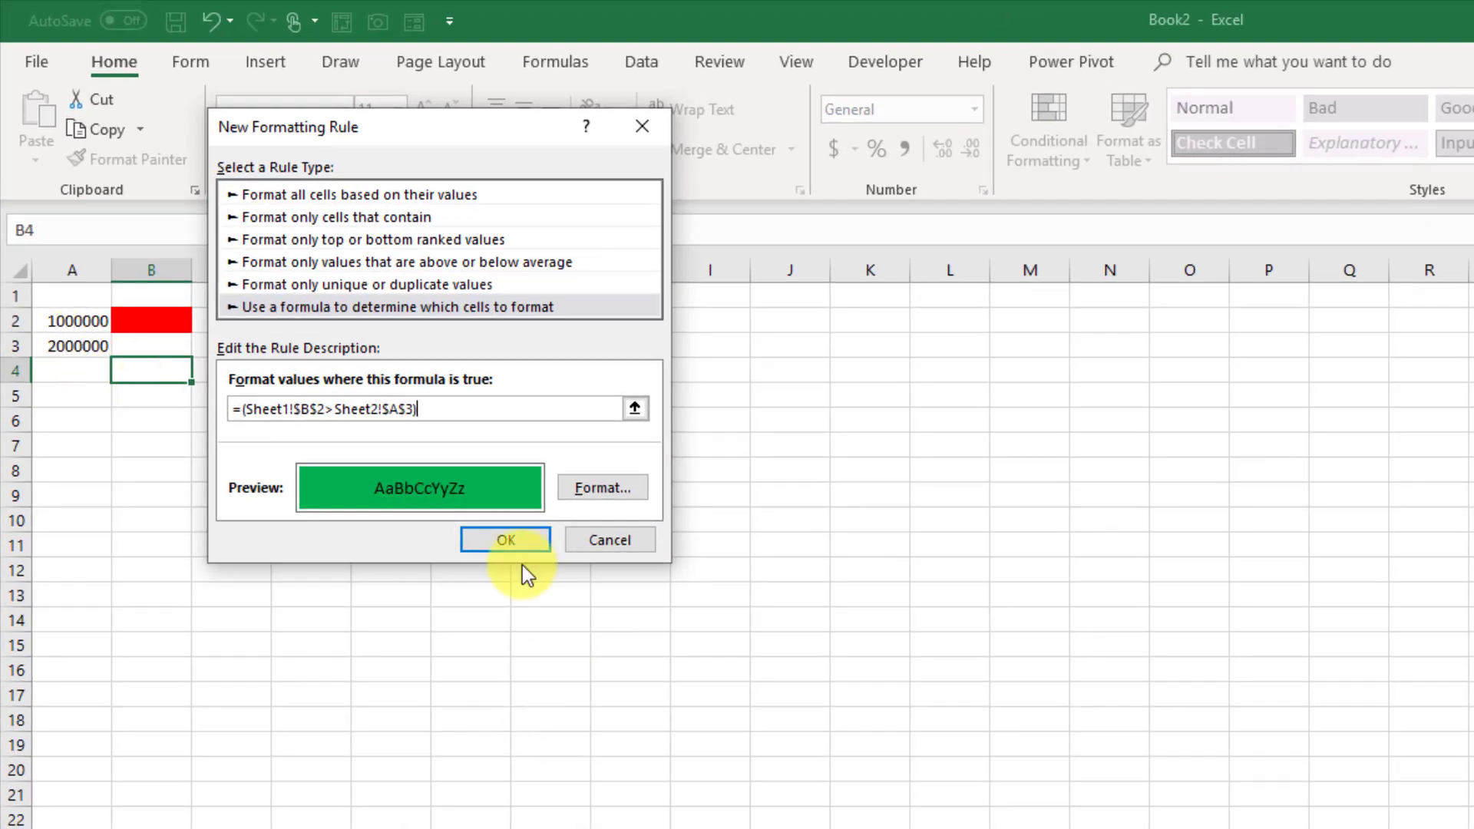
pyautogui.click(519, 541)
pyautogui.moveTo(159, 322); pyautogui.dragTo(162, 366)
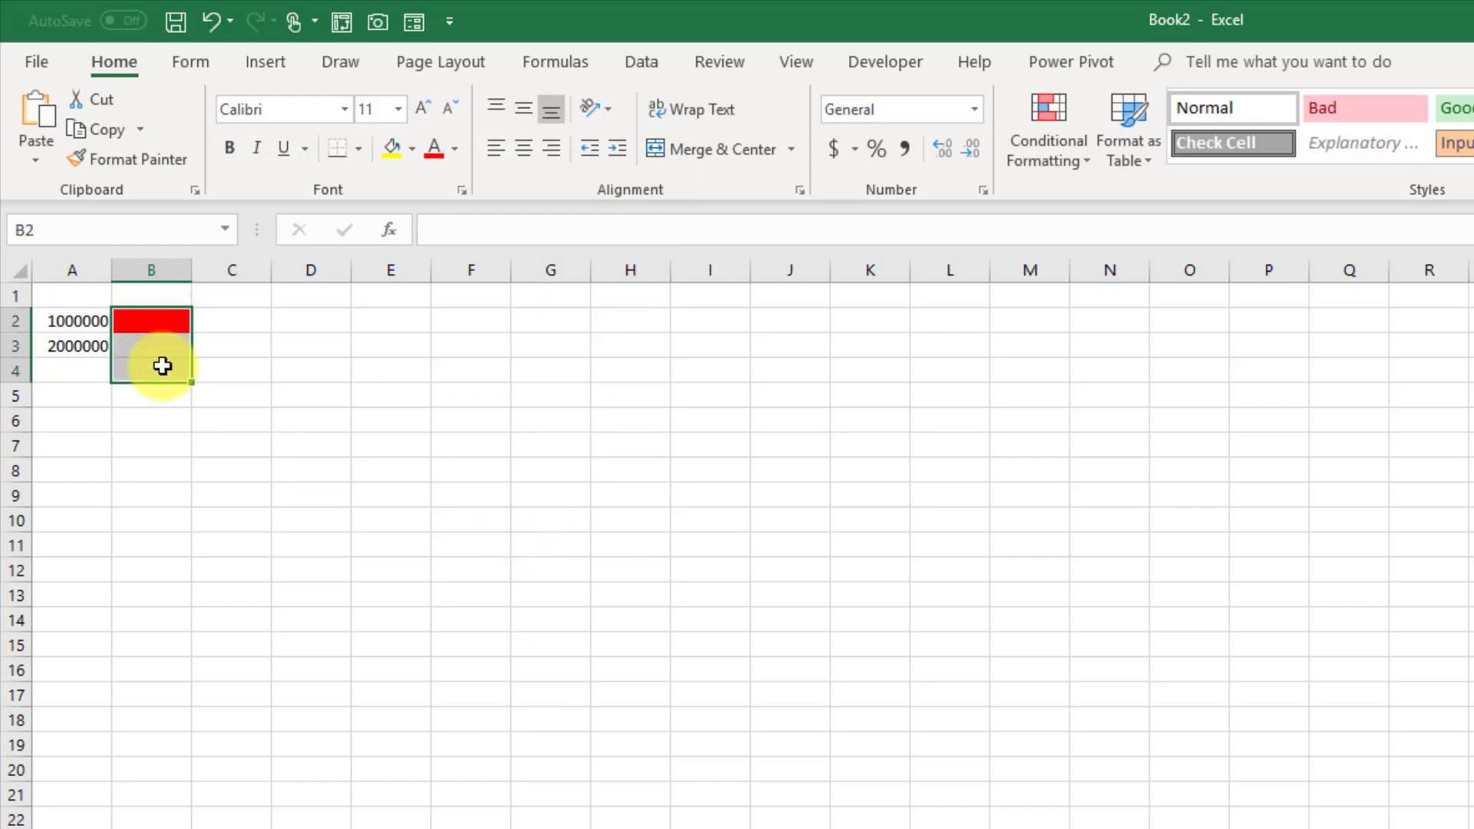
# - Fill Sheet2 cells B2:B4 with plain grey so unlit lights appear grey
pyautogui.hotkey('ctrl', '1')
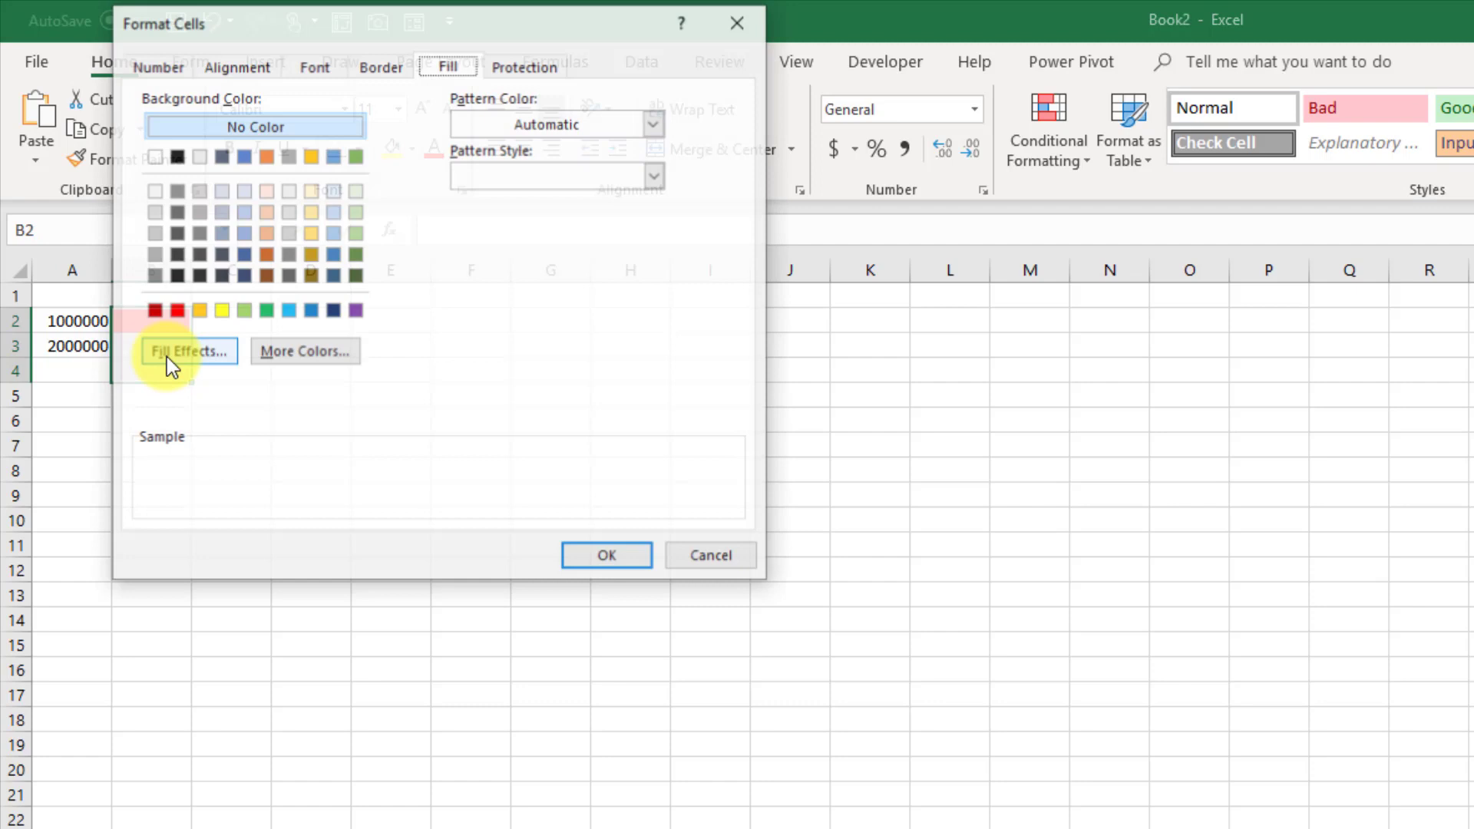
pyautogui.click(154, 252)
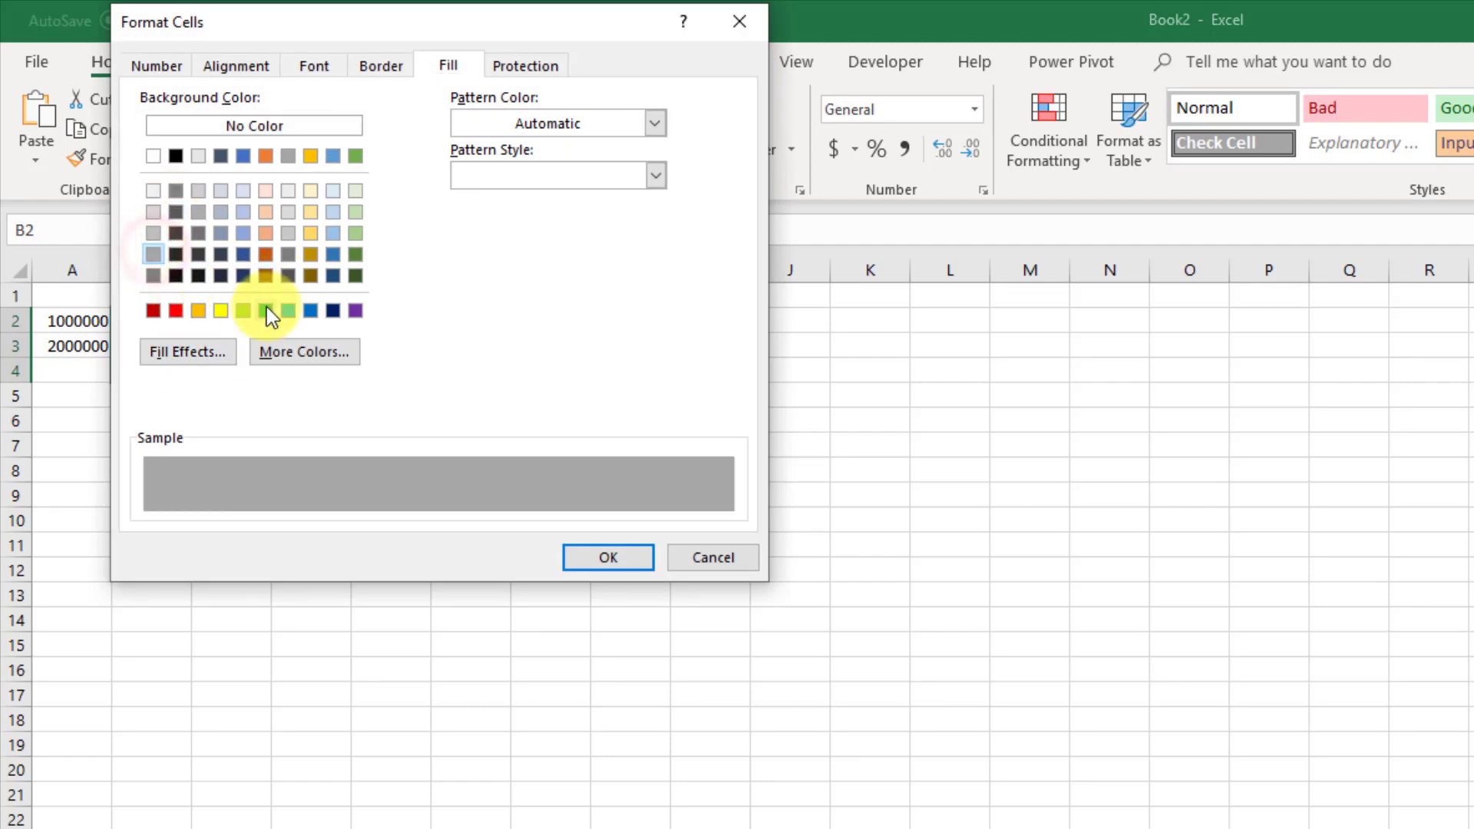
pyautogui.click(606, 554)
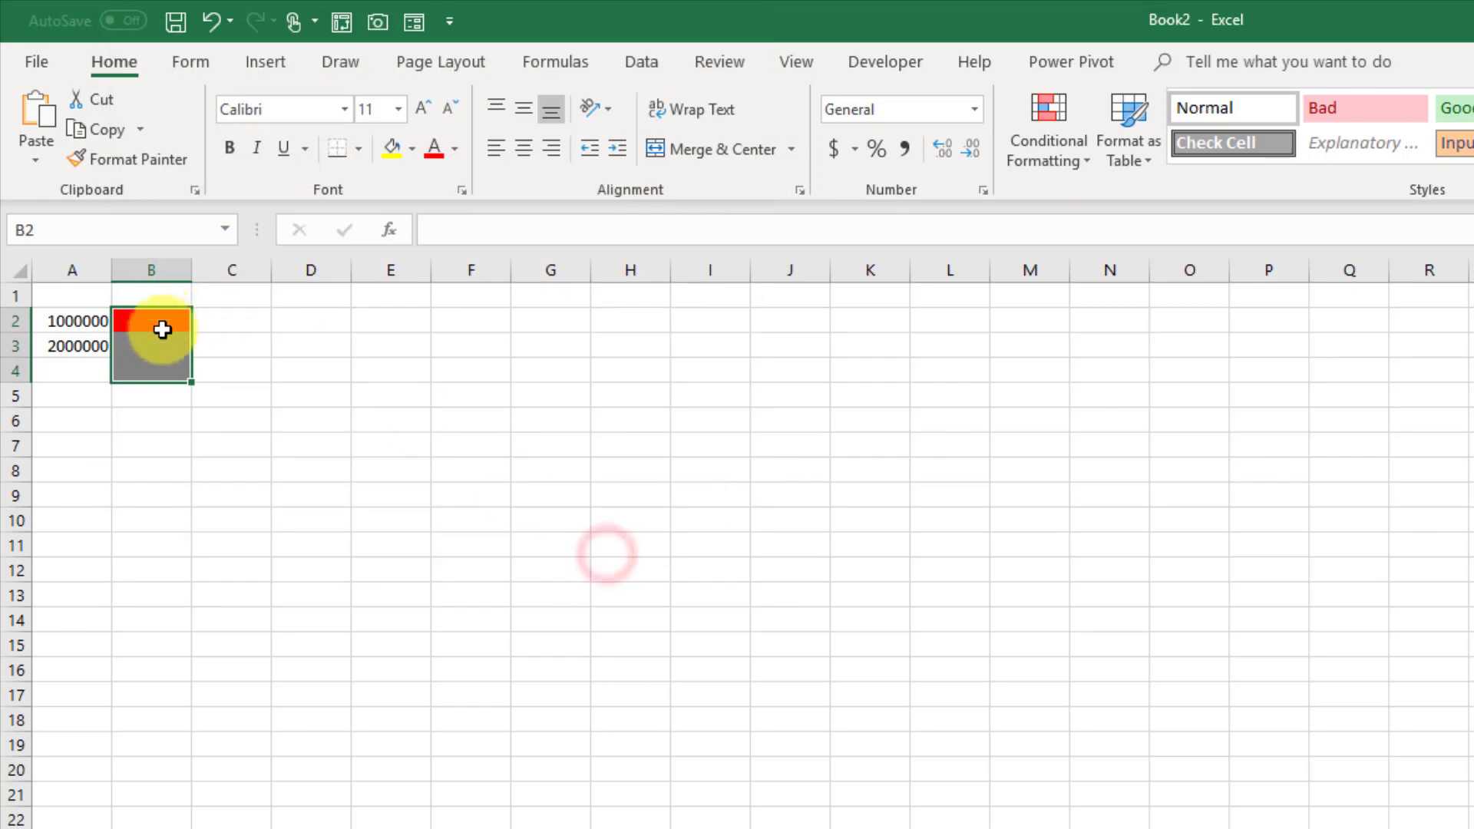
pyautogui.click(154, 341)
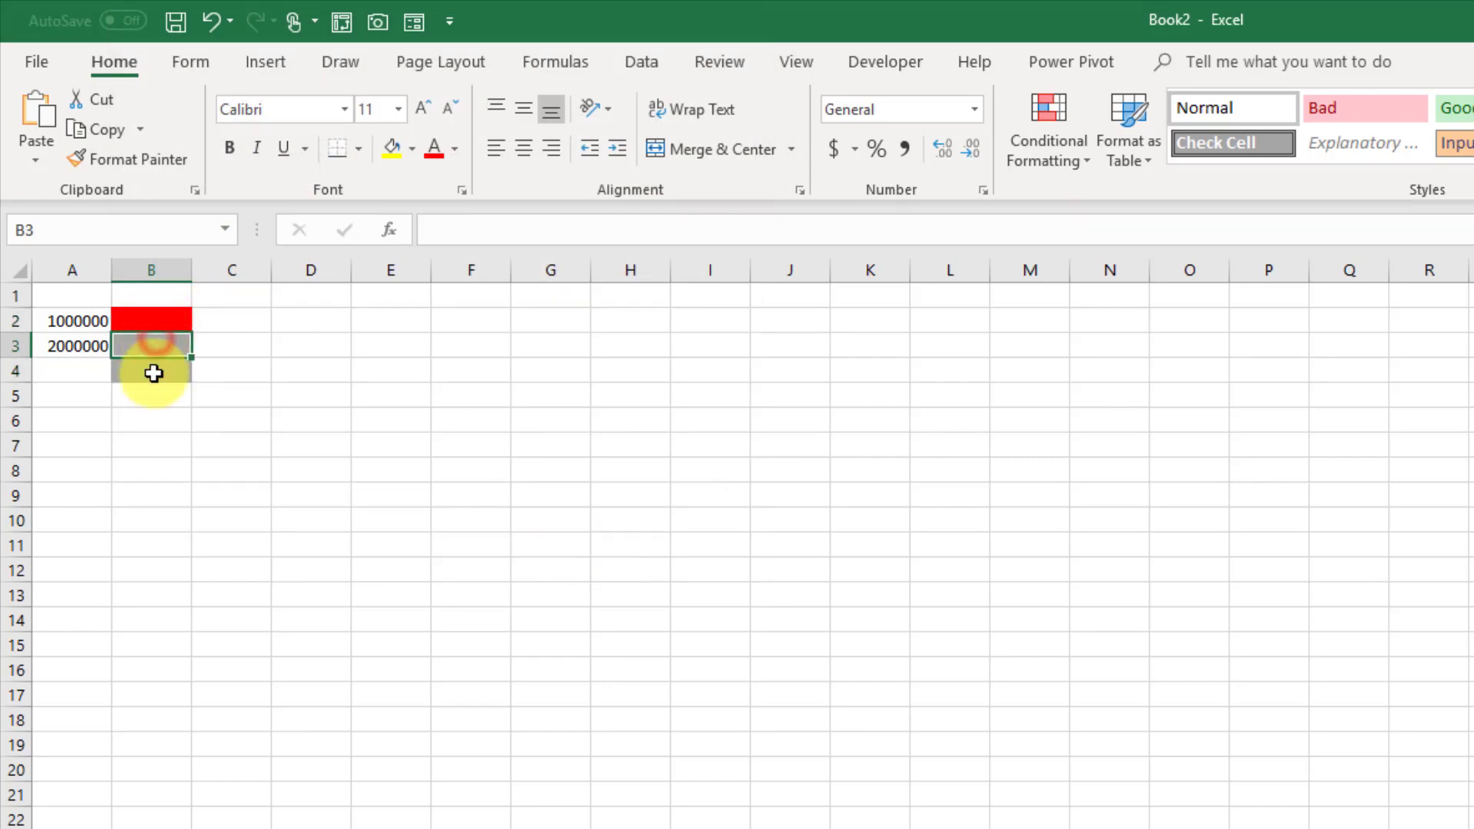
pyautogui.click(154, 373)
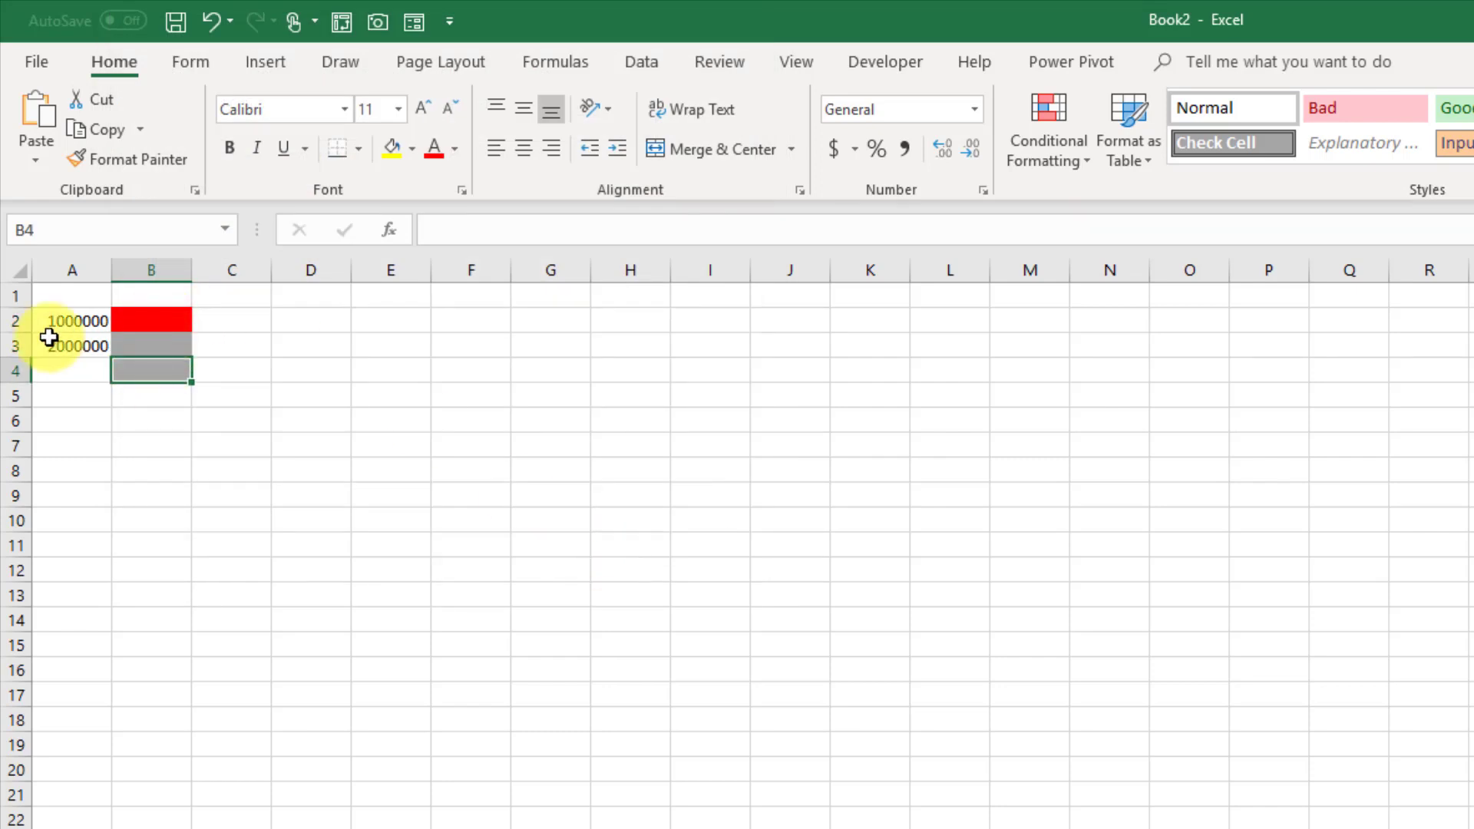
# - Make rows 2–4 taller and widen column B to about 13.29
pyautogui.moveTo(11, 321); pyautogui.dragTo(14, 381)
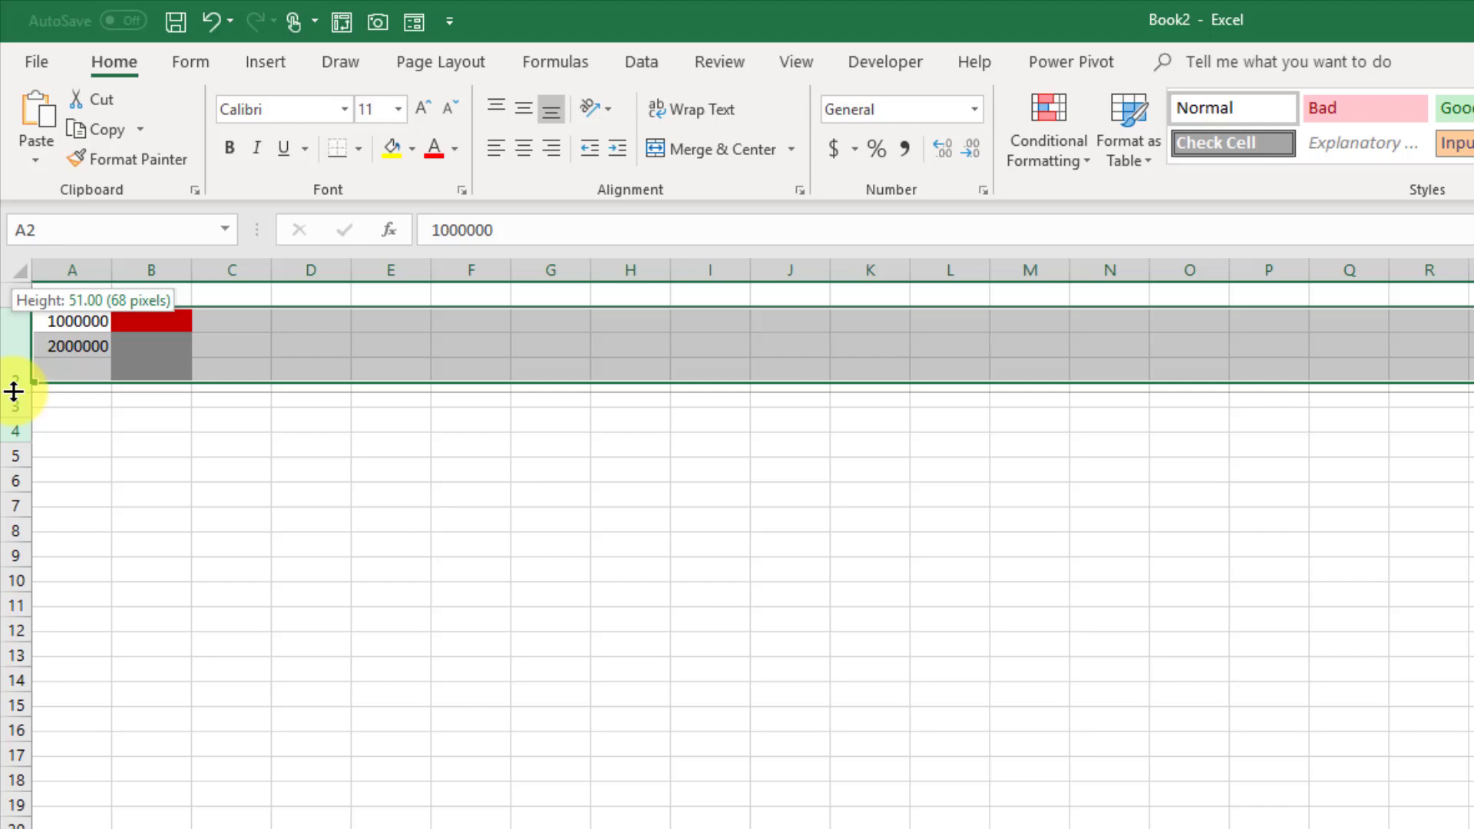
pyautogui.moveTo(14, 392); pyautogui.dragTo(14, 398)
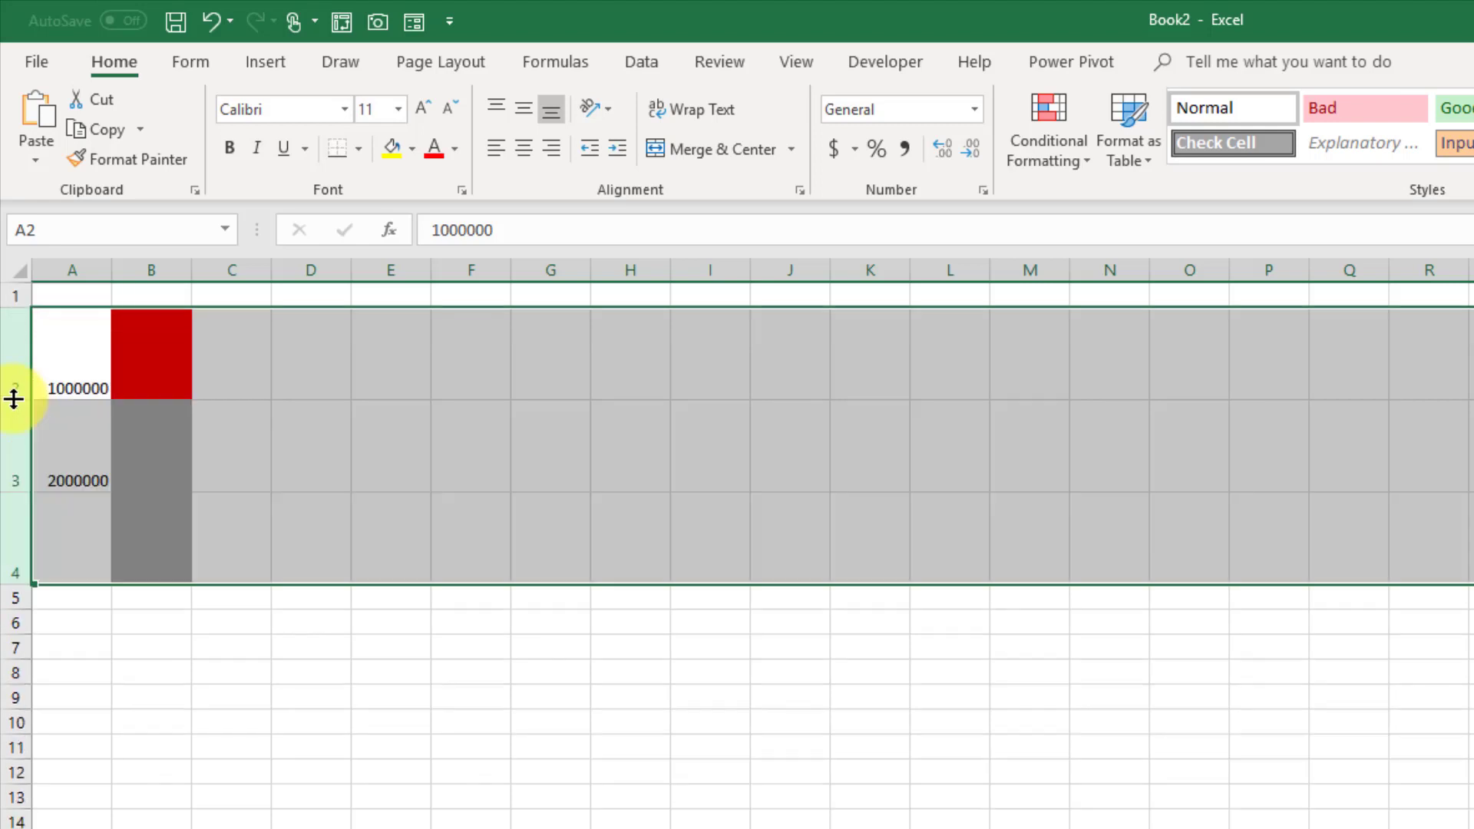
pyautogui.click(173, 269)
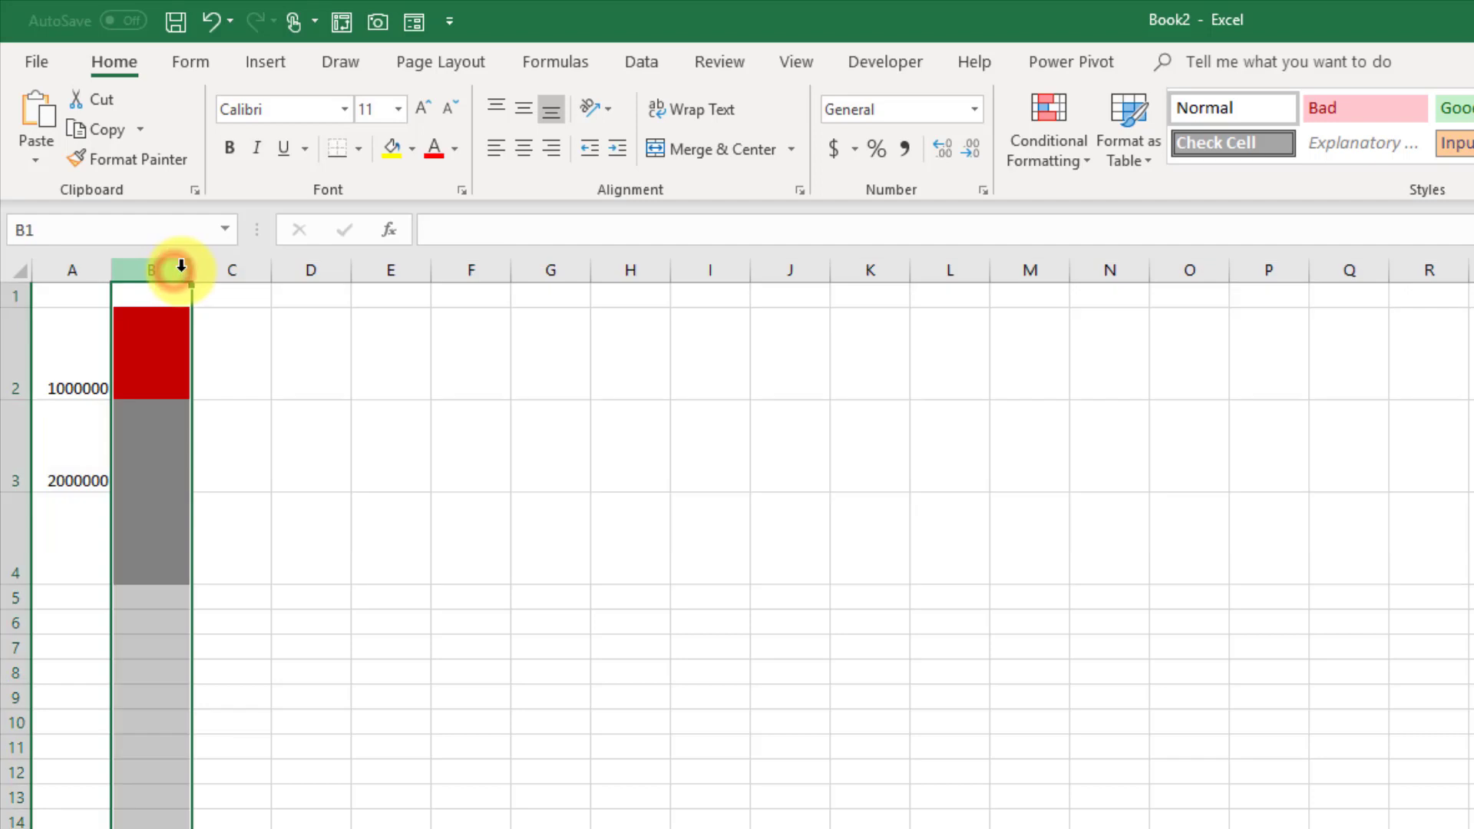
pyautogui.moveTo(187, 270); pyautogui.dragTo(221, 286)
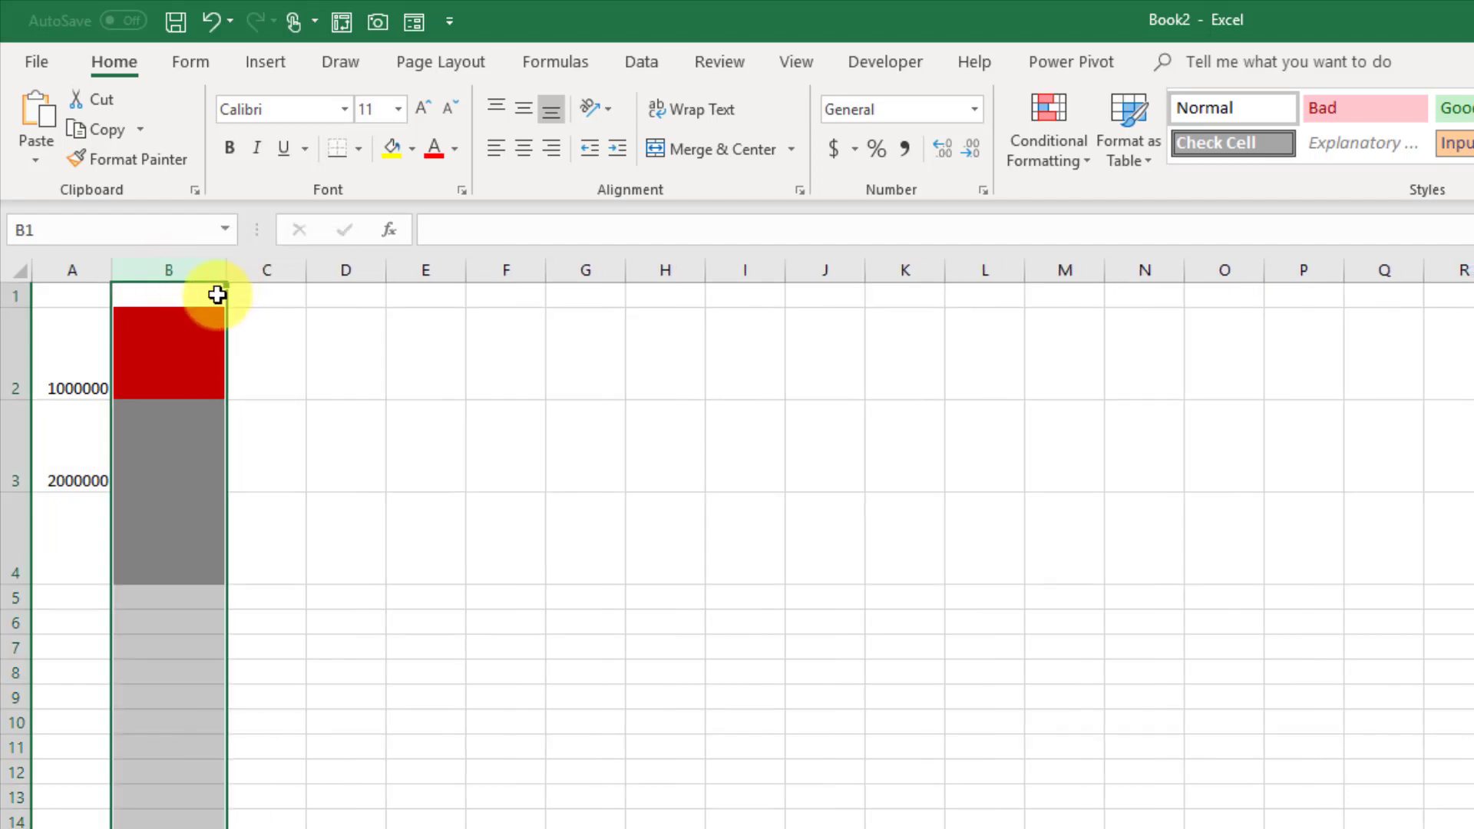
pyautogui.moveTo(187, 335); pyautogui.dragTo(185, 566)
# - Copy Sheet2's B2:B4 and paste it onto Sheet1 as a Linked Picture
pyautogui.hotkey('ctrl', 'c')
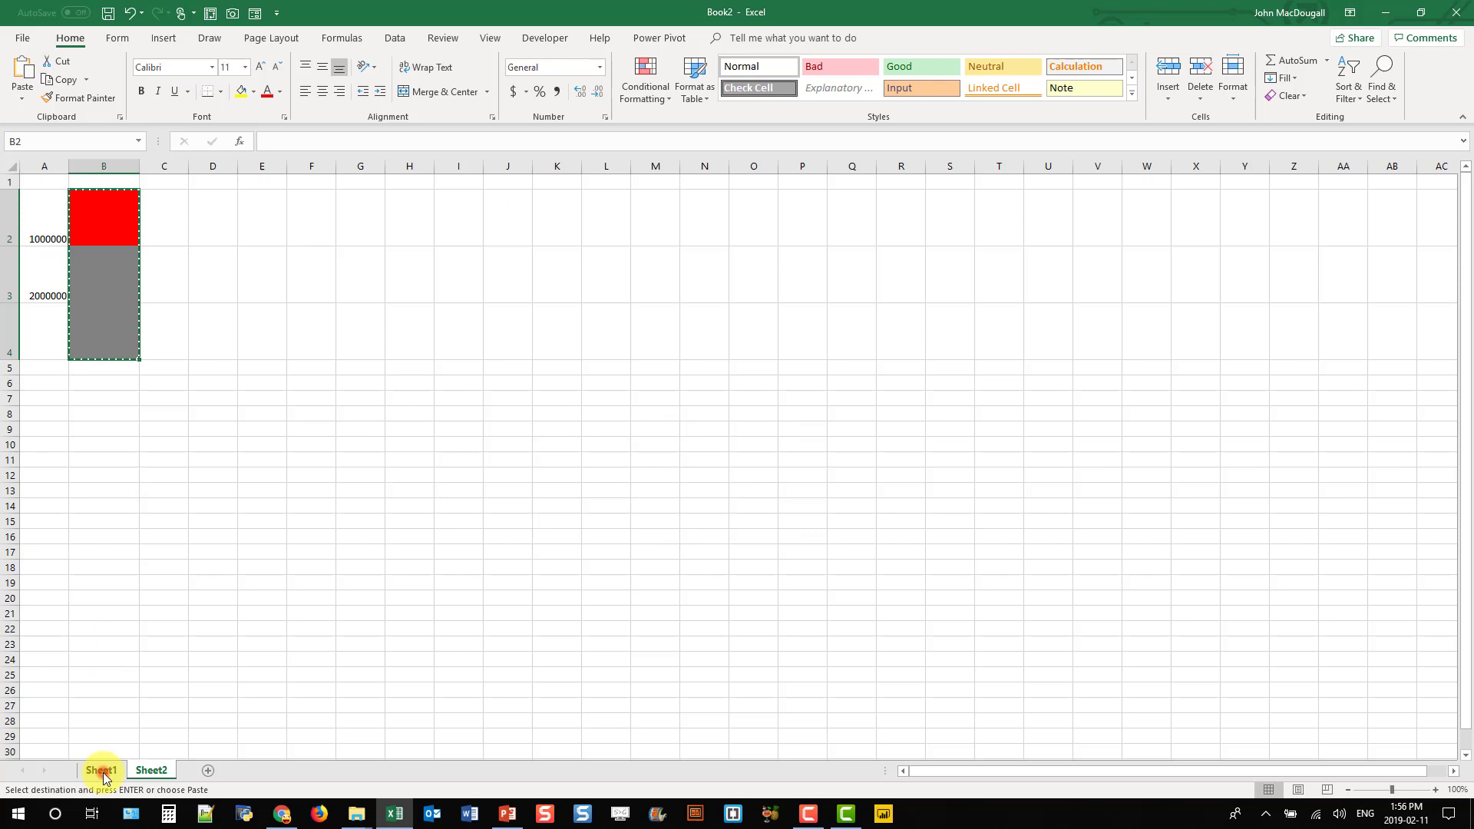
pyautogui.click(101, 772)
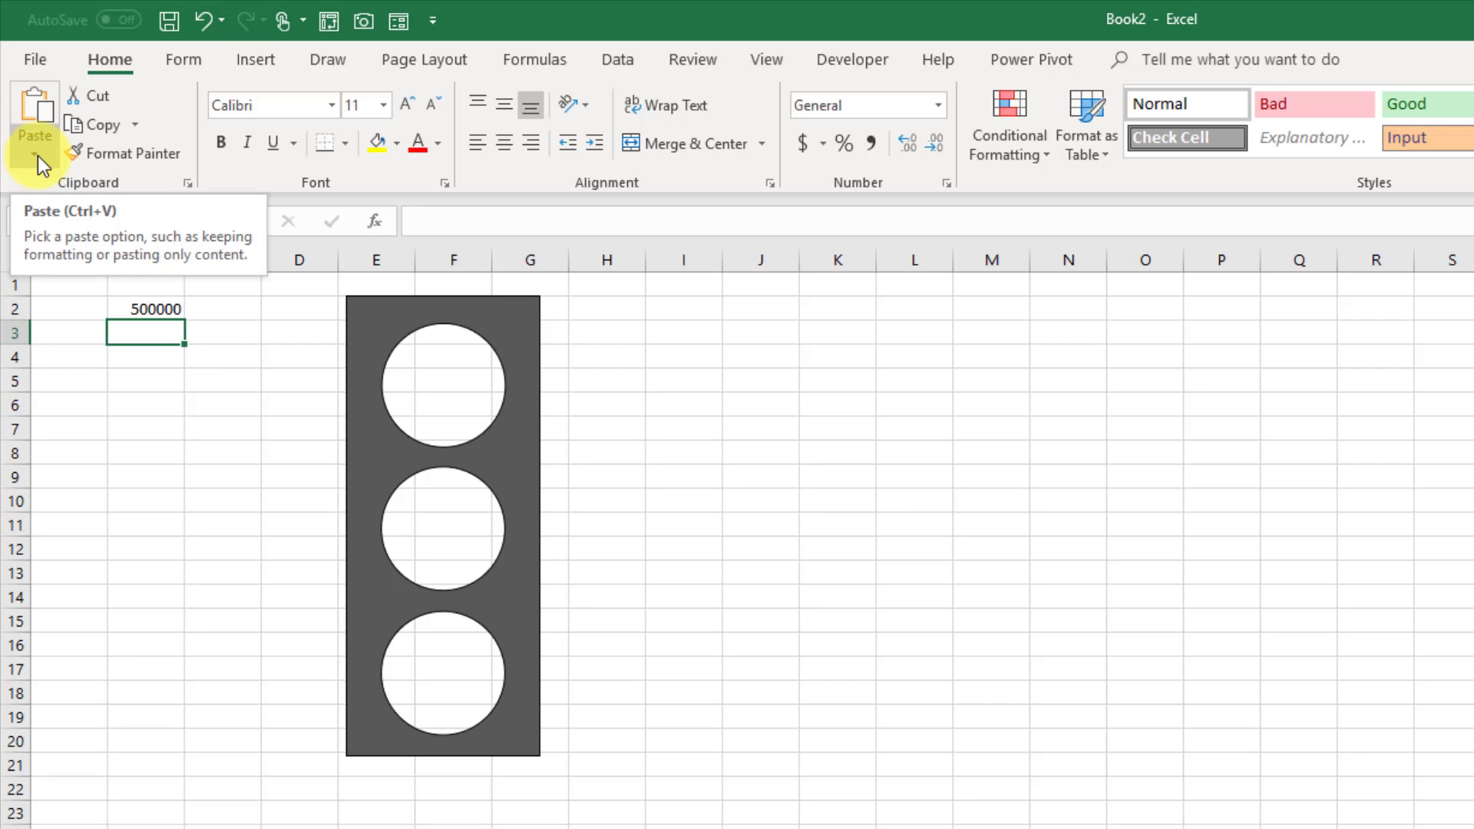
pyautogui.click(37, 156)
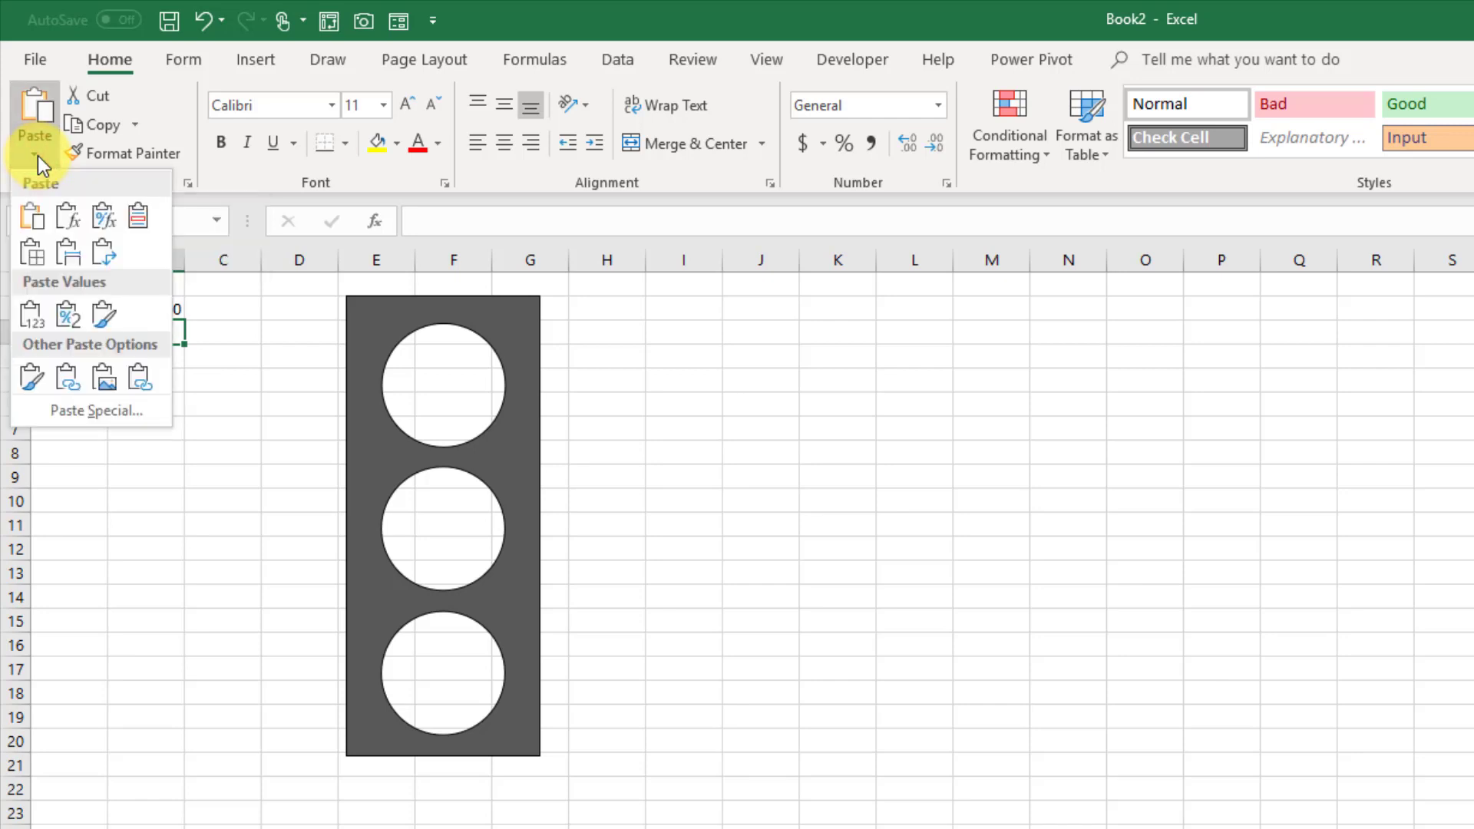
pyautogui.click(144, 383)
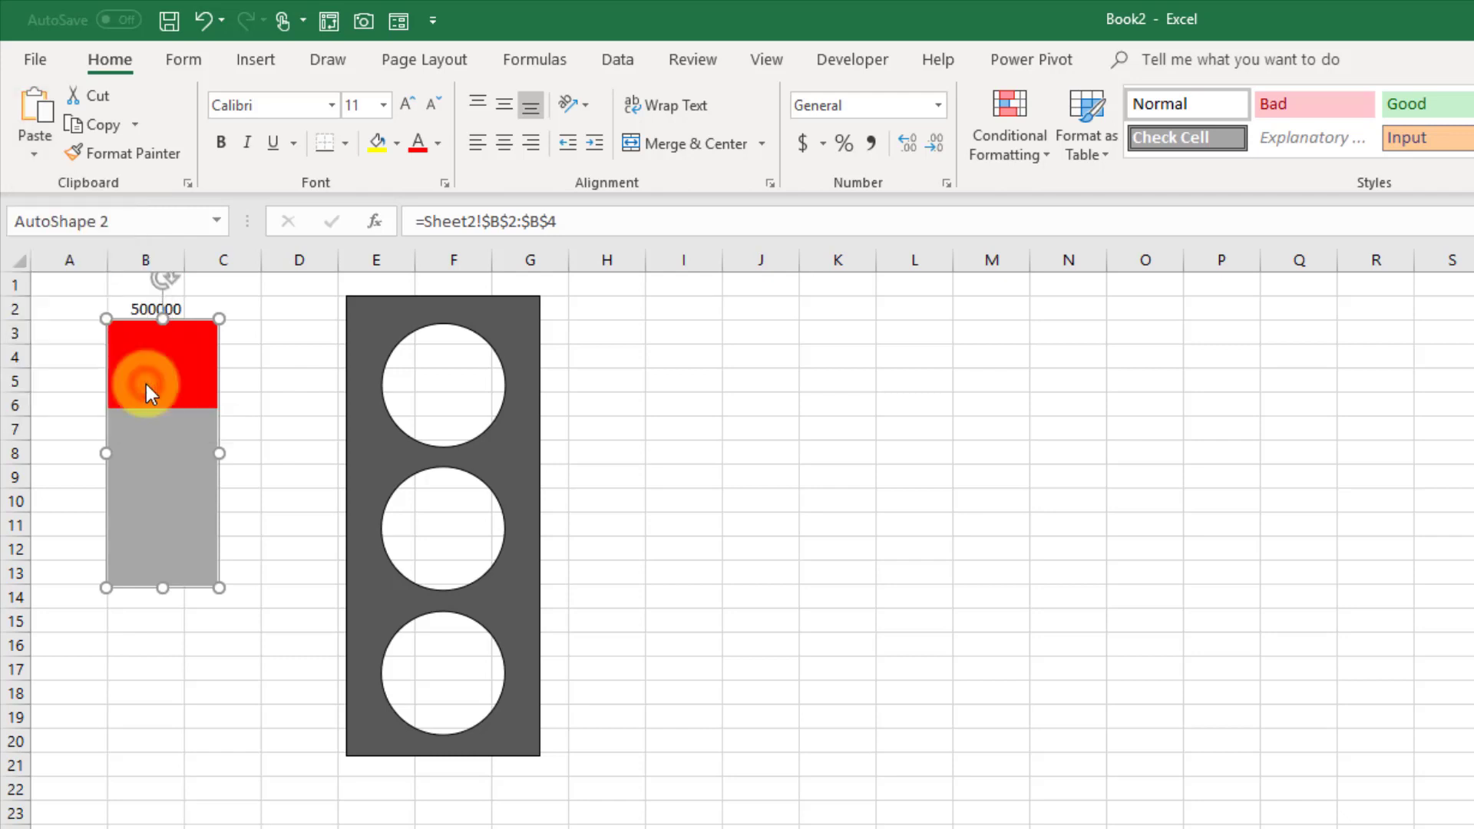
# - Move the linked picture onto the traffic light and enlarge it proportionally to fill the housing
pyautogui.moveTo(224, 461); pyautogui.dragTo(387, 543)
pyautogui.press('shift')
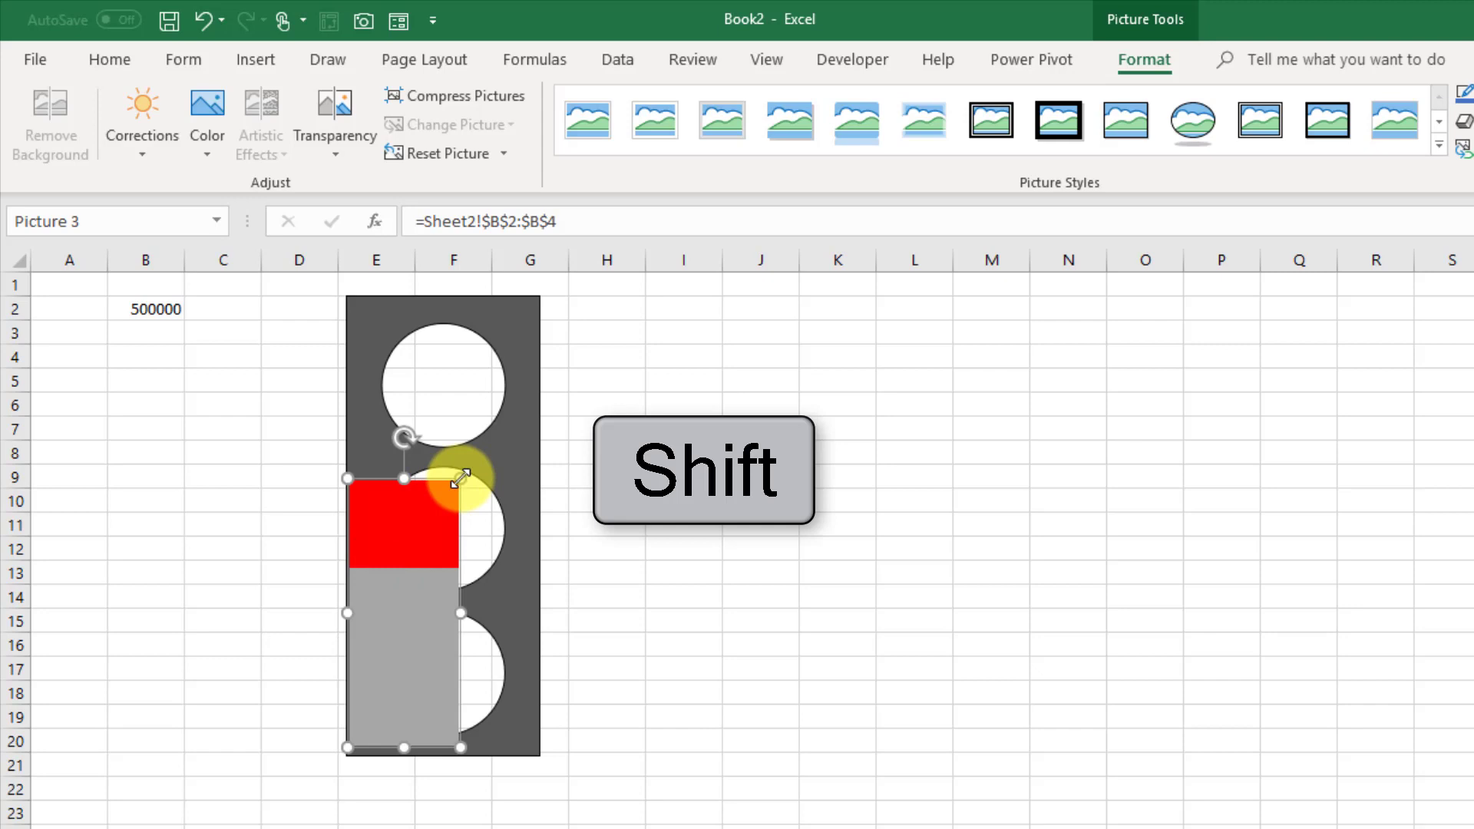
pyautogui.moveTo(460, 479); pyautogui.dragTo(530, 332)
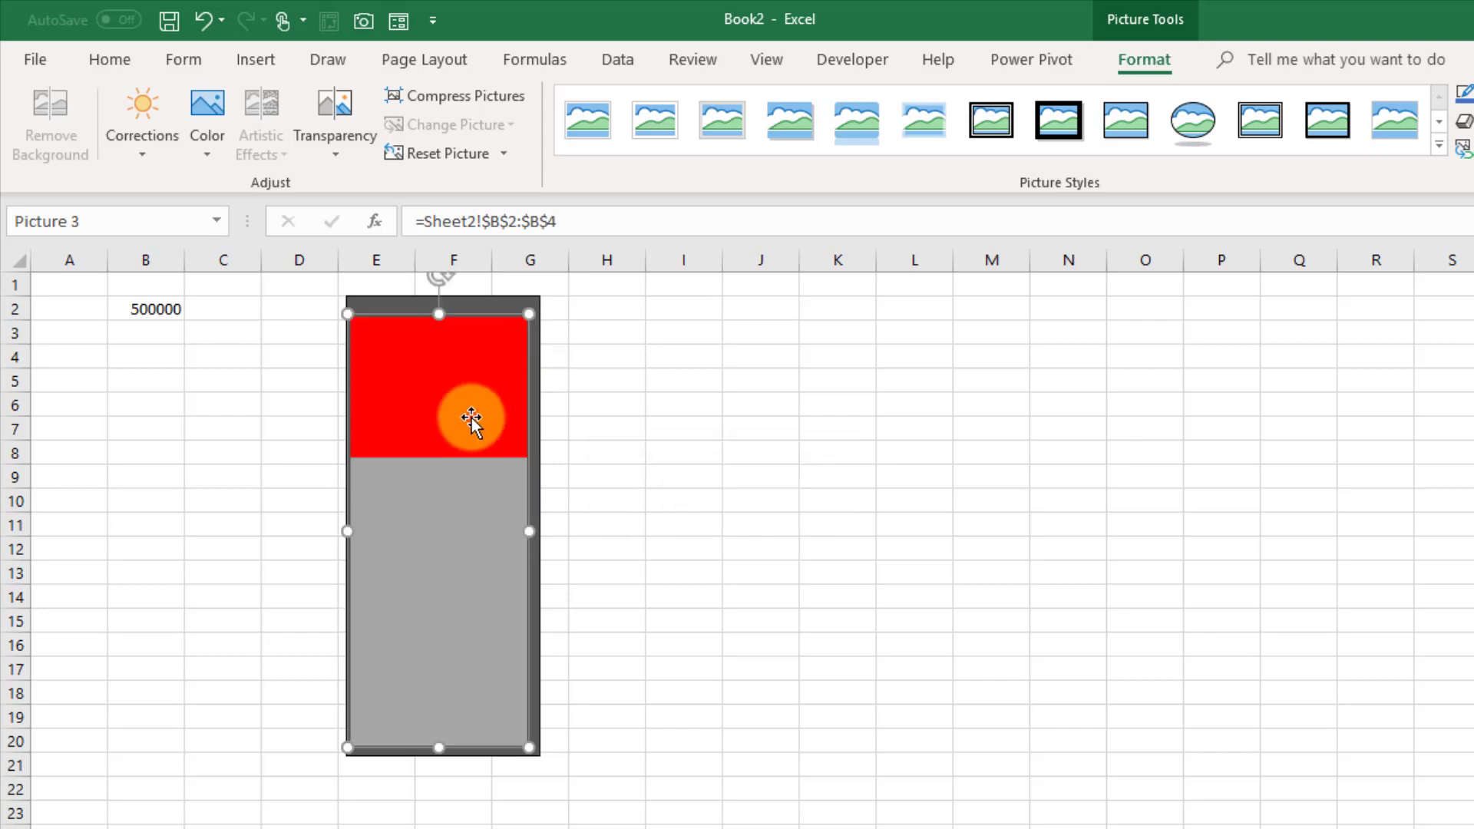
pyautogui.moveTo(477, 418)
pyautogui.mouseDown()
pyautogui.moveTo(580, 416)
pyautogui.moveTo(480, 412)
pyautogui.mouseUp()
# - Align the linked picture to the traffic-light shape using Align Center and Align Middle
pyautogui.keyDown('shift'); pyautogui.click(497, 307); pyautogui.keyUp('shift')
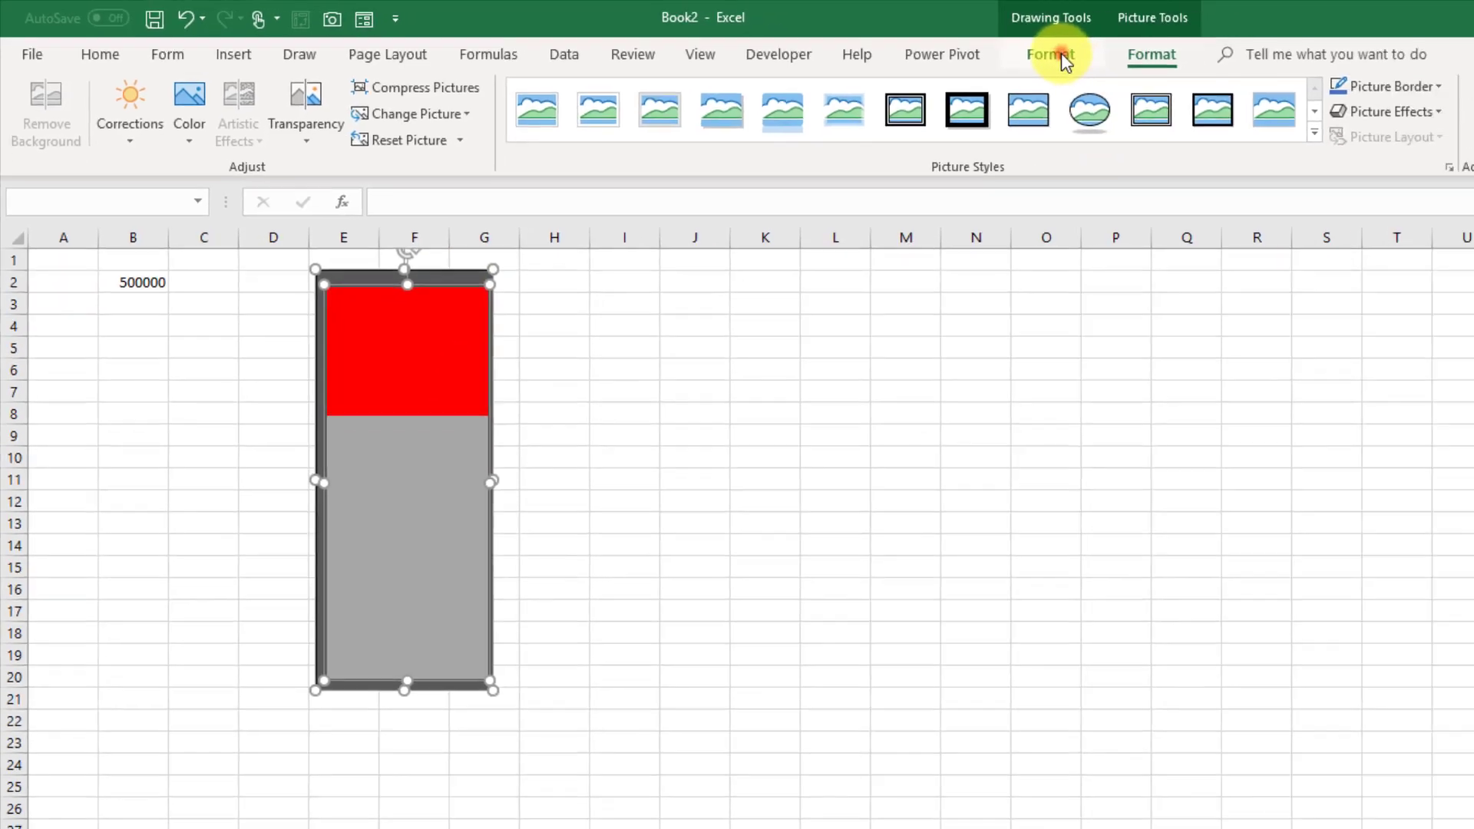
pyautogui.click(1061, 53)
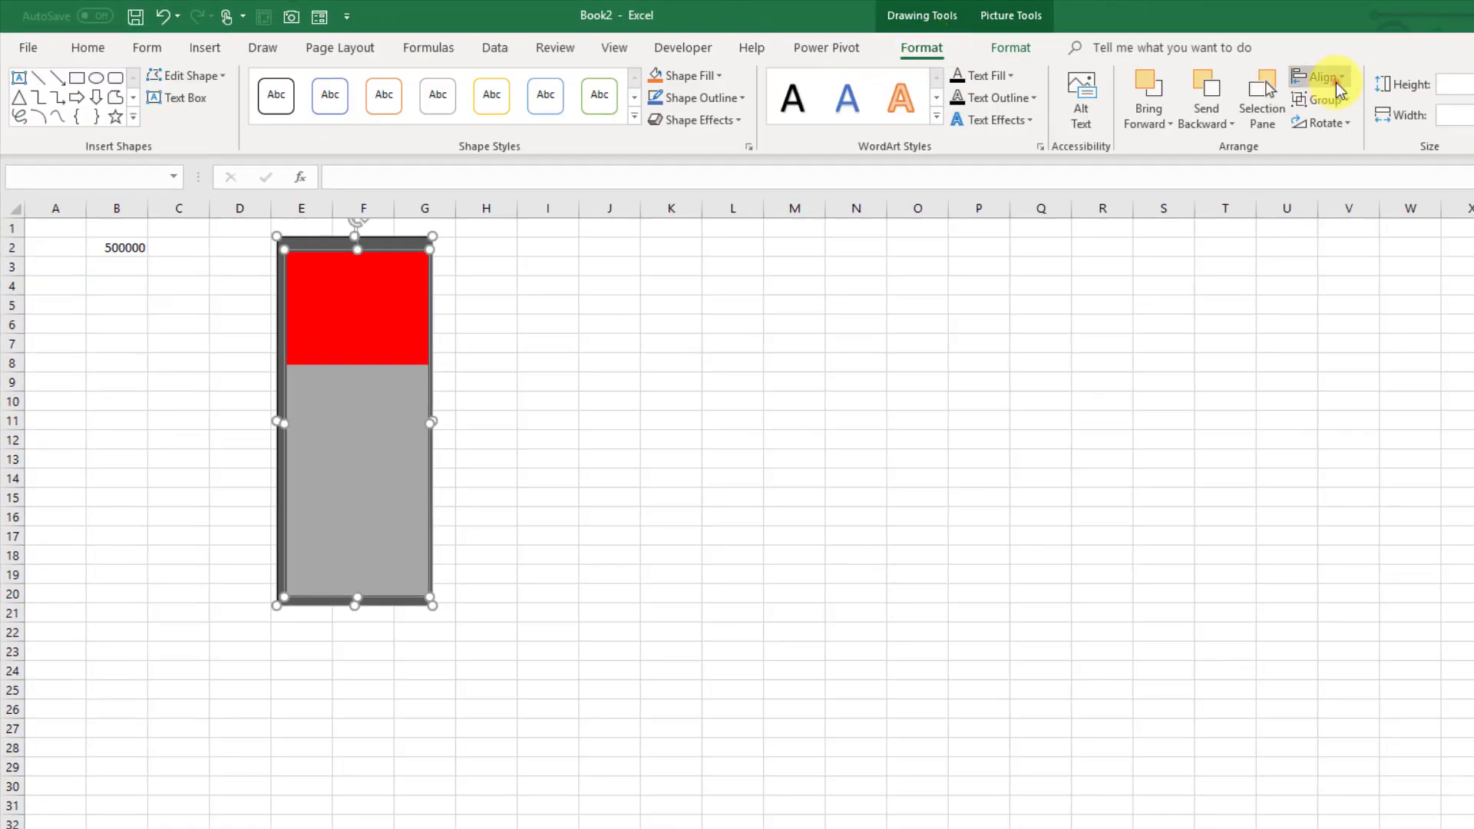
pyautogui.click(1336, 81)
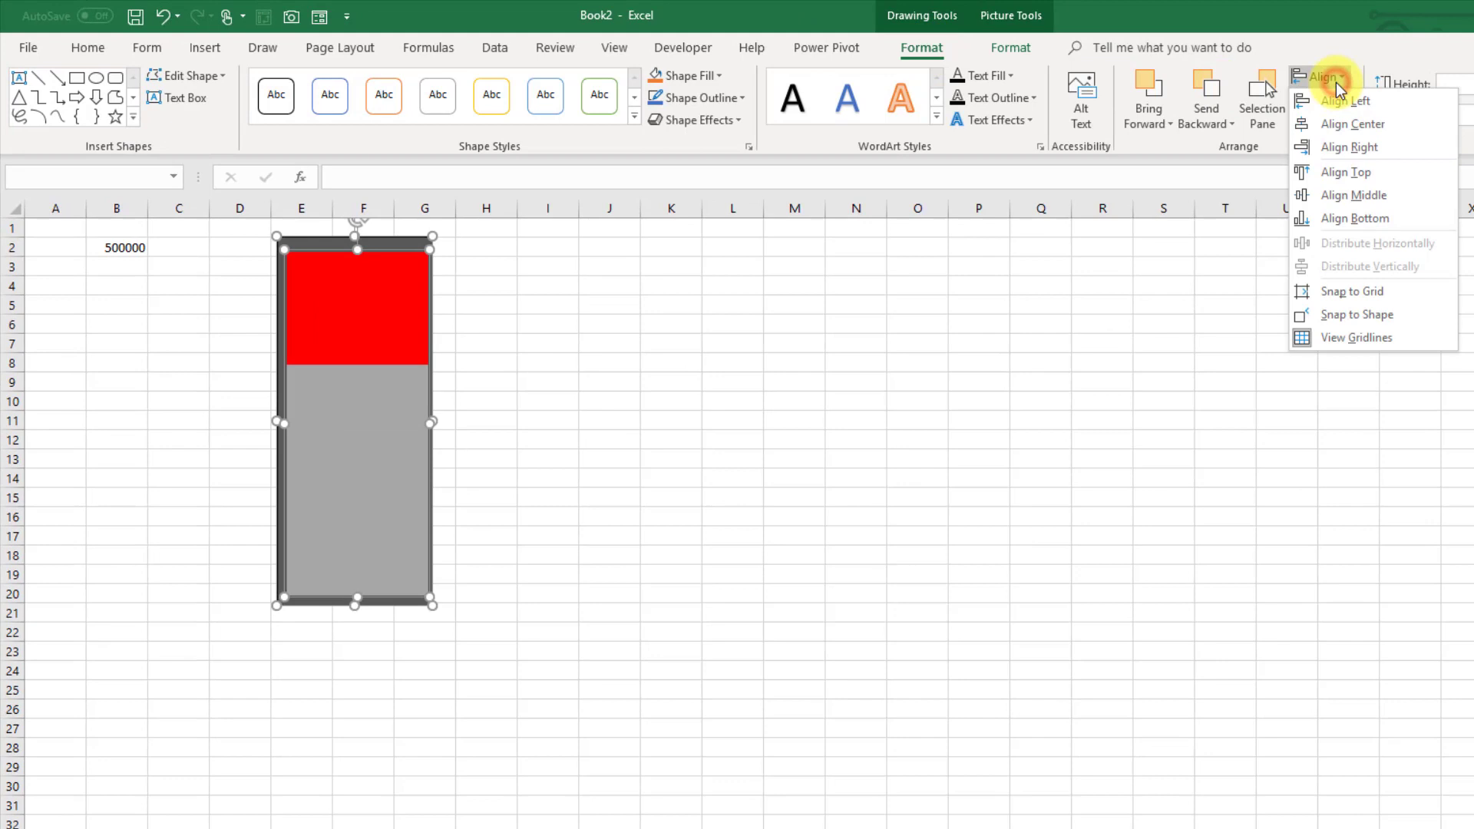
pyautogui.click(1337, 123)
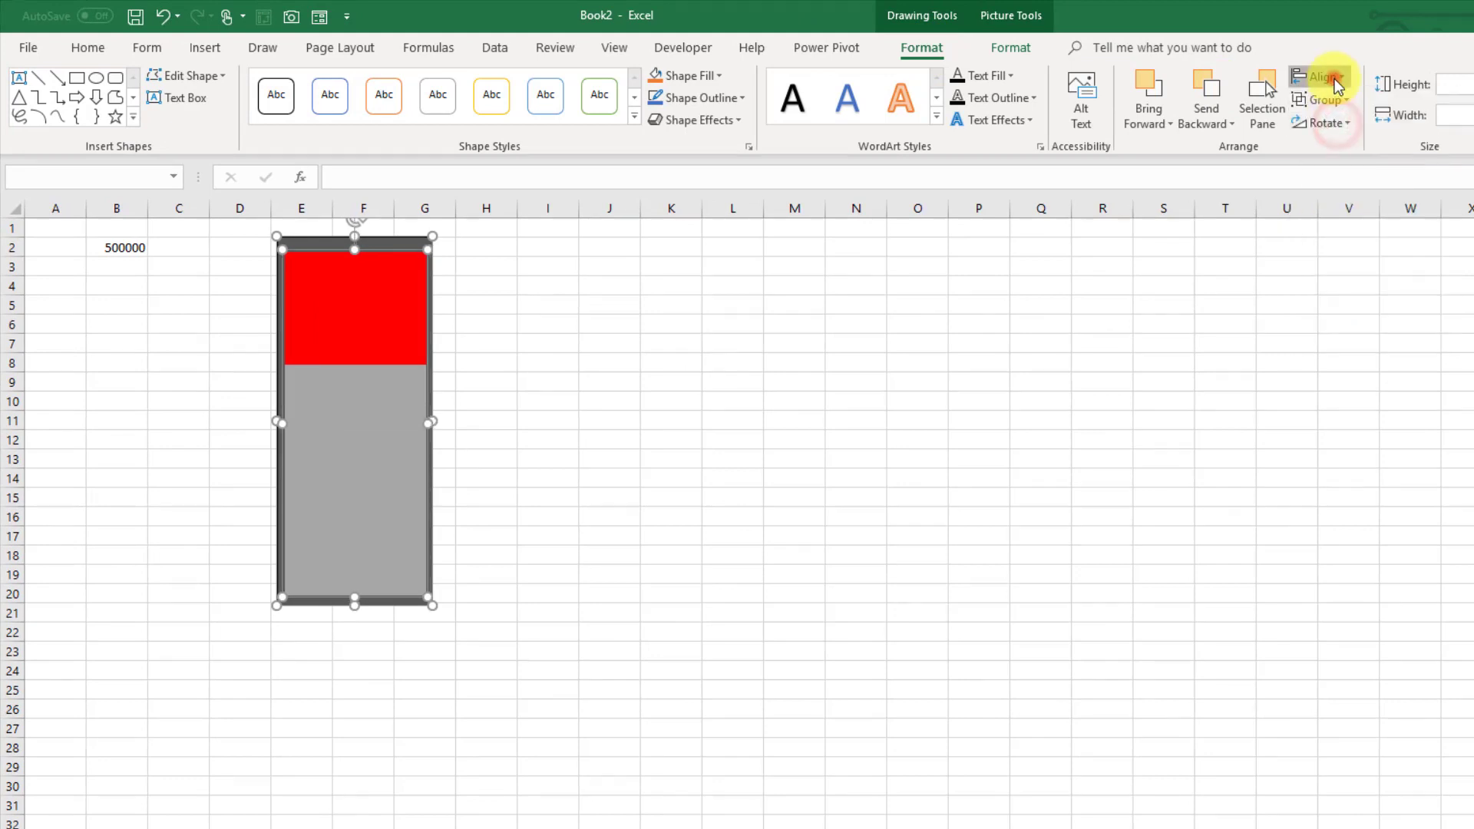
pyautogui.click(1325, 77)
pyautogui.click(1336, 198)
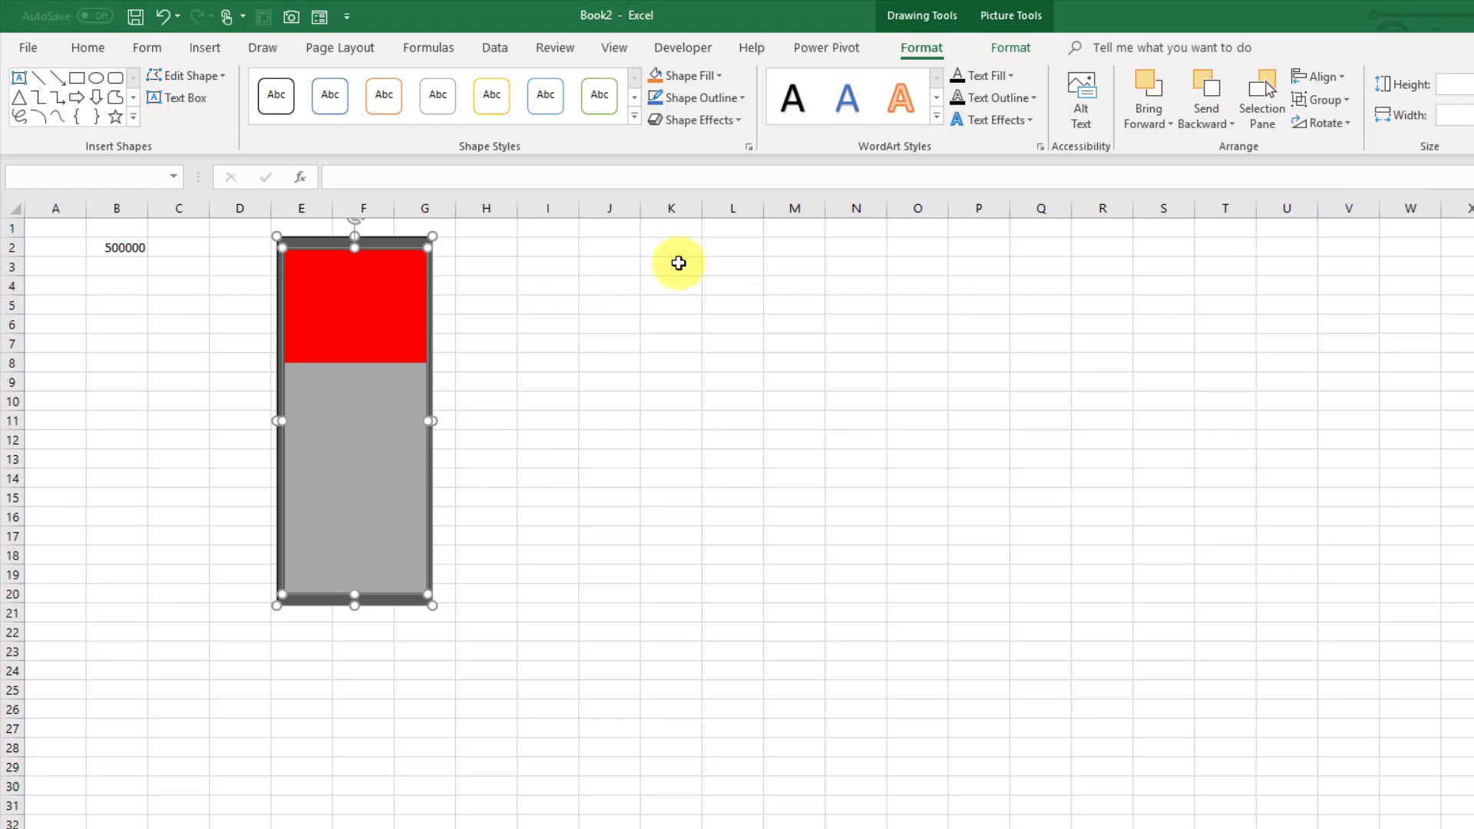
pyautogui.click(481, 320)
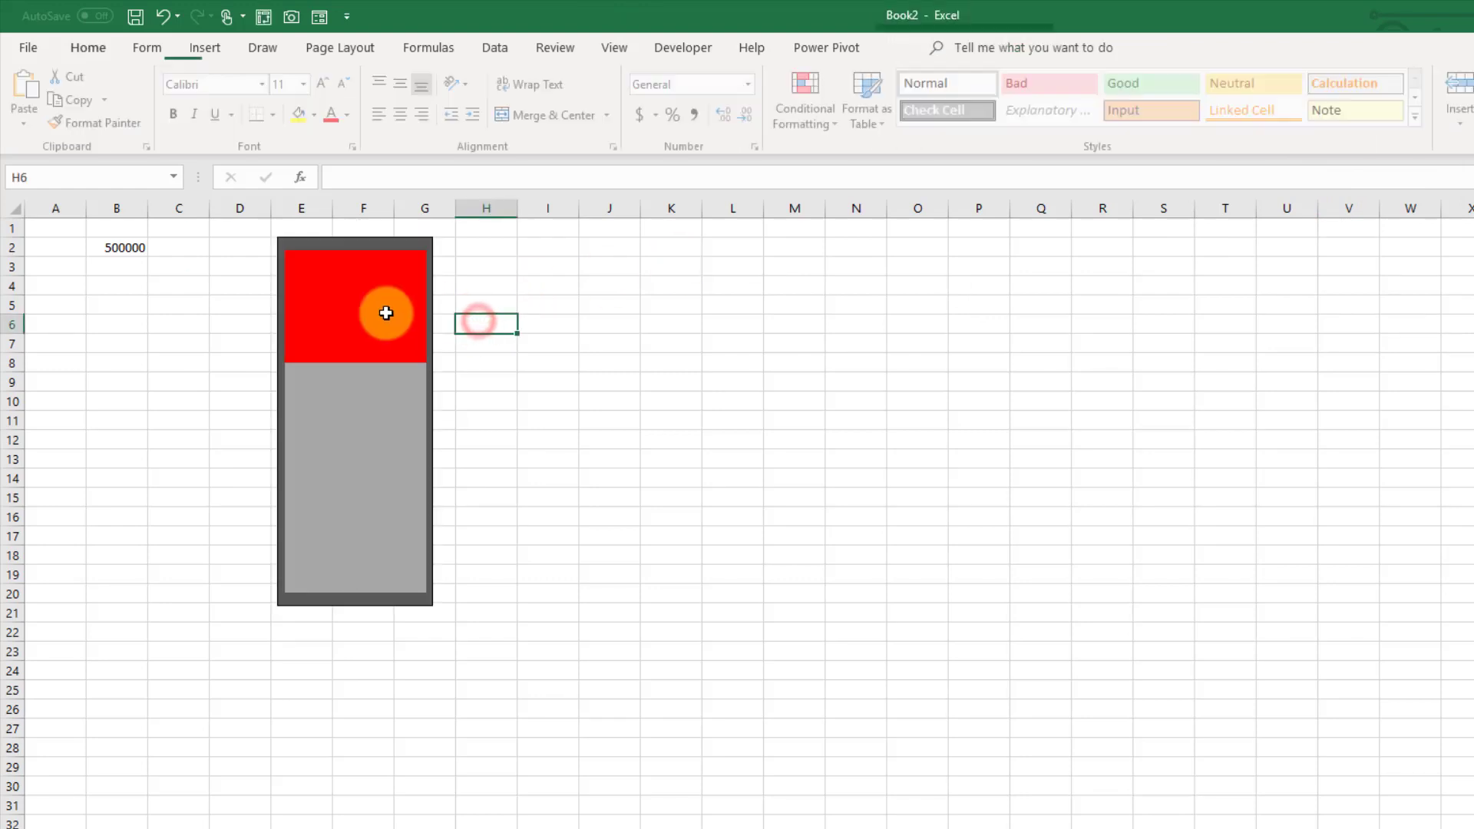
# - Send the linked picture to the back, behind the traffic-light shape
pyautogui.click(385, 312)
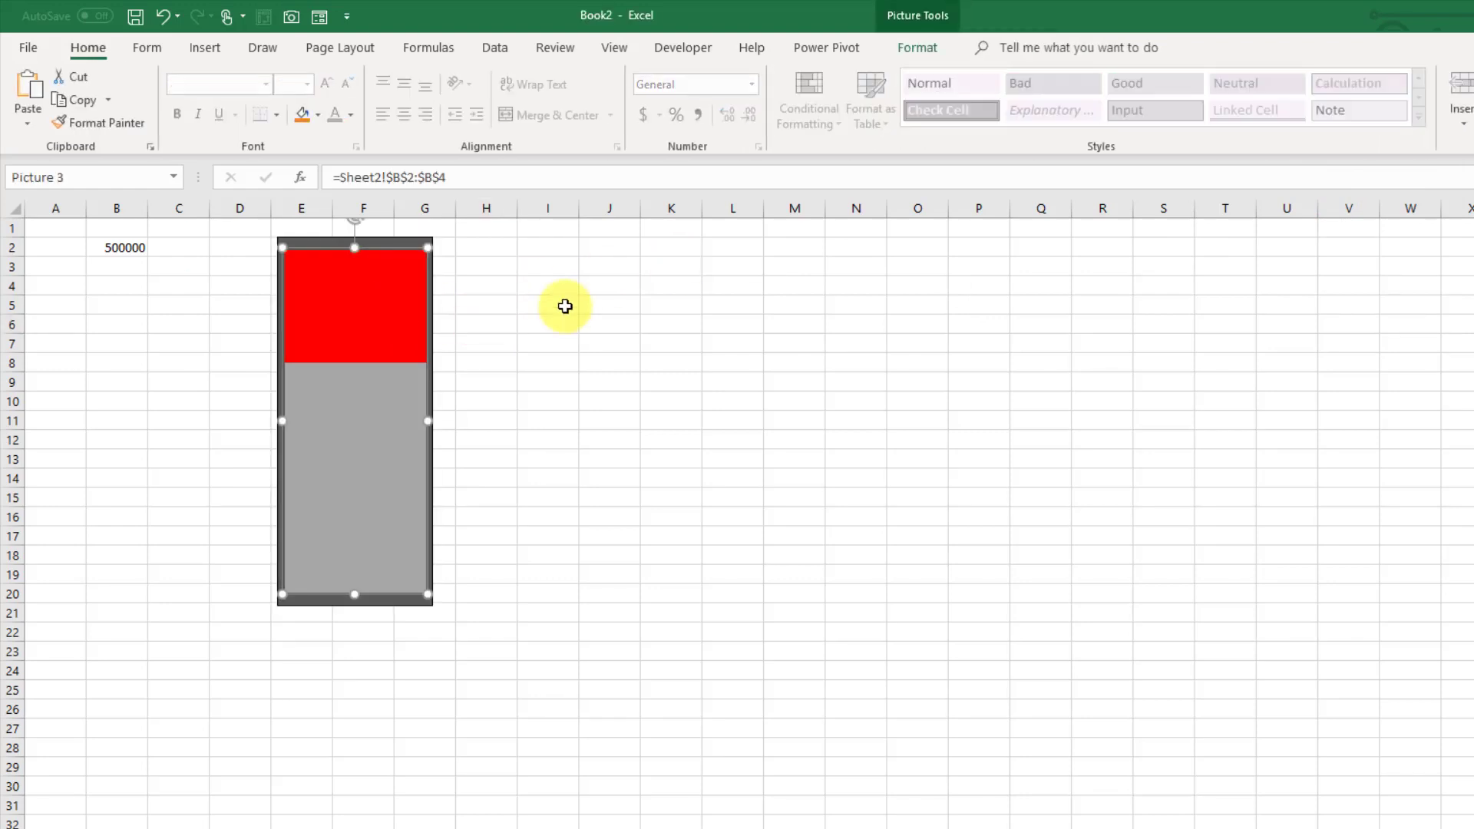
pyautogui.click(929, 52)
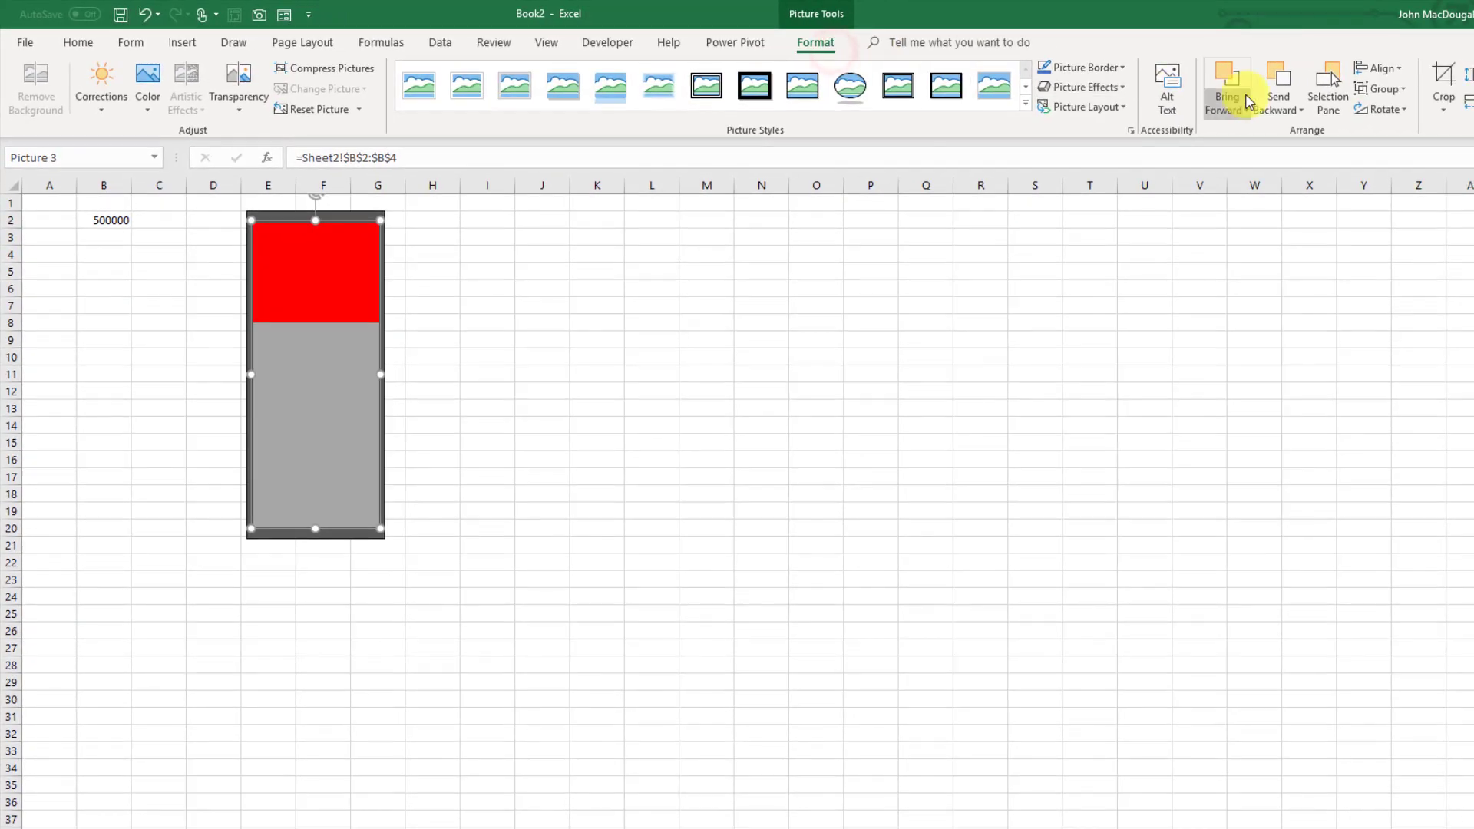
pyautogui.click(1295, 111)
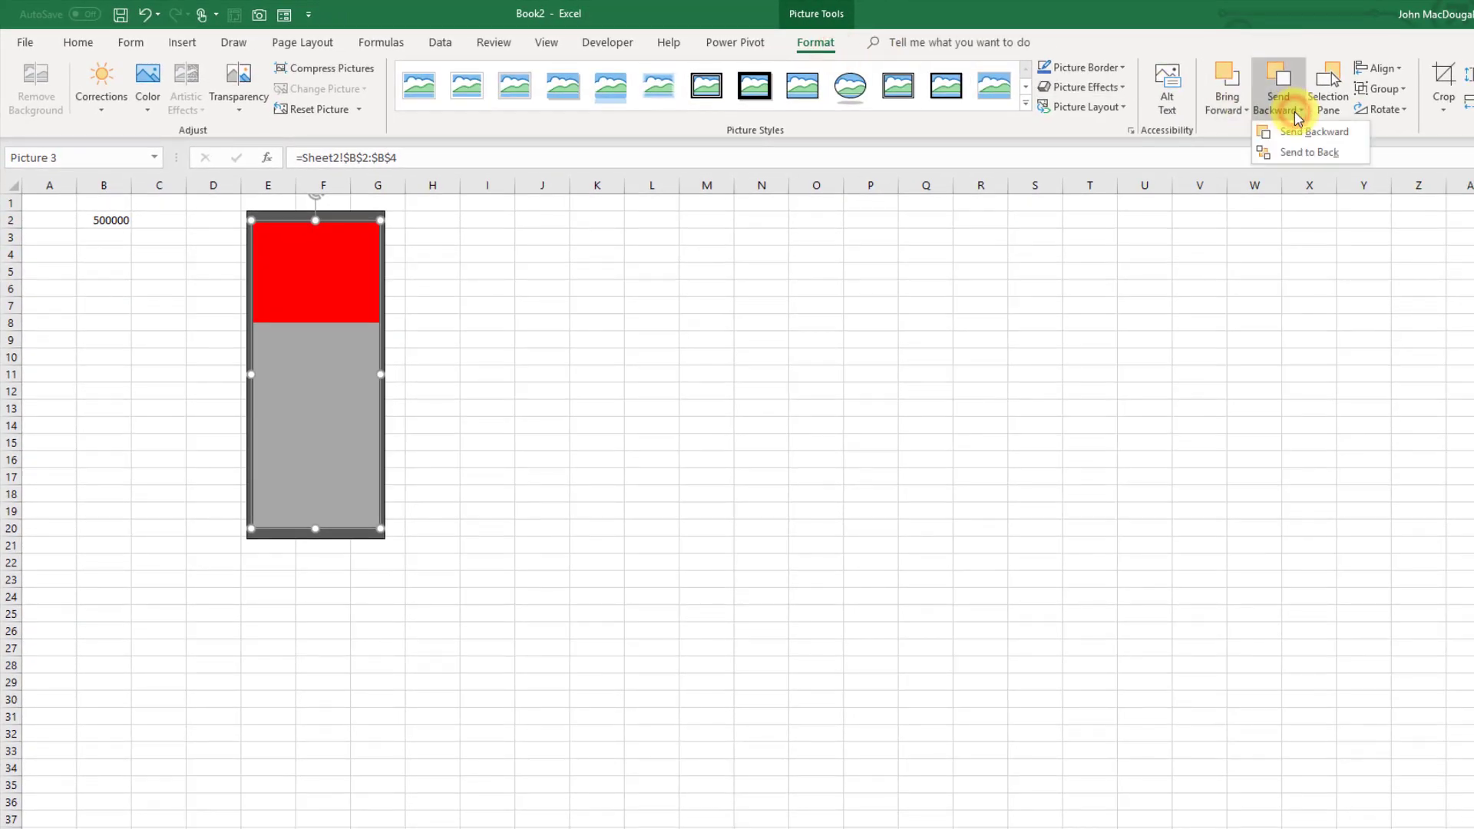
pyautogui.click(1299, 154)
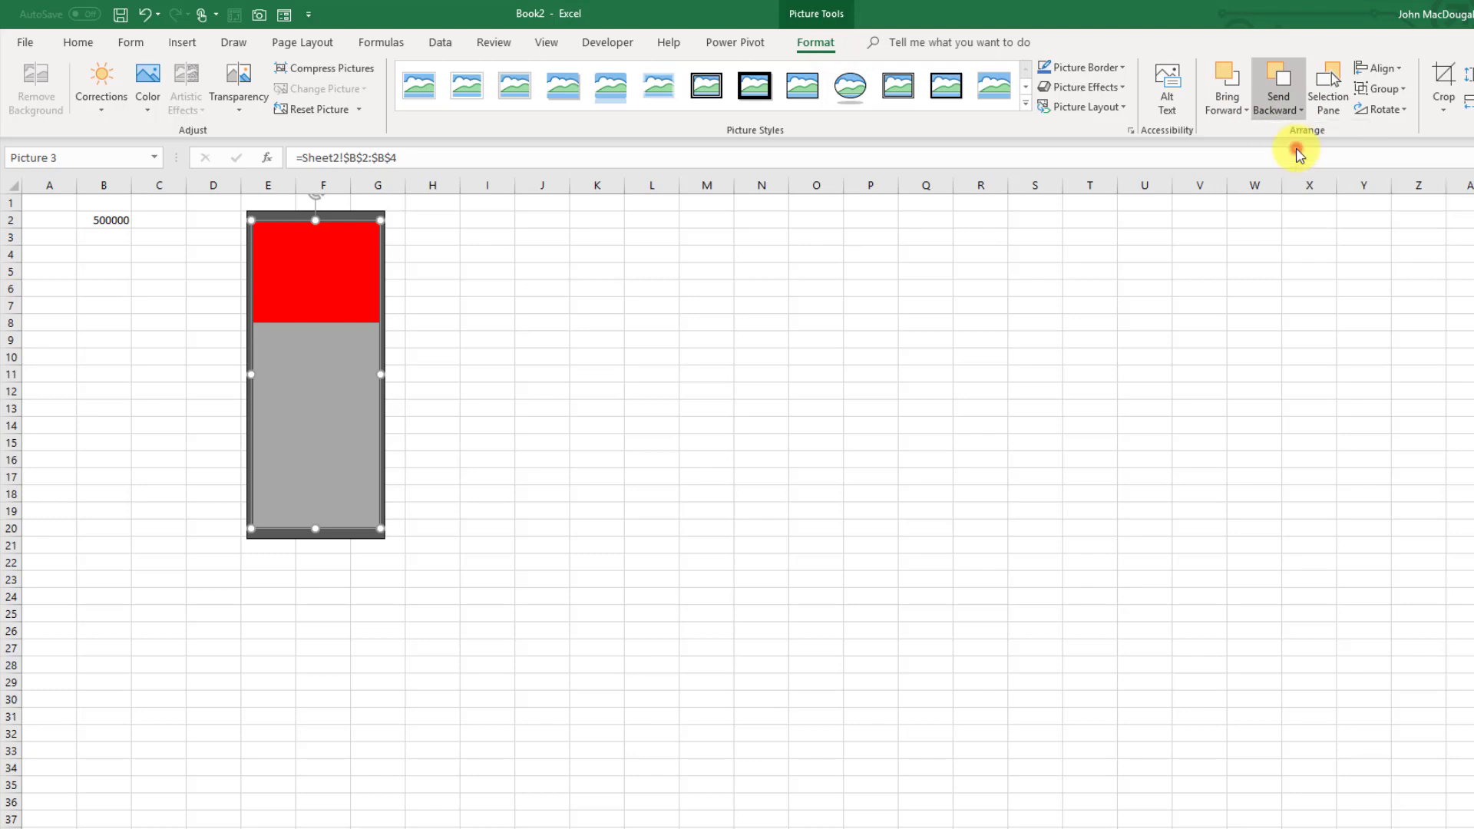
# - Group the picture with the traffic-light shape and shrink the group to roughly columns D–E, rows 2–15
pyautogui.keyDown('ctrl'); pyautogui.click(356, 220); pyautogui.keyUp('ctrl')
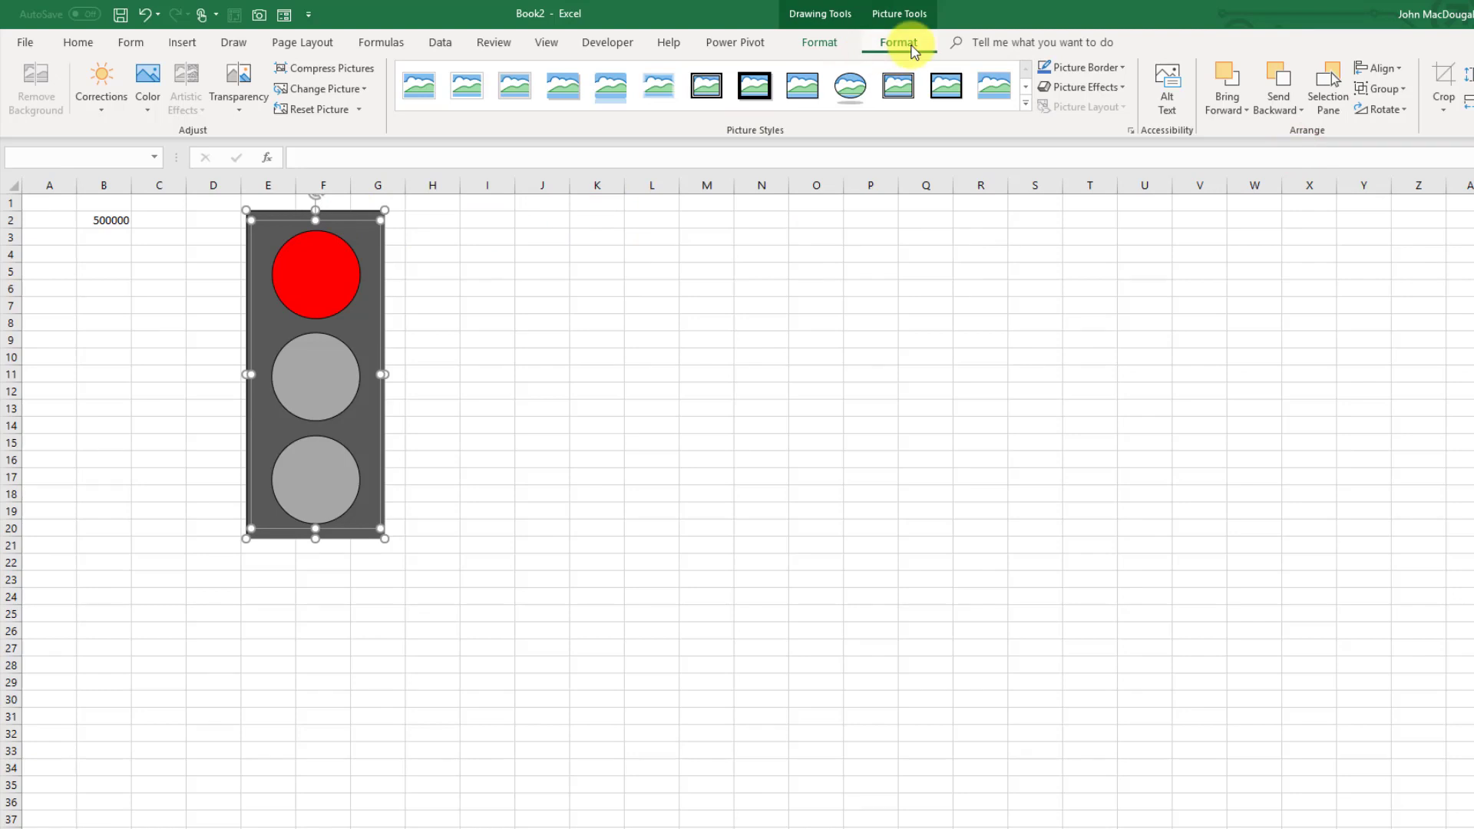
pyautogui.click(1384, 89)
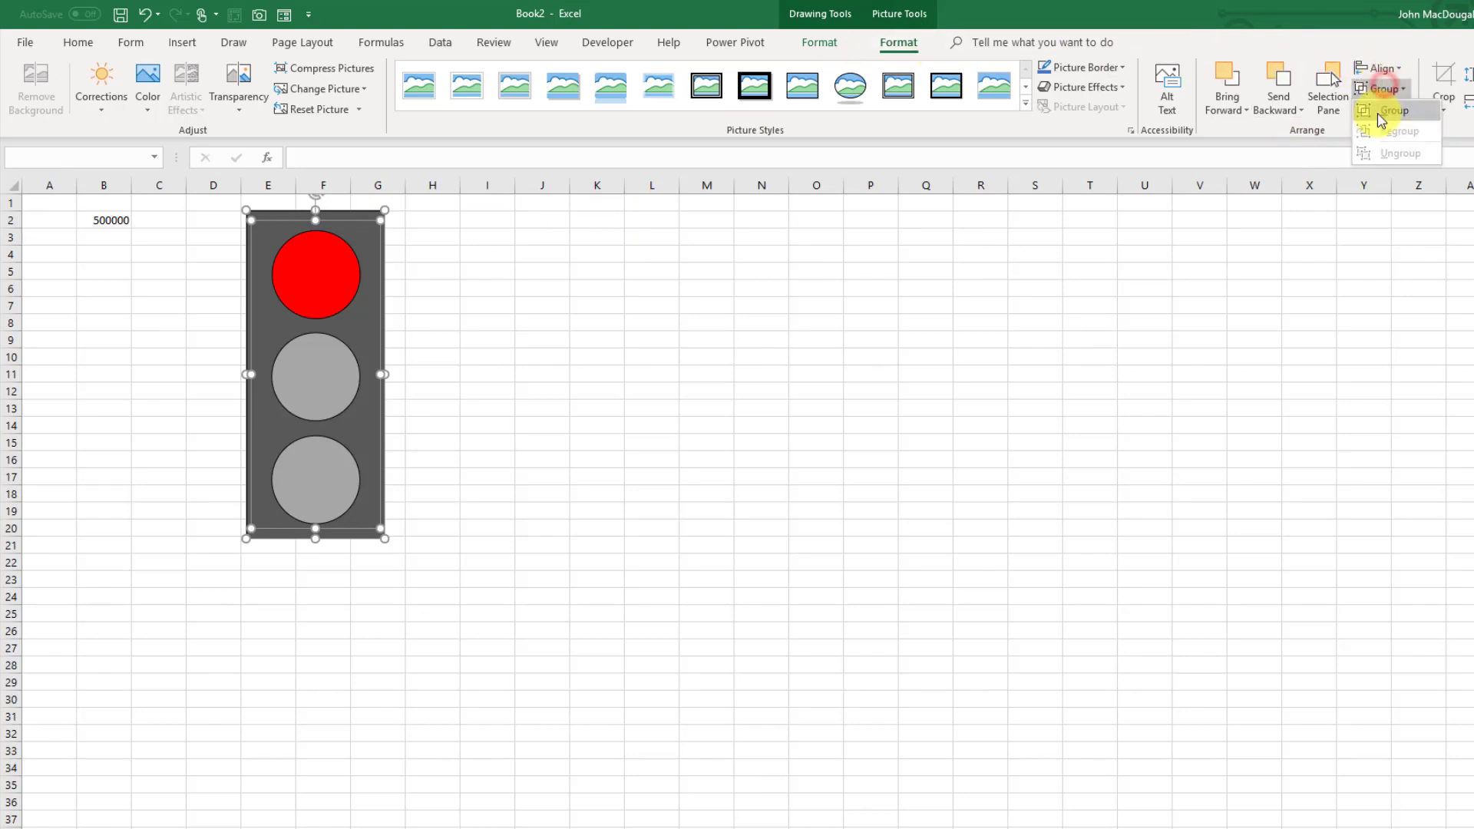
pyautogui.click(1382, 115)
pyautogui.click(347, 214)
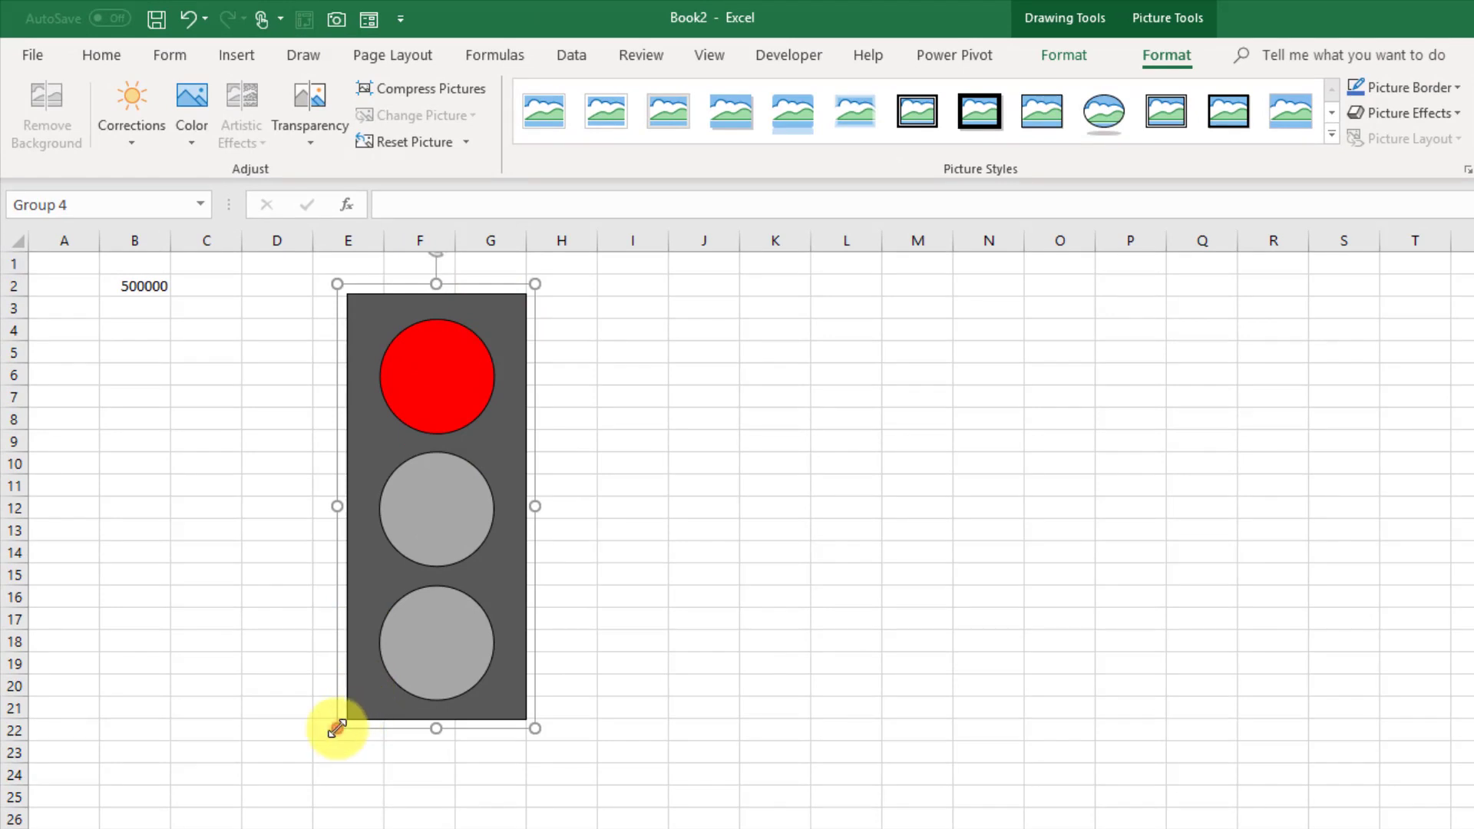
pyautogui.moveTo(337, 728); pyautogui.dragTo(428, 583)
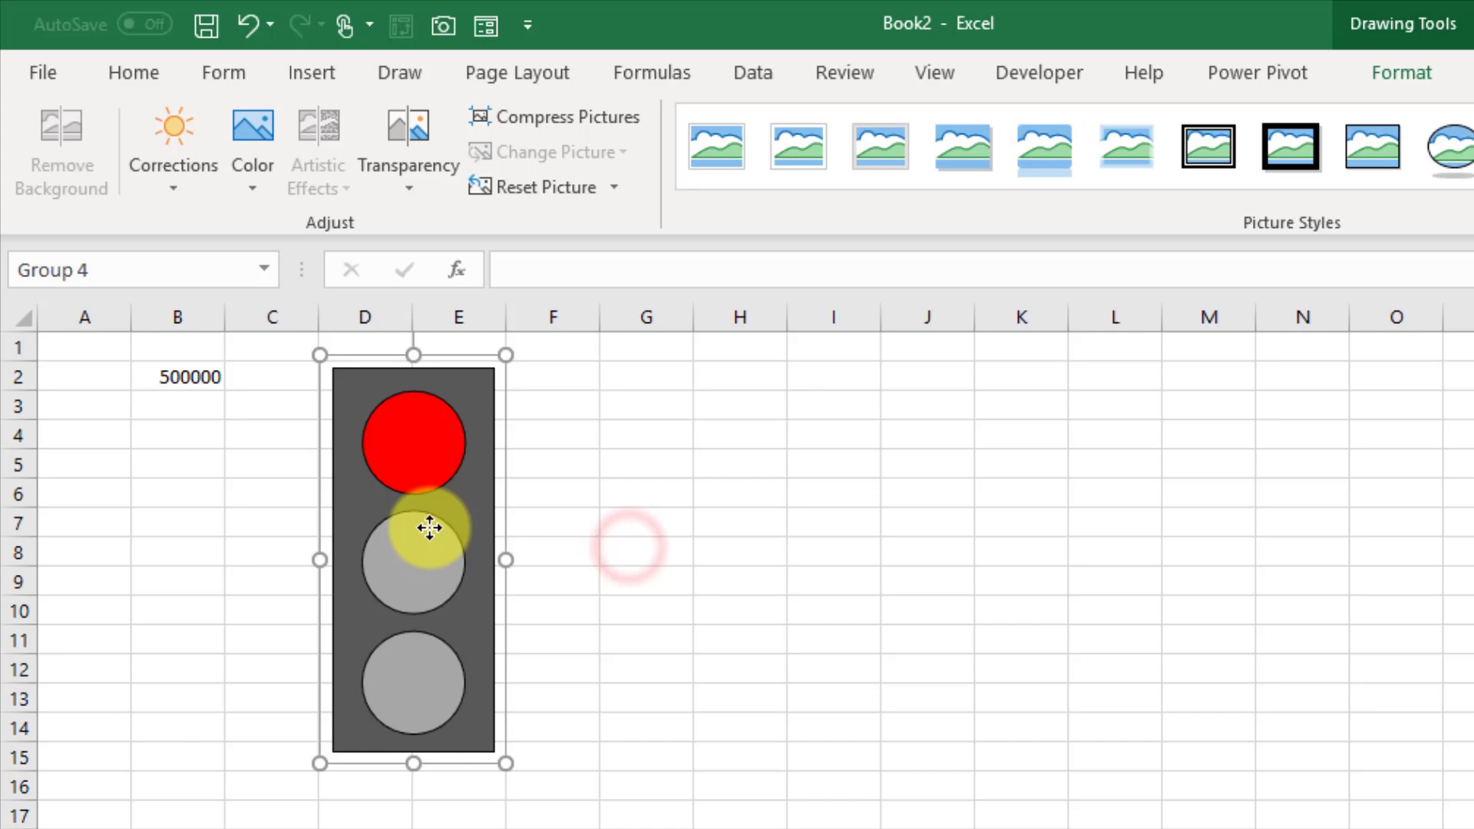
pyautogui.click(217, 373)
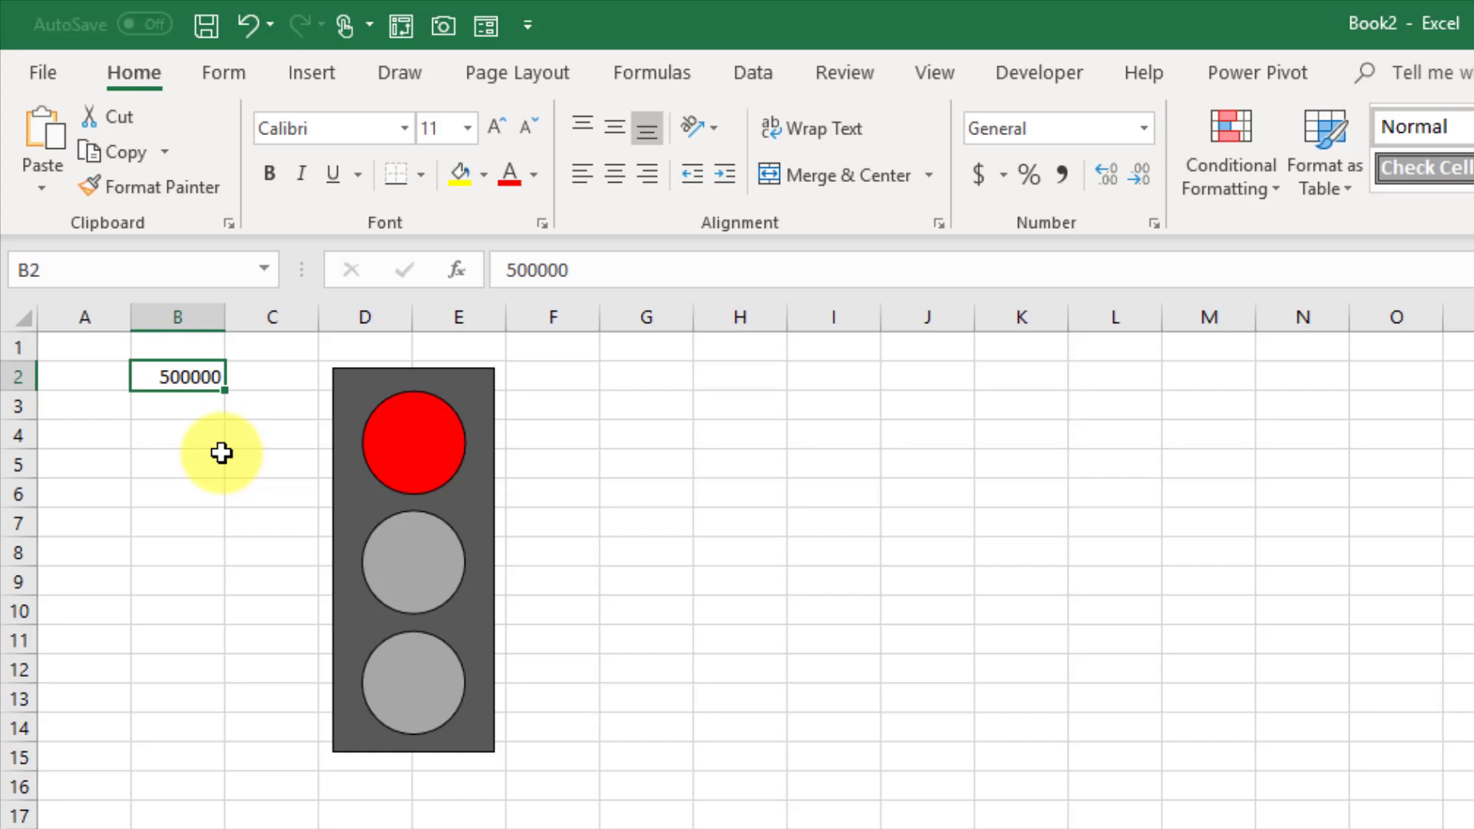
# - Enter 1500000, then 2500000, in KPI cell B2 to test the yellow and green lights
pyautogui.write('1500000')
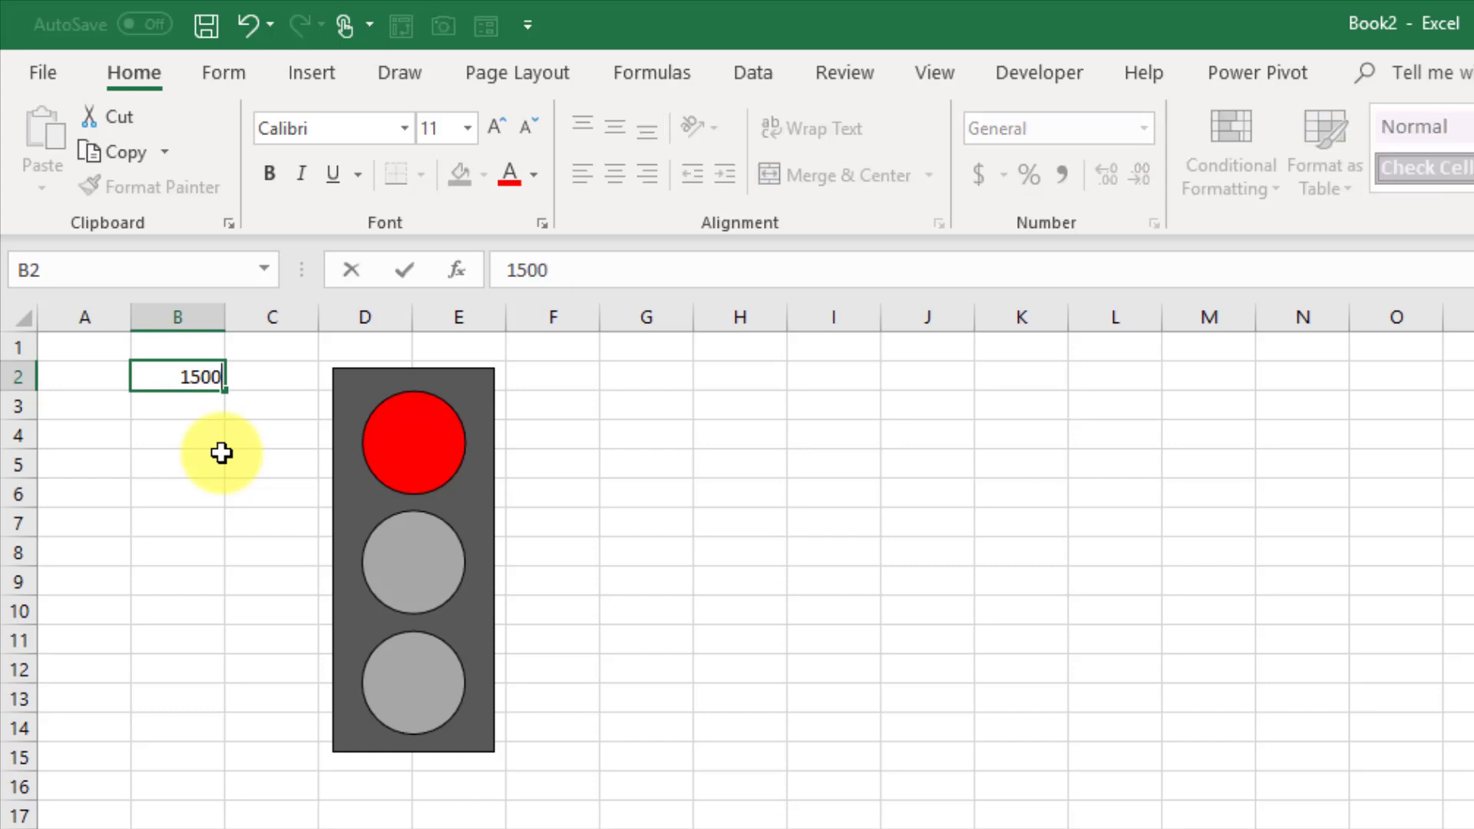
pyautogui.press('Return')
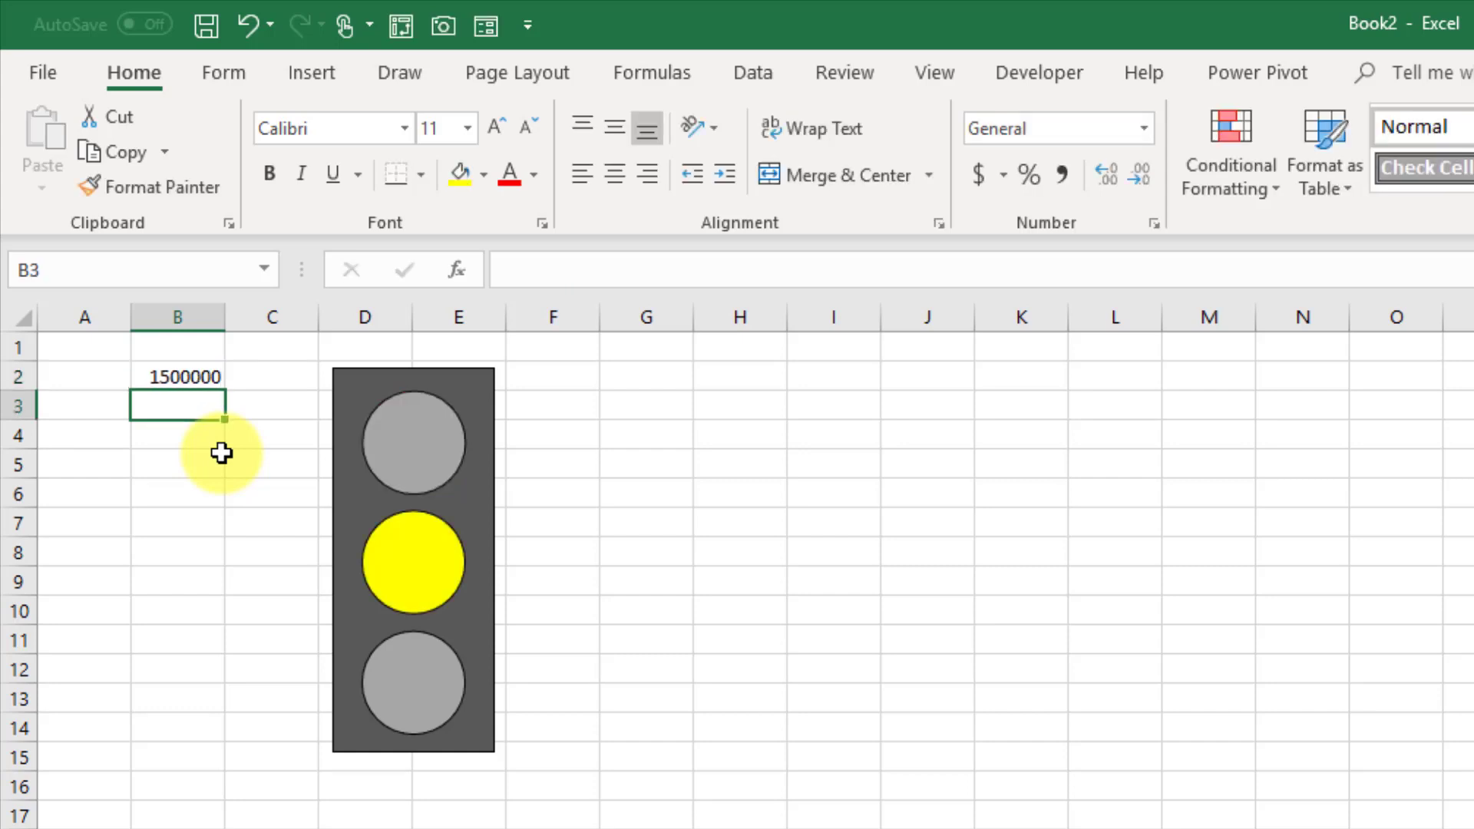
pyautogui.press('Up')
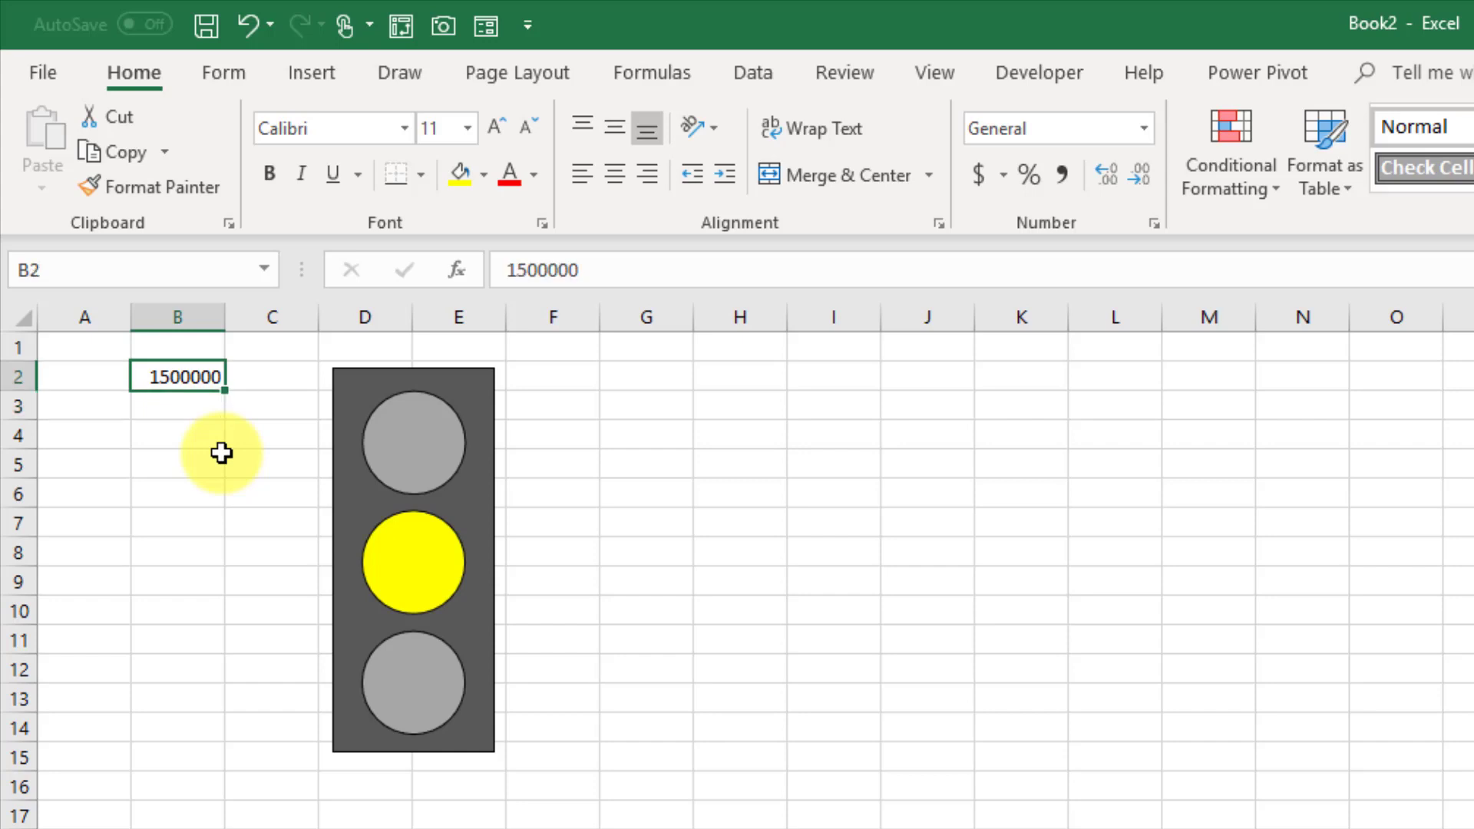
pyautogui.write('2500000')
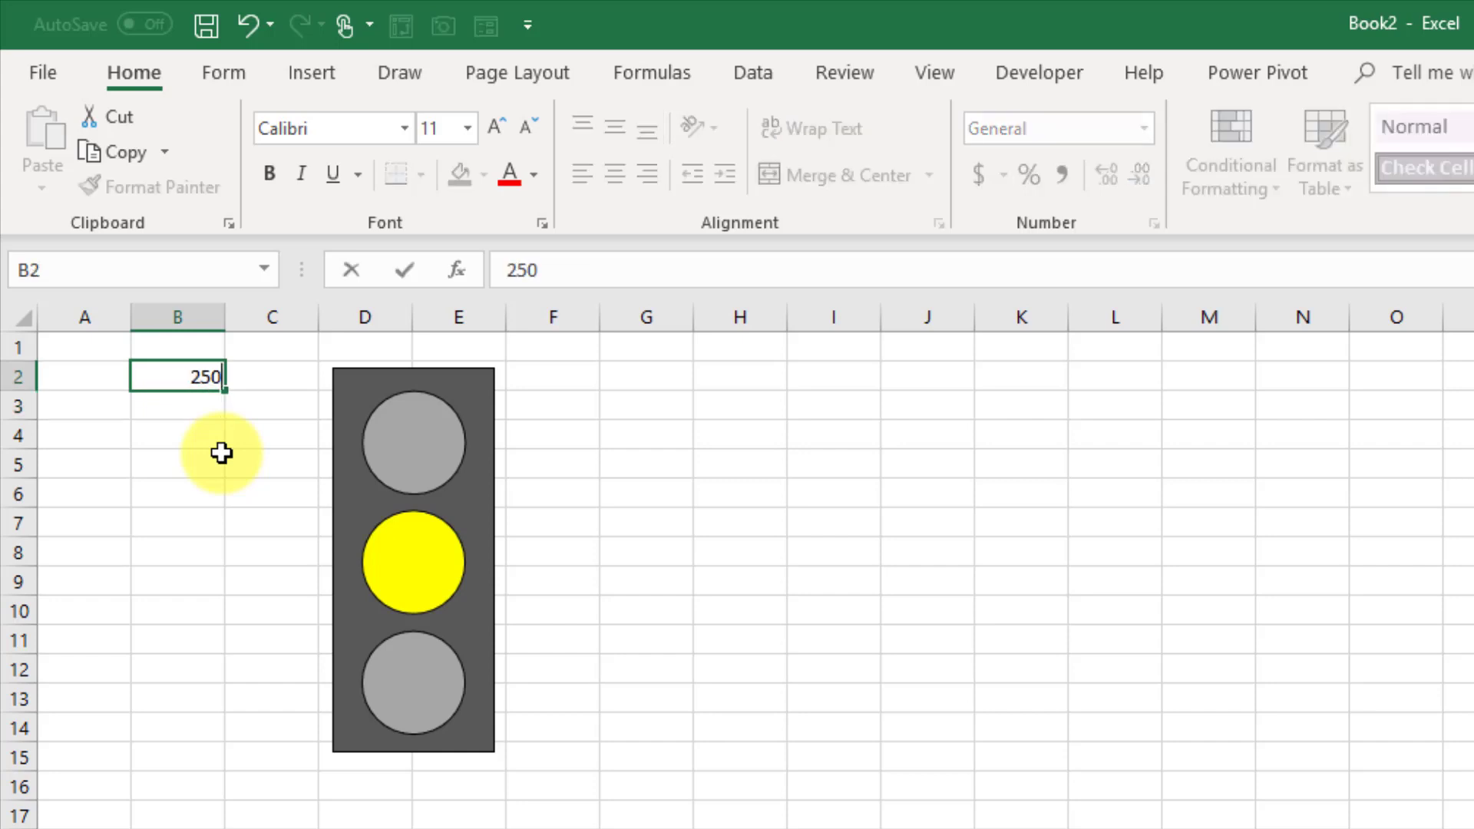
pyautogui.press('Return')
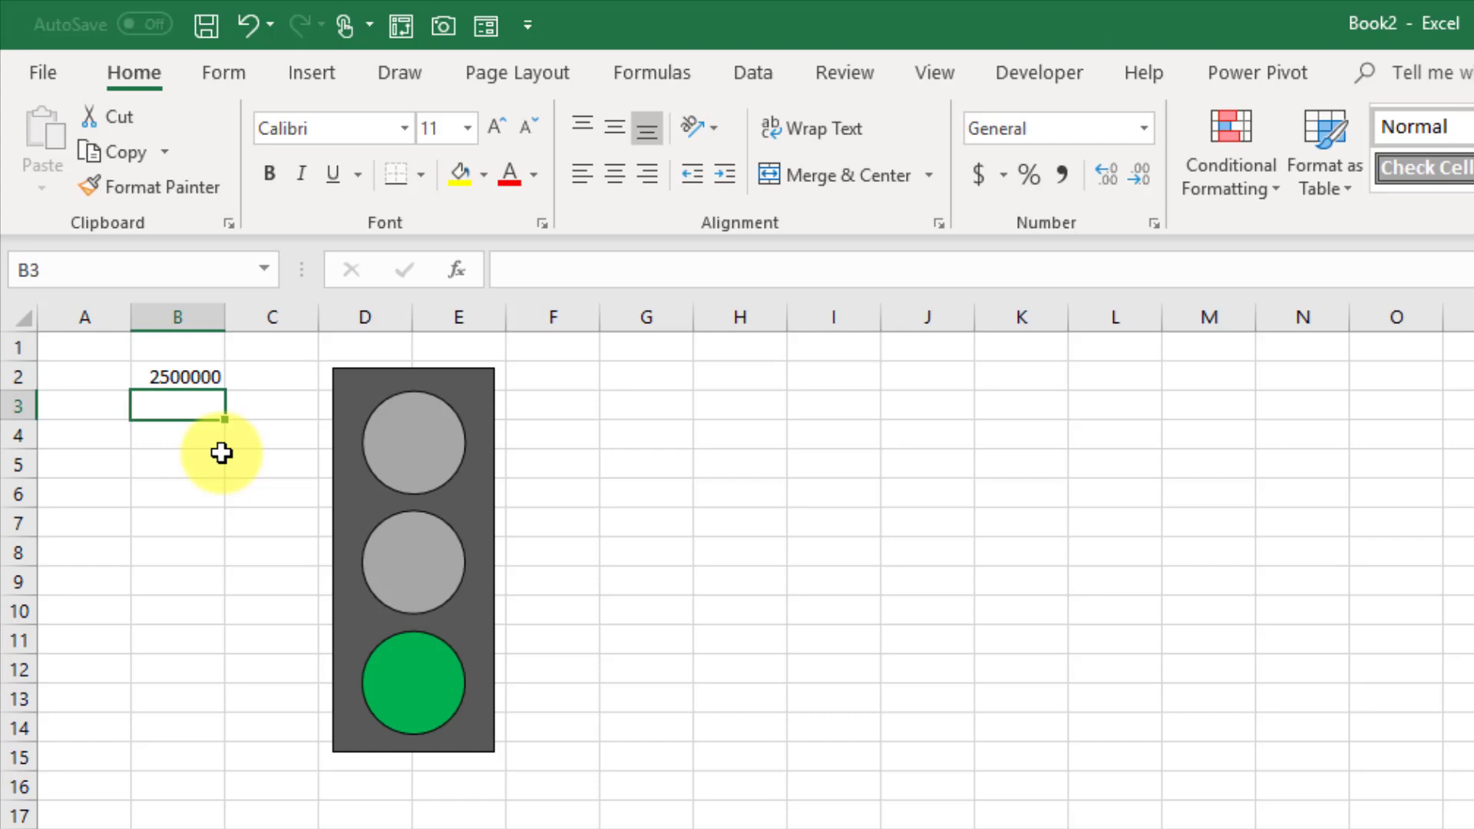